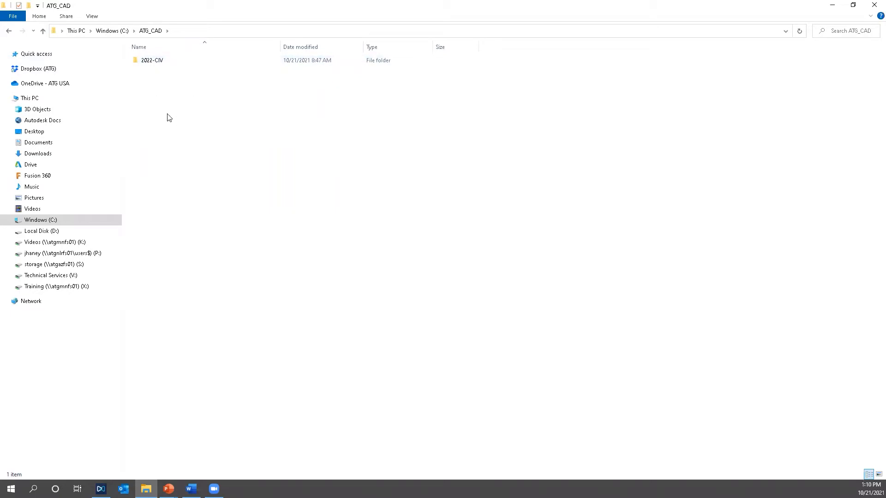
- Look through the 2022-CIV folder in ATG_CAD, checking the Base Templates, US Foot, Basics and Interface subfolders
{"action": "left_click", "coordinate": [153, 65]}
{"action": "double_click", "coordinate": [154, 66]}
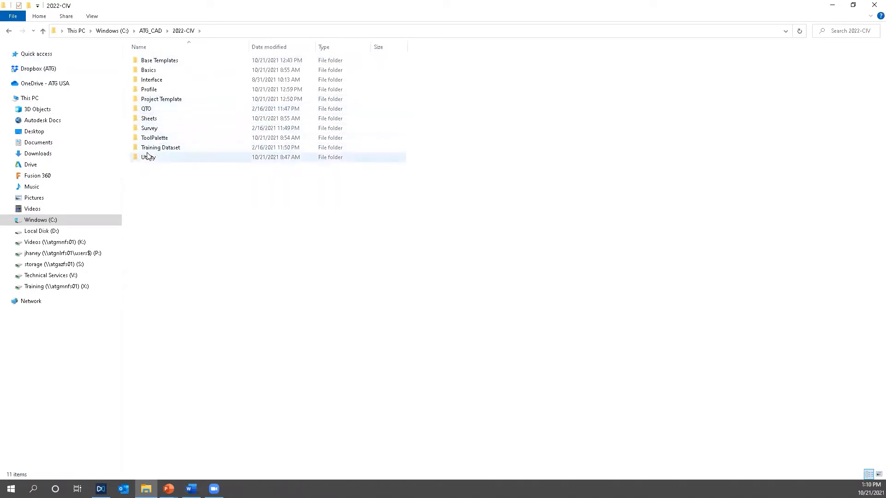
{"action": "double_click", "coordinate": [153, 62]}
{"action": "double_click", "coordinate": [152, 80]}
{"action": "key", "text": "alt+Left"}
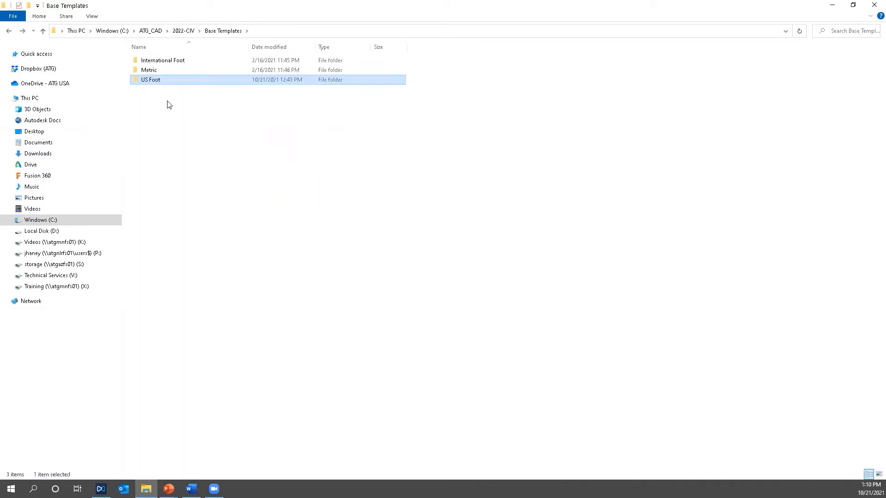
{"action": "key", "text": "alt+Left"}
{"action": "double_click", "coordinate": [161, 73]}
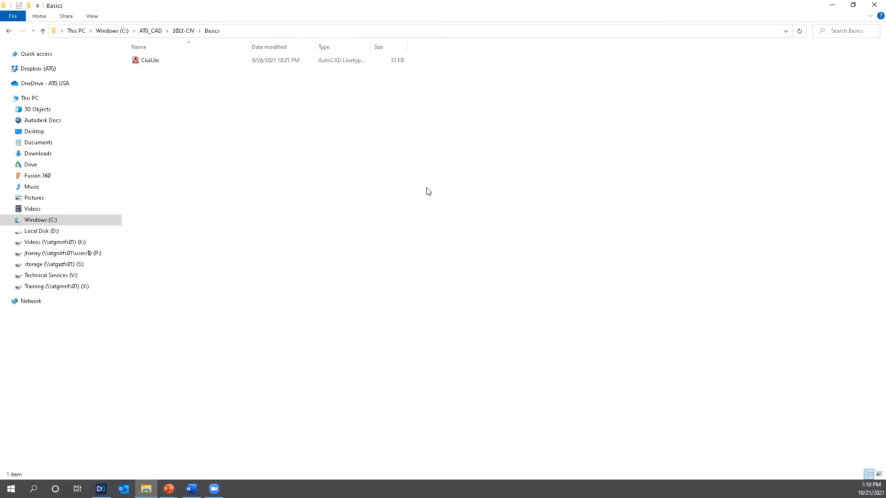
{"action": "key", "text": "alt+Left"}
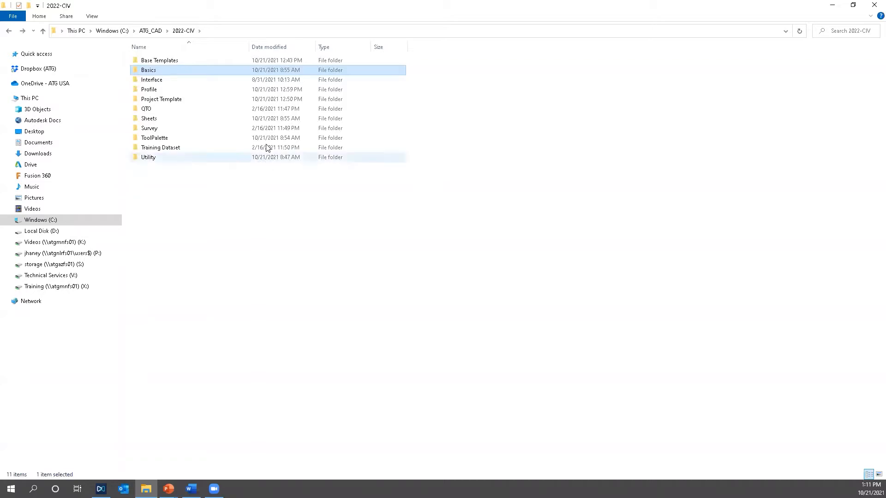
{"action": "double_click", "coordinate": [171, 81]}
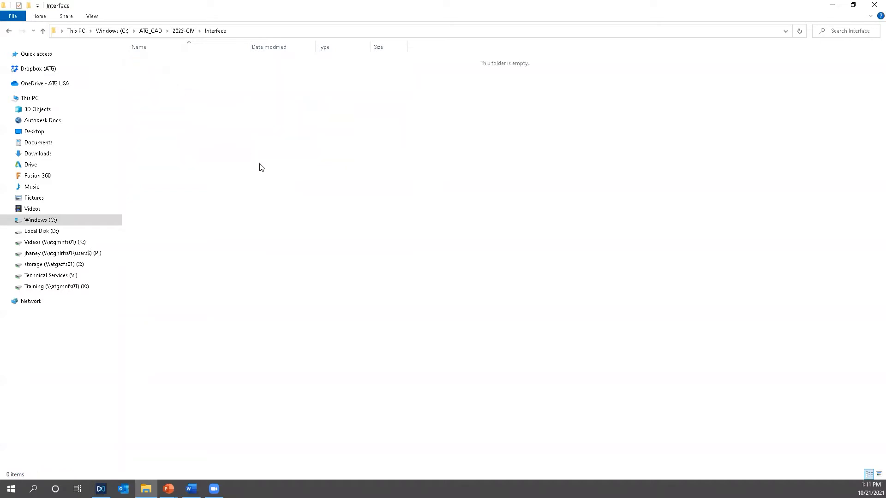
{"action": "key", "text": "alt+Left"}
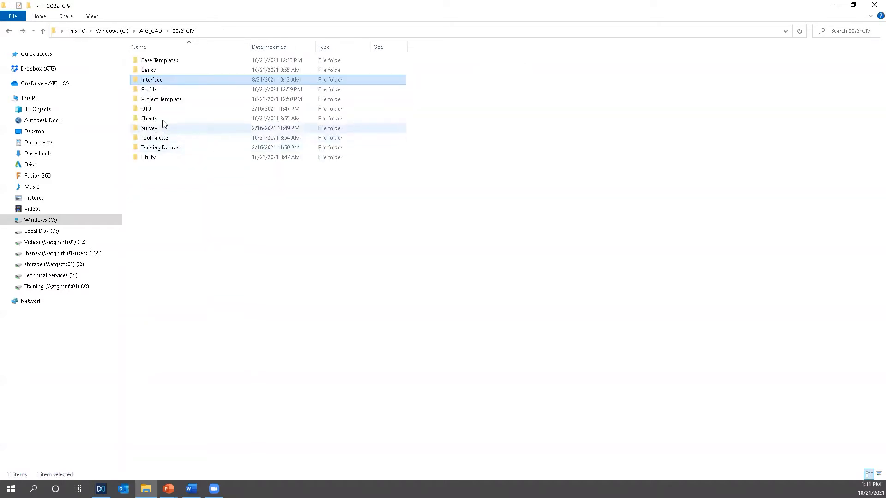
- Launch Civil 3D from the "Civil 3D 2022 - ATG" shortcut in the 2022-CIV Profile folder
{"action": "double_click", "coordinate": [150, 90]}
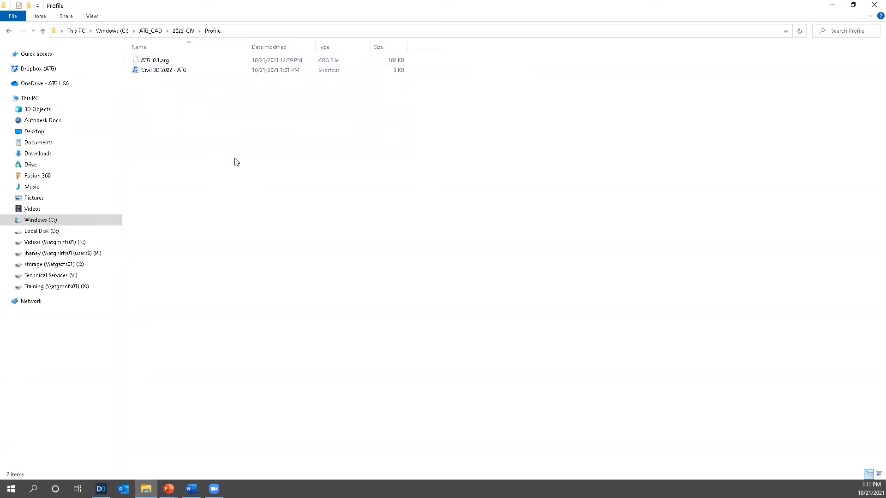
{"action": "left_click", "coordinate": [168, 73]}
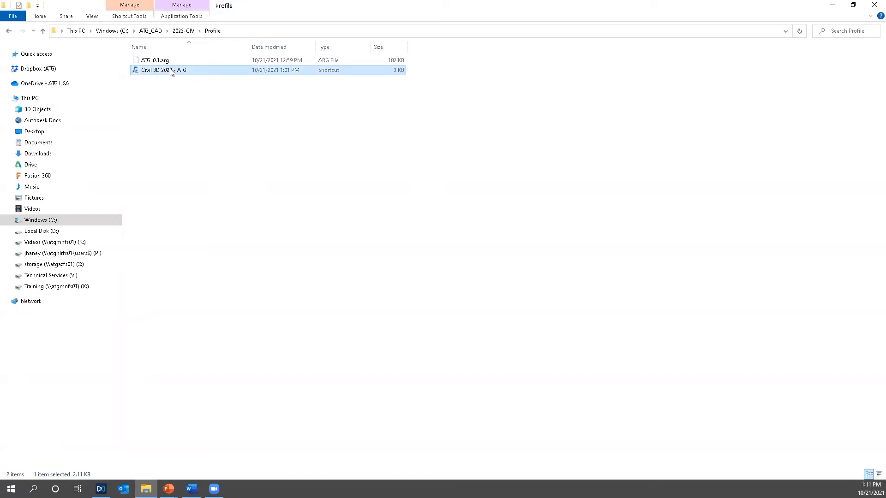
{"action": "right_click", "coordinate": [170, 72]}
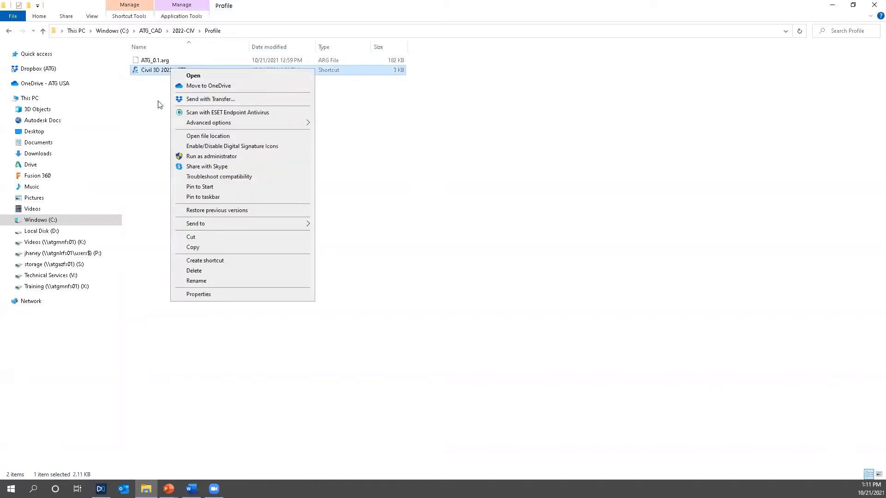
{"action": "left_click", "coordinate": [159, 107]}
{"action": "double_click", "coordinate": [164, 73]}
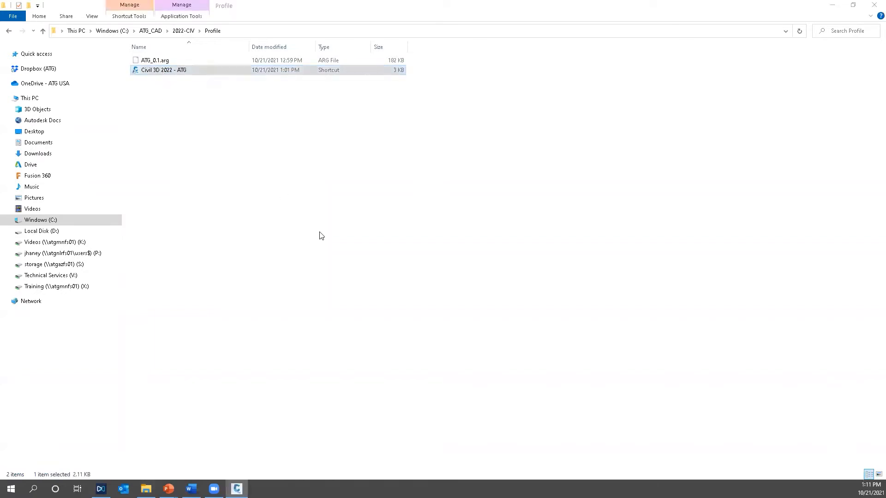
- Minimize the folder window, switch to Civil 3D 2022 and maximize its window
{"action": "left_click", "coordinate": [832, 6]}
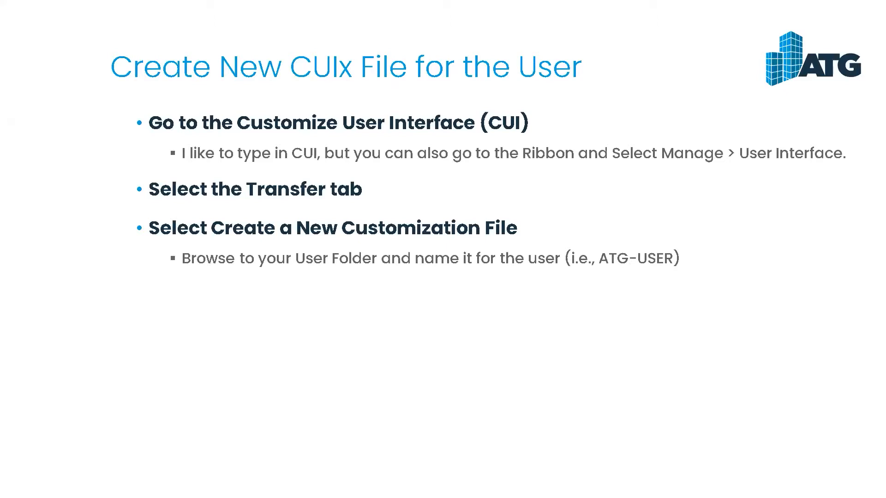
{"action": "key", "text": "alt+Tab"}
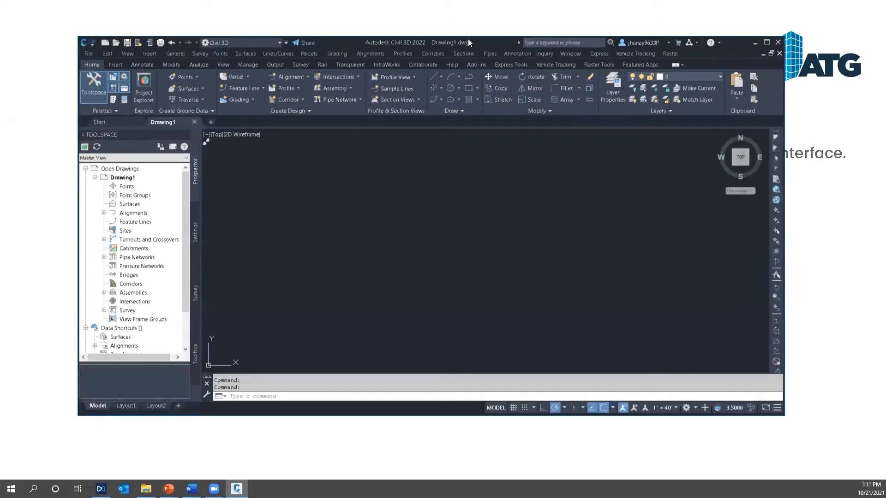
{"action": "left_click", "coordinate": [766, 42]}
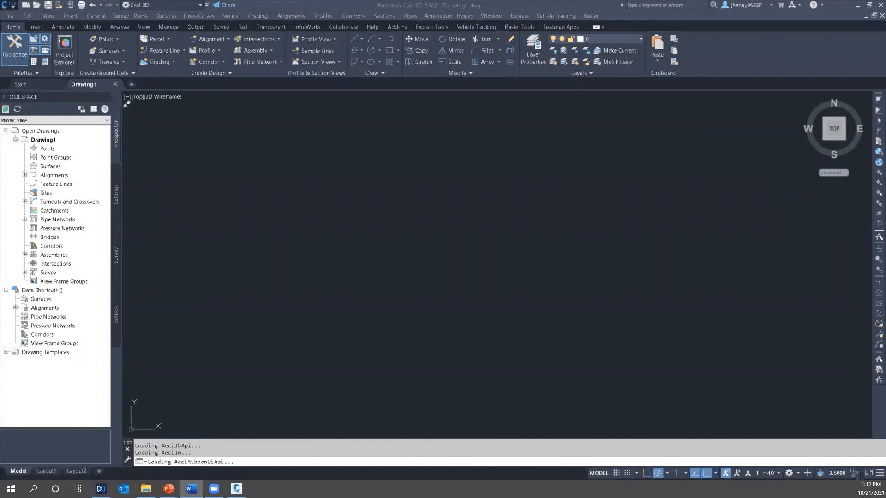
- Open the Options dialog at its file search paths and widen the dialog so long paths fit
{"action": "left_click", "coordinate": [229, 234]}
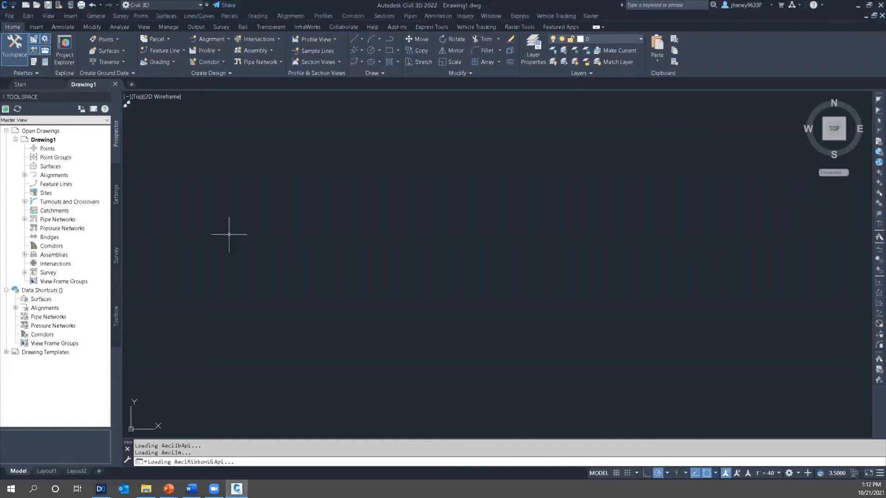
{"action": "right_click", "coordinate": [229, 235]}
{"action": "left_click", "coordinate": [259, 363]}
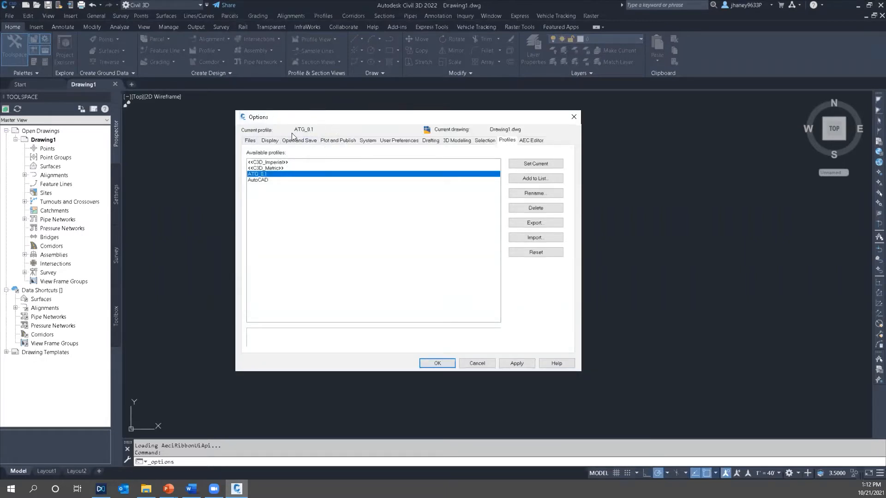
{"action": "left_click", "coordinate": [250, 141]}
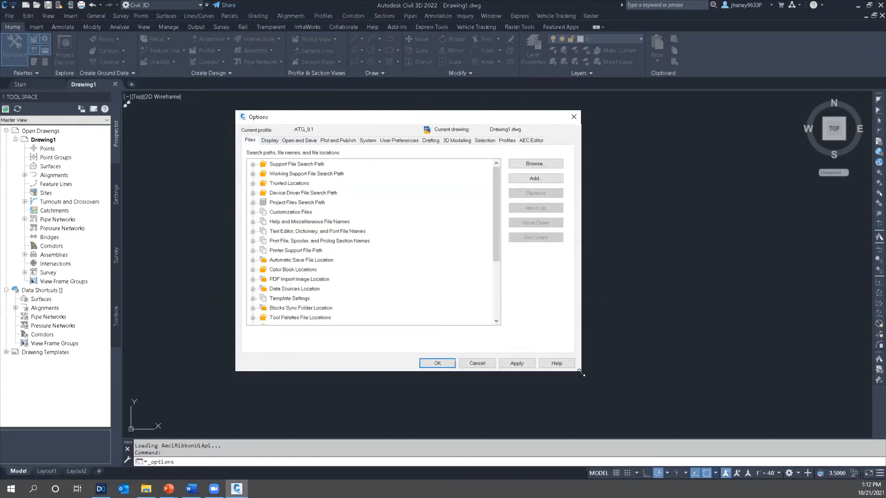
{"action": "left_click_drag", "start_coordinate": [580, 373], "coordinate": [719, 375]}
{"action": "left_click_drag", "start_coordinate": [328, 122], "coordinate": [300, 106]}
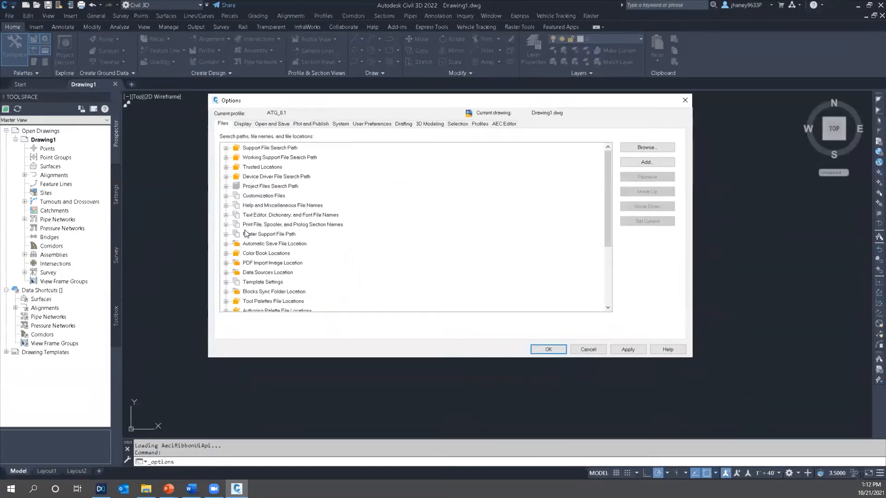
- Expand Customization Files to examine the paths of the Main Customization File and the Enterprise Customization File
{"action": "left_click", "coordinate": [226, 195]}
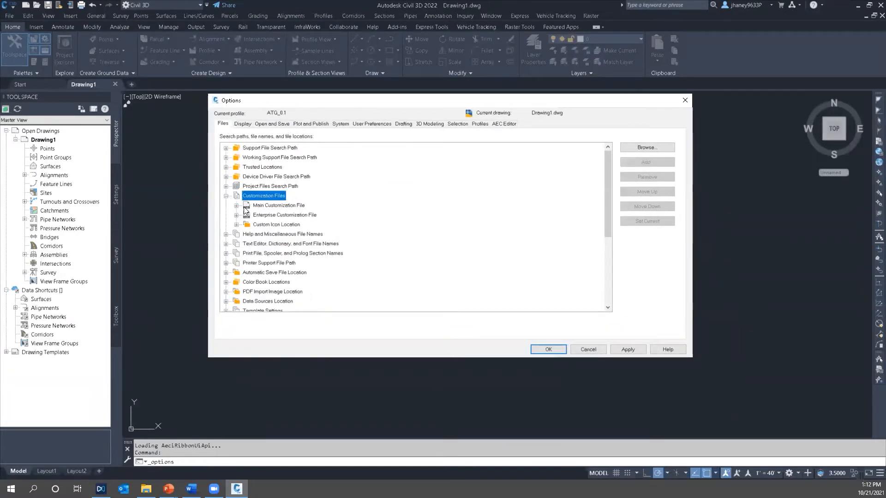
{"action": "left_click", "coordinate": [249, 209]}
{"action": "left_click", "coordinate": [236, 206]}
{"action": "left_click", "coordinate": [272, 226]}
{"action": "left_click", "coordinate": [237, 225]}
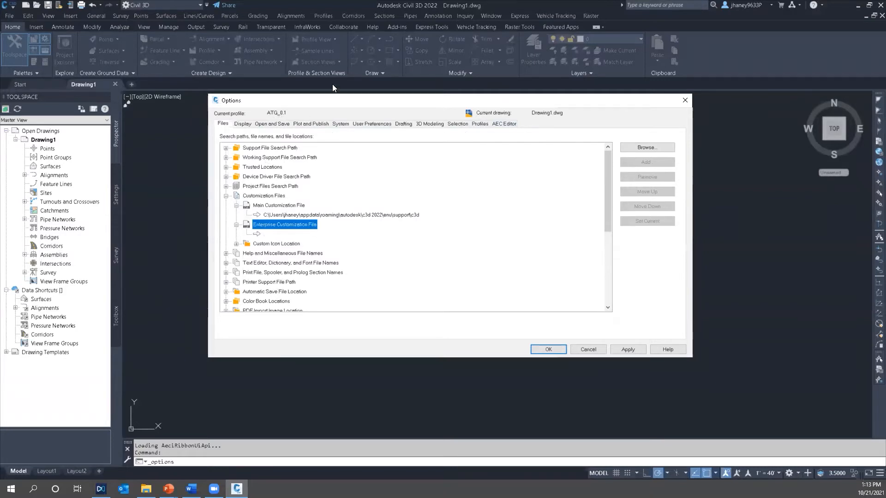
- Start adding a user profile in Options with the name ATG_0.2 and the description TEST
{"action": "left_click", "coordinate": [481, 123]}
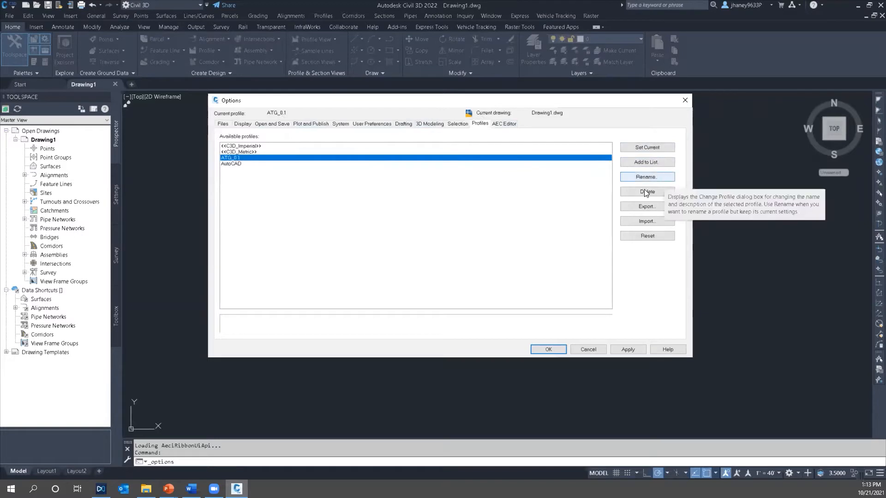
{"action": "left_click", "coordinate": [646, 162]}
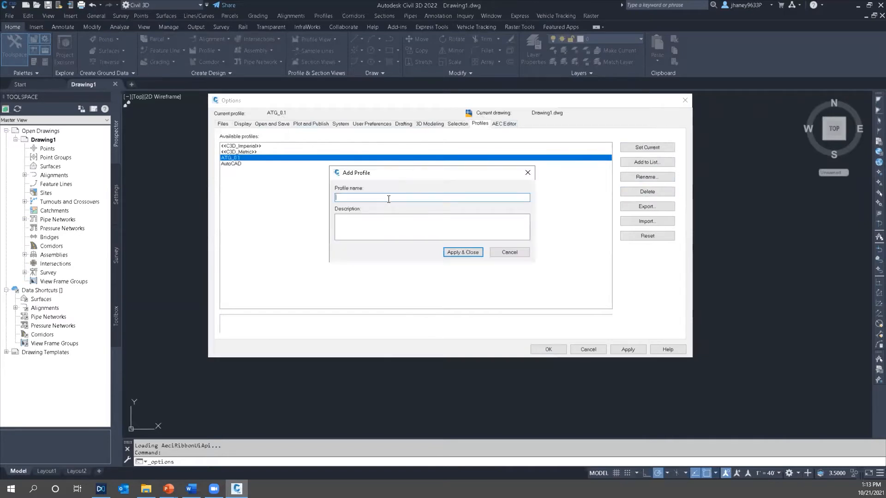
{"action": "type", "text": "ATG_0.2"}
{"action": "left_click", "coordinate": [419, 228]}
{"action": "type", "text": "TEST"}
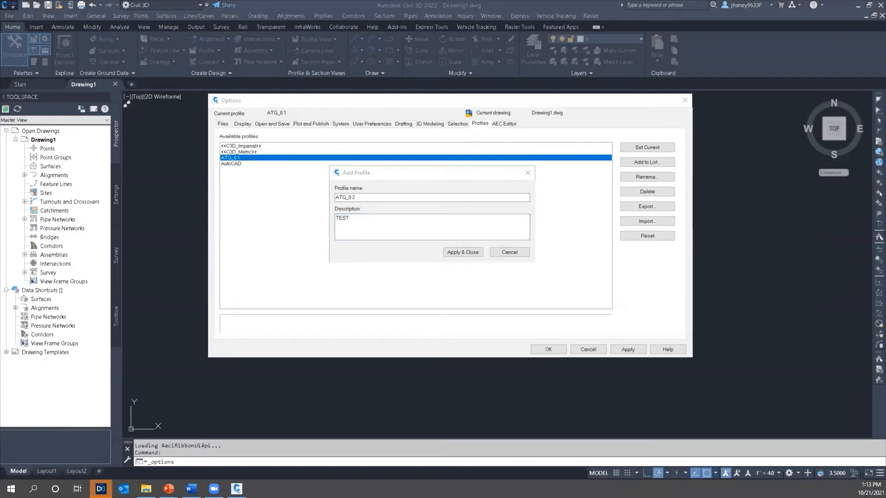
- Copy the new profile's name from the Add Profile dialog
{"action": "double_click", "coordinate": [375, 219]}
{"action": "left_click", "coordinate": [365, 198]}
{"action": "double_click", "coordinate": [360, 198]}
{"action": "right_click", "coordinate": [347, 201]}
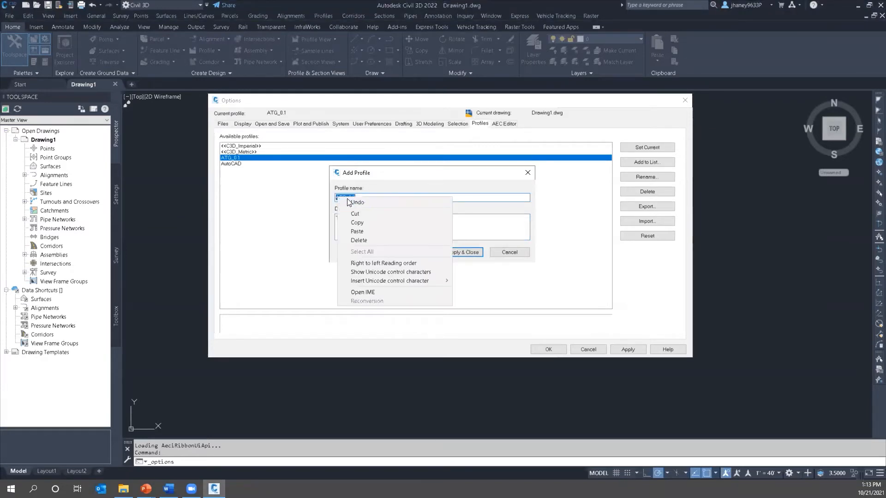
{"action": "left_click", "coordinate": [356, 223]}
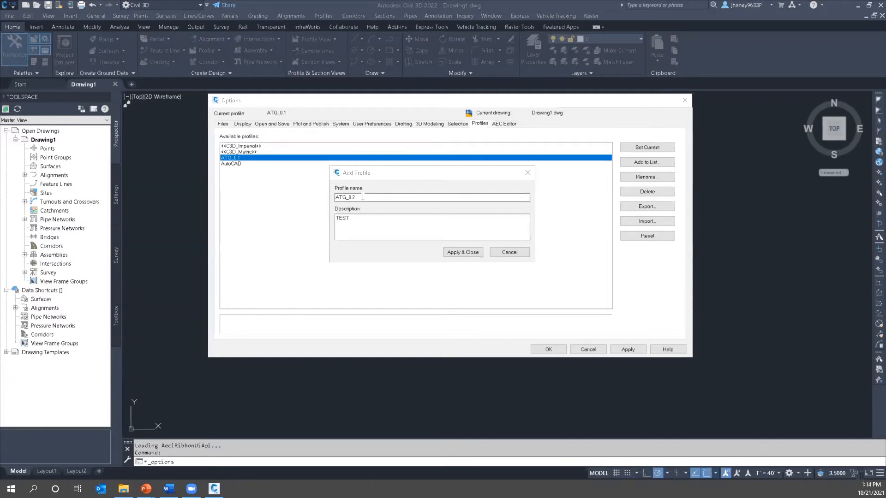
{"action": "left_click", "coordinate": [322, 199]}
{"action": "right_click", "coordinate": [341, 199]}
{"action": "left_click", "coordinate": [358, 225]}
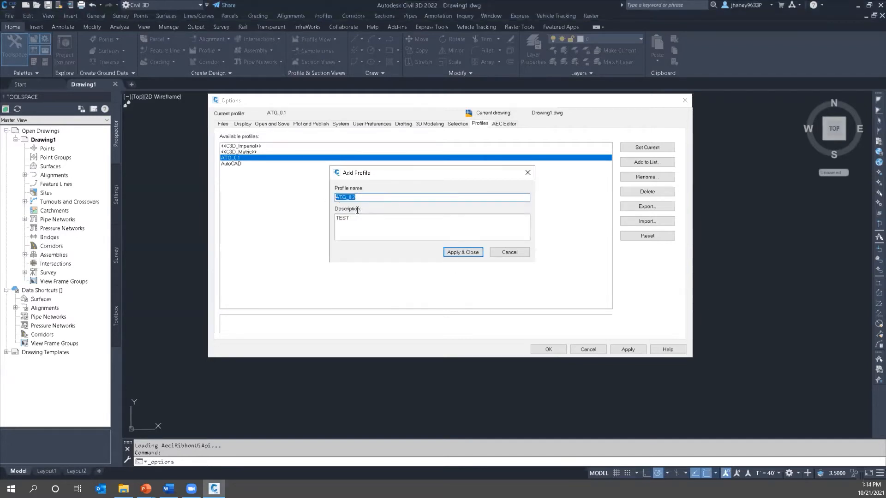
- Create the ATG_0.2 profile and set it as the current profile
{"action": "left_click", "coordinate": [457, 250]}
{"action": "left_click", "coordinate": [232, 170]}
{"action": "left_click", "coordinate": [655, 147]}
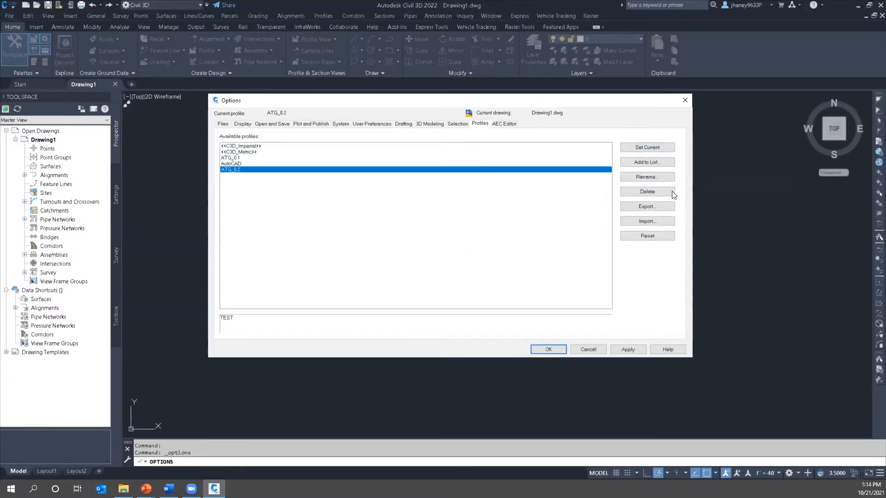
- Start exporting the ATG_0.2 profile and choose the Profile folder under ATG_CAD\2022-CIV on drive C as its location
{"action": "left_click", "coordinate": [647, 207]}
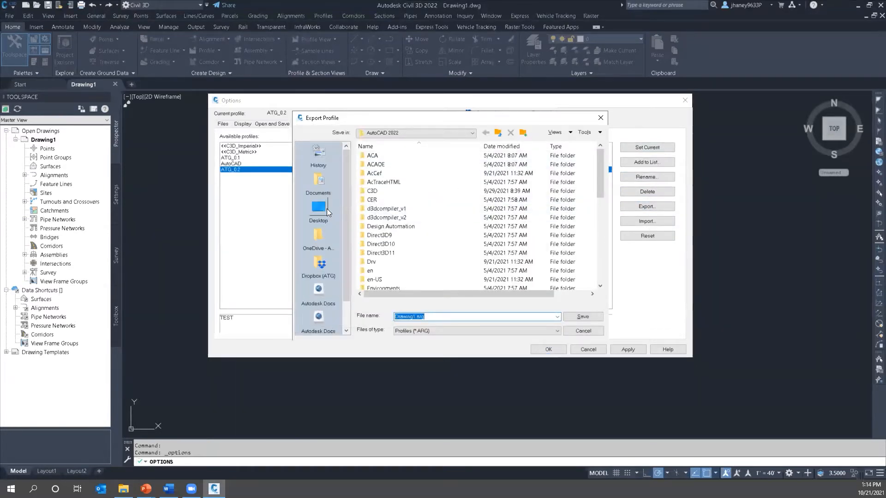
{"action": "left_click", "coordinate": [395, 134]}
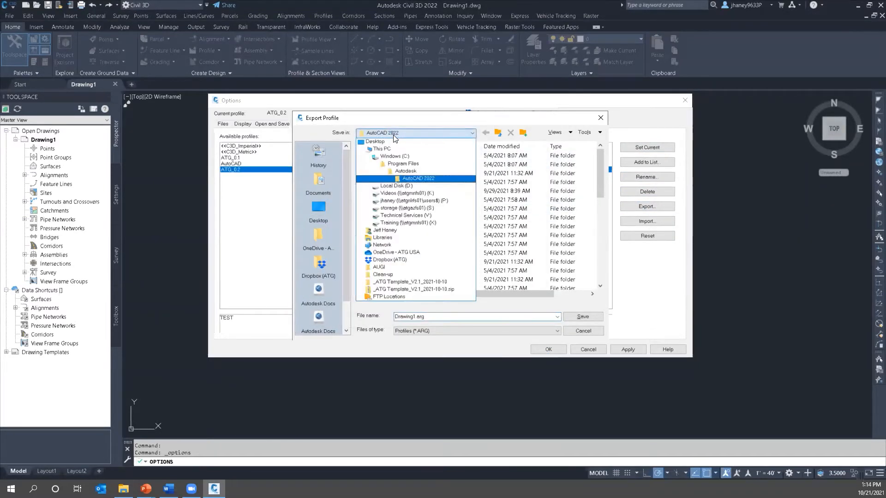
{"action": "left_click", "coordinate": [421, 167]}
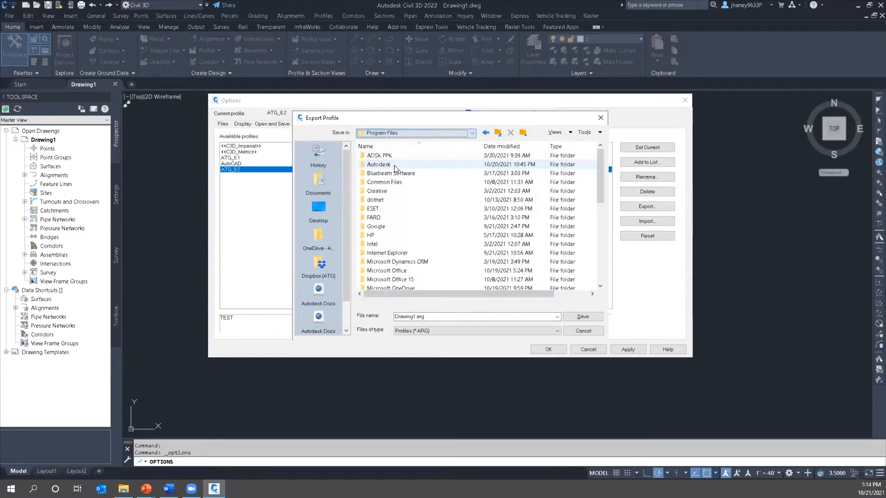
{"action": "left_click", "coordinate": [319, 223]}
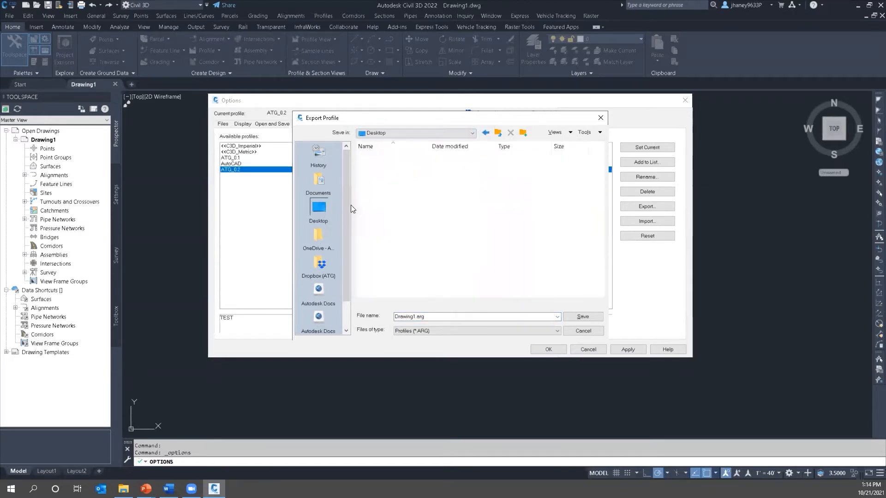
{"action": "left_click", "coordinate": [423, 134]}
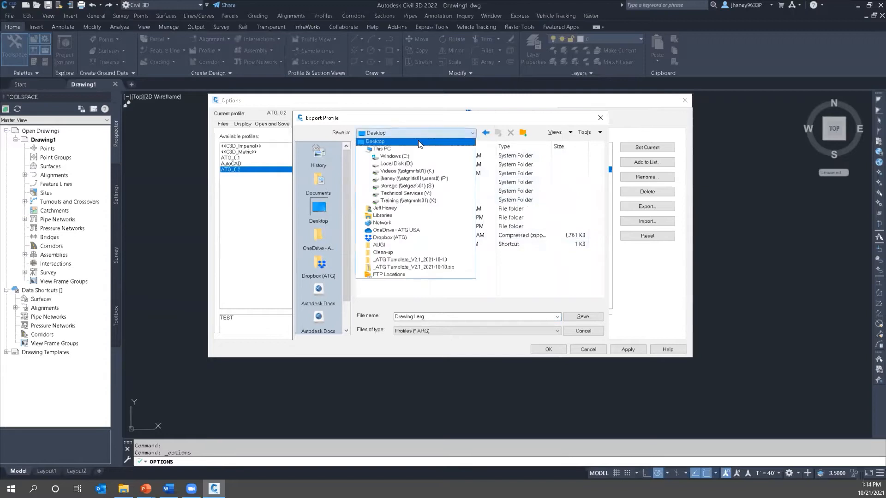
{"action": "left_click", "coordinate": [402, 163]}
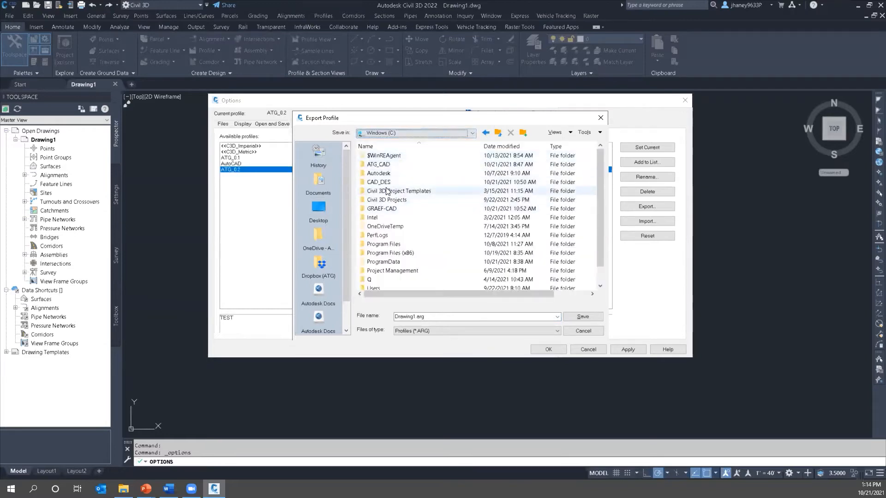
{"action": "left_click", "coordinate": [382, 165]}
{"action": "double_click", "coordinate": [382, 165]}
{"action": "double_click", "coordinate": [383, 156]}
{"action": "double_click", "coordinate": [382, 183]}
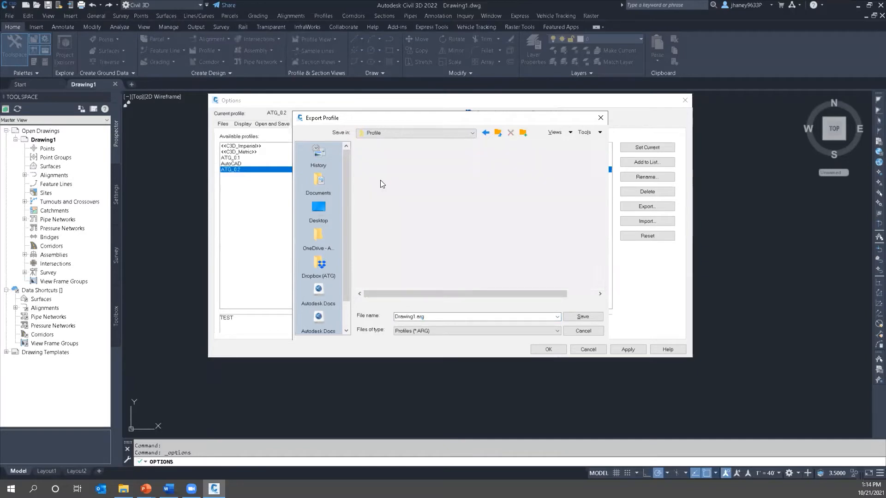
- Save the exported profile under the file name ATG_0.2 and accept the Options dialog
{"action": "double_click", "coordinate": [441, 317]}
{"action": "type", "text": "ATG_0.2"}
{"action": "left_click", "coordinate": [582, 317]}
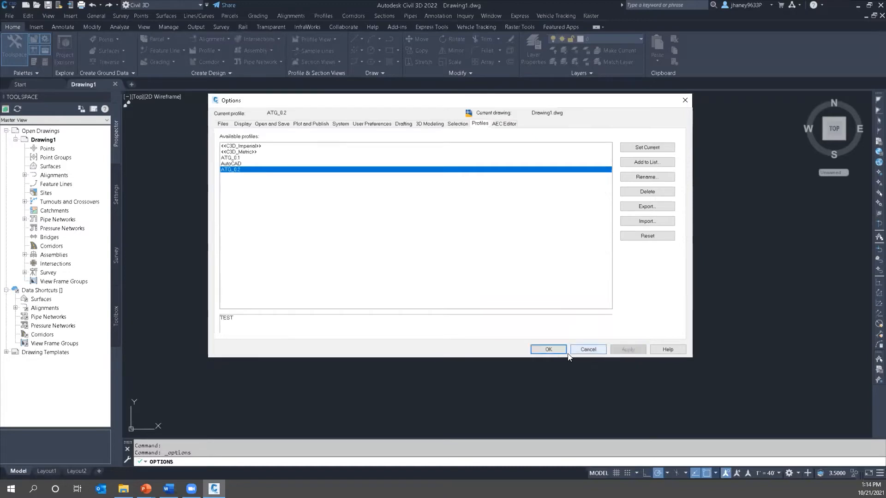
{"action": "left_click", "coordinate": [556, 350]}
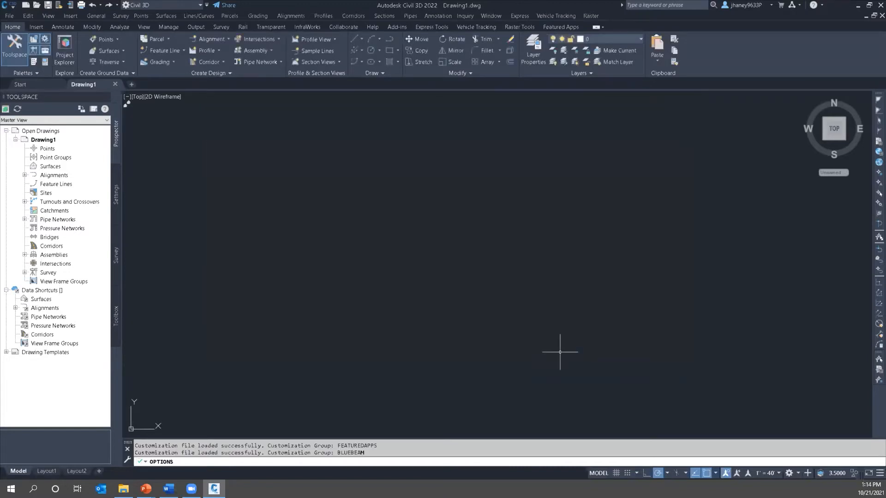
- Exit Civil 3D without saving the changes to Drawing1.dwg
{"action": "mouse_move", "coordinate": [430, 206]}
{"action": "left_mouse_down"}
{"action": "mouse_move", "coordinate": [579, 99]}
{"action": "mouse_move", "coordinate": [573, 170]}
{"action": "left_mouse_up"}
{"action": "left_click", "coordinate": [881, 5]}
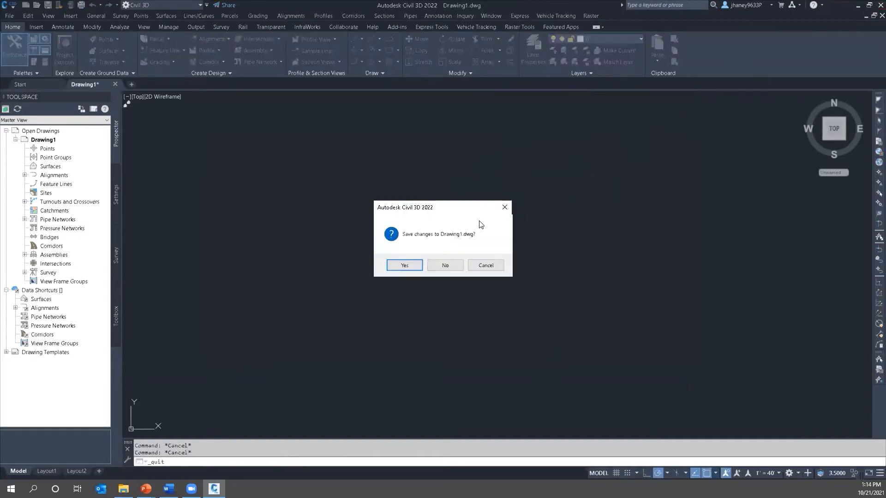
{"action": "left_click", "coordinate": [445, 265]}
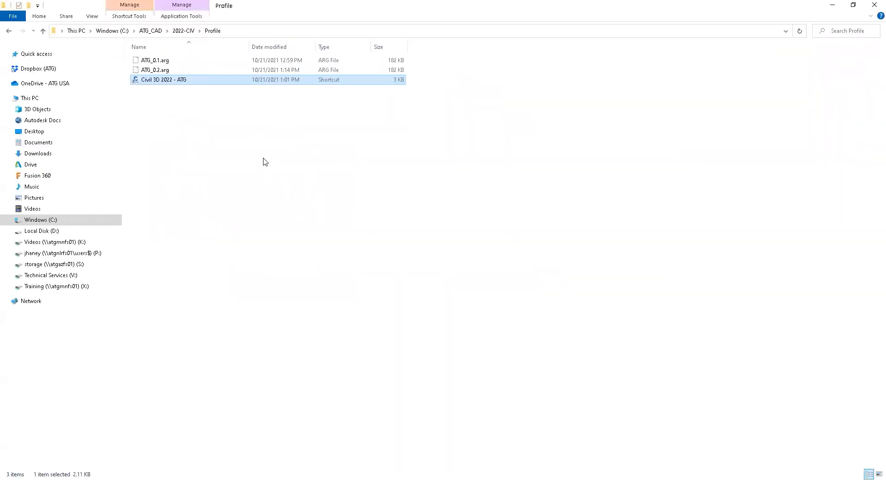
- Duplicate the Civil 3D 2022 - ATG shortcut within the Profile folder
{"action": "right_click", "coordinate": [150, 85]}
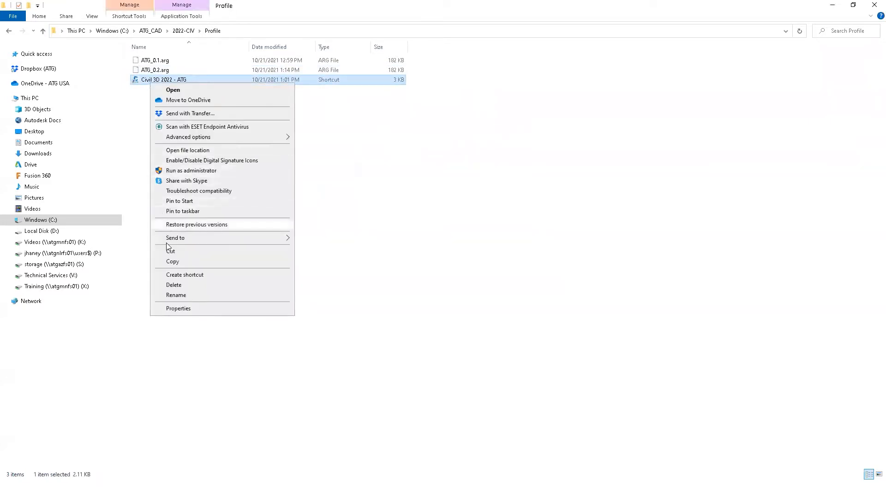
{"action": "left_click", "coordinate": [172, 262]}
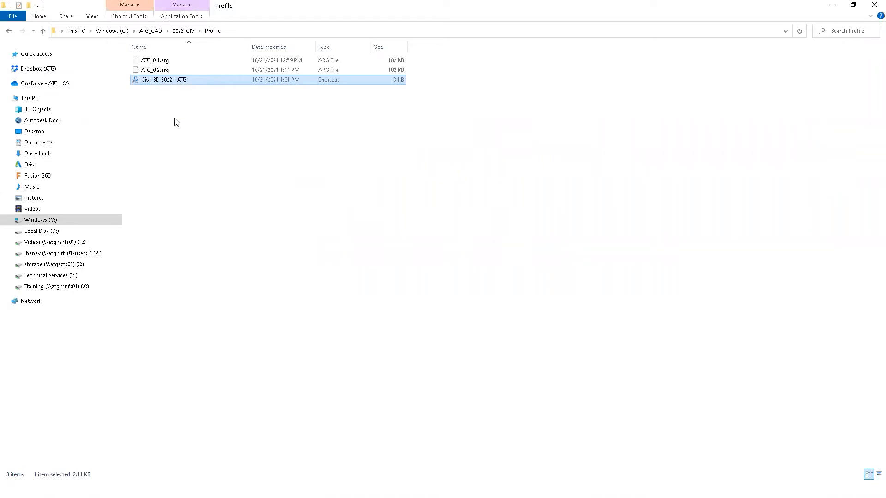
{"action": "right_click", "coordinate": [177, 120]}
{"action": "left_click", "coordinate": [194, 183]}
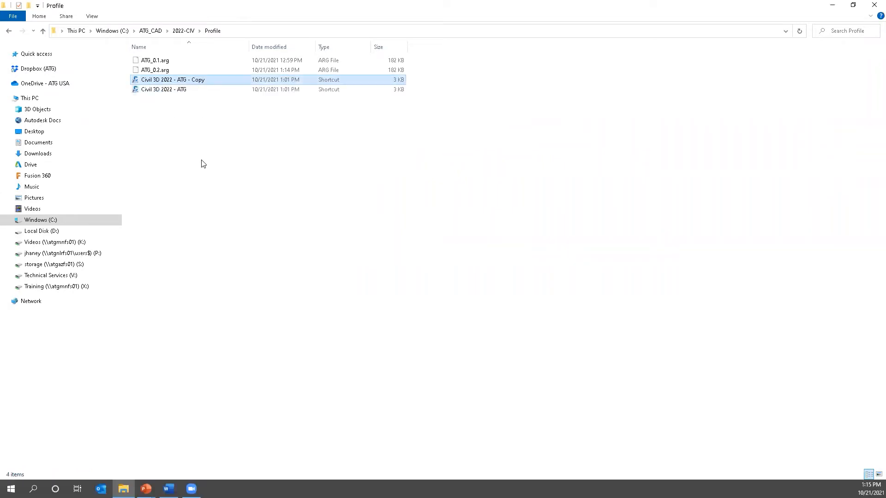
- Try to rename the copied shortcut as Civil 3D 2022 - ATG, declining the suggested numbered name
{"action": "right_click", "coordinate": [167, 89]}
{"action": "left_click", "coordinate": [180, 79]}
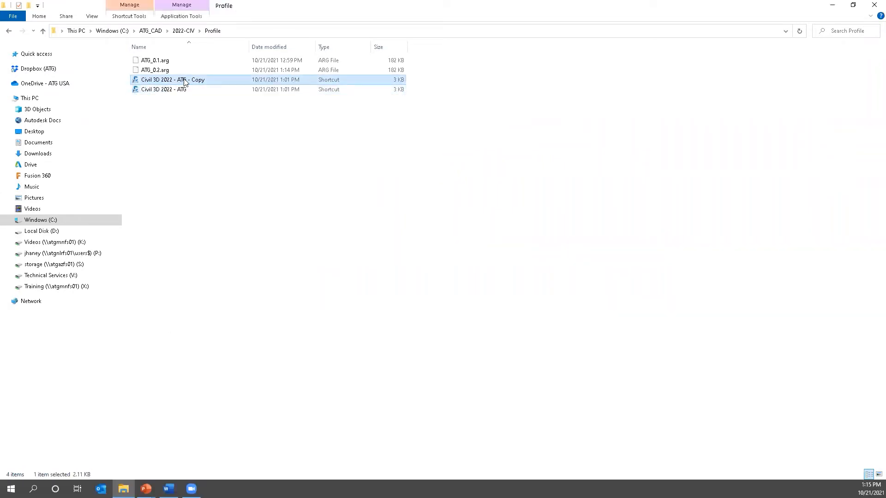
{"action": "right_click", "coordinate": [182, 79]}
{"action": "left_click", "coordinate": [195, 302]}
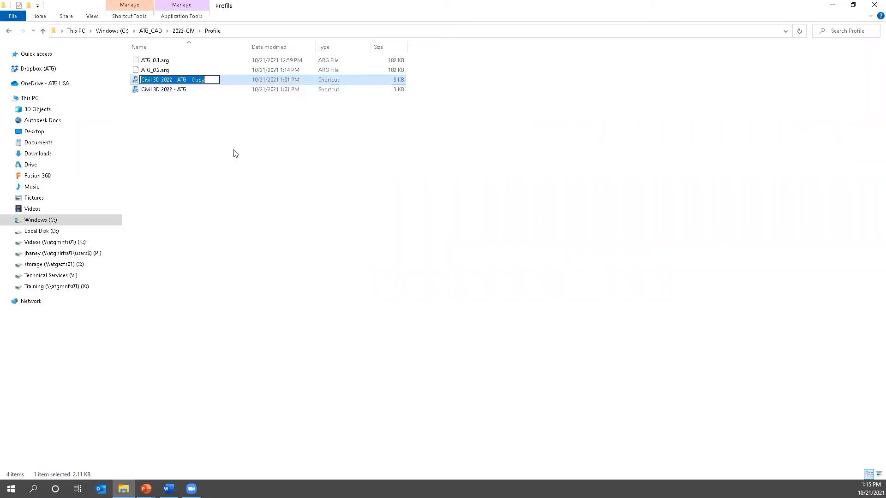
{"action": "left_click", "coordinate": [209, 80]}
{"action": "key", "text": "BackSpace"}
{"action": "key", "text": "BackSpace"}
{"action": "key", "text": "BackSpace"}
{"action": "key", "text": "BackSpace"}
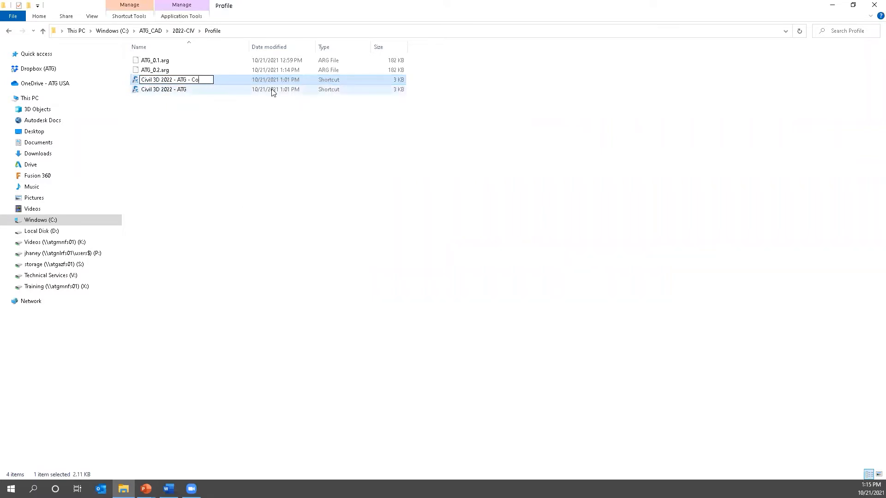
{"action": "key", "text": "BackSpace"}
{"action": "key", "text": "BackSpace"}
{"action": "key", "text": "Return"}
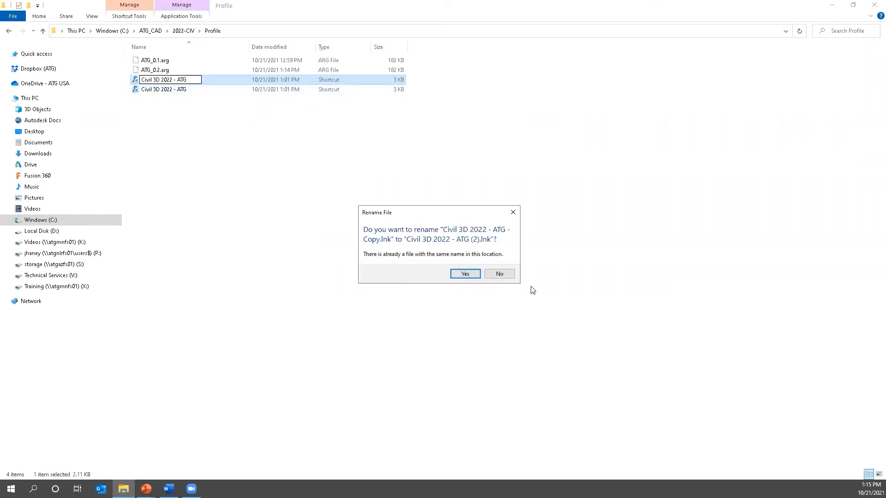
{"action": "left_click", "coordinate": [500, 274]}
{"action": "right_click", "coordinate": [178, 83]}
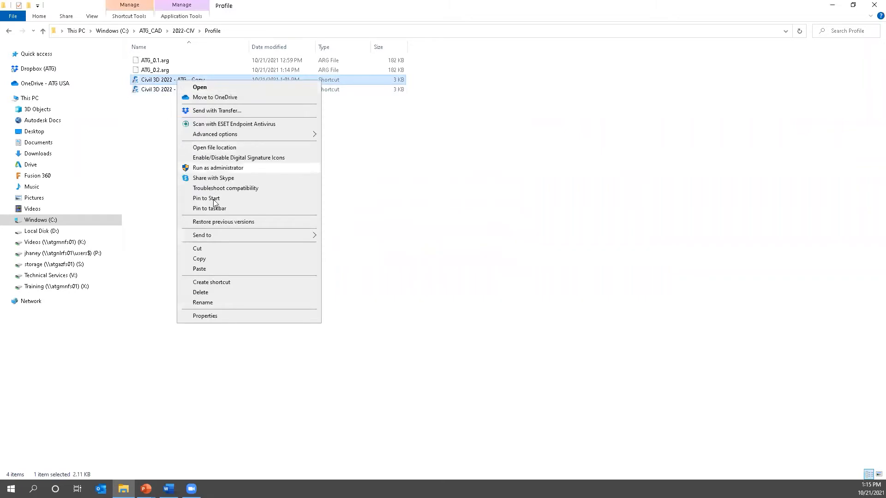
{"action": "left_click", "coordinate": [214, 304]}
{"action": "left_click", "coordinate": [197, 102]}
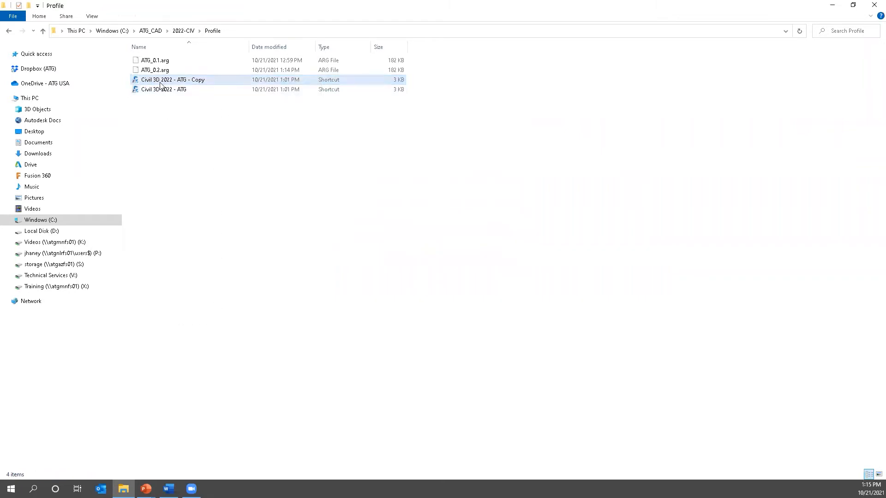
- Point the copied shortcut's target to the ATG_0.2.arg profile and launch Civil 3D from that shortcut
{"action": "right_click", "coordinate": [160, 81]}
{"action": "left_click", "coordinate": [188, 317]}
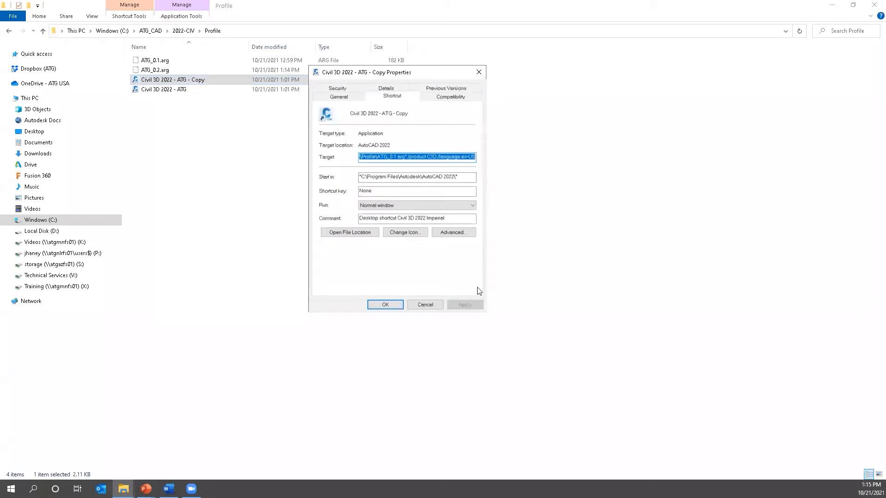
{"action": "left_click", "coordinate": [410, 158]}
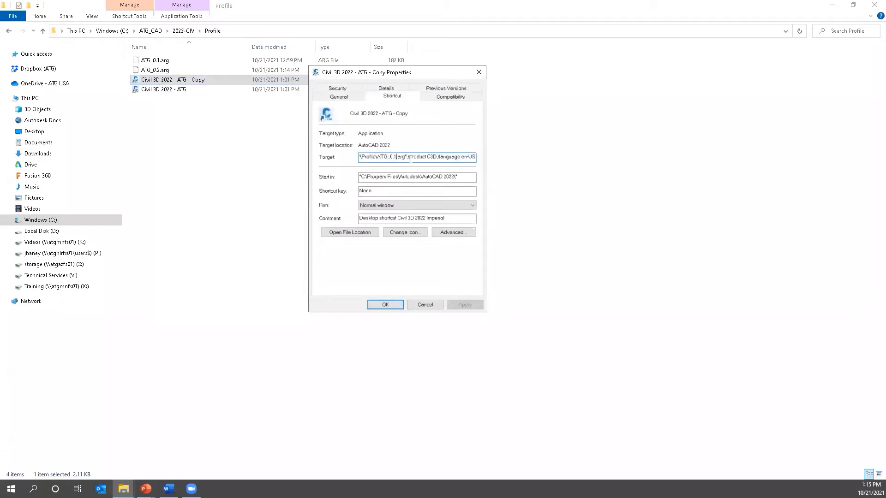
{"action": "key", "text": "BackSpace"}
{"action": "type", "text": "2"}
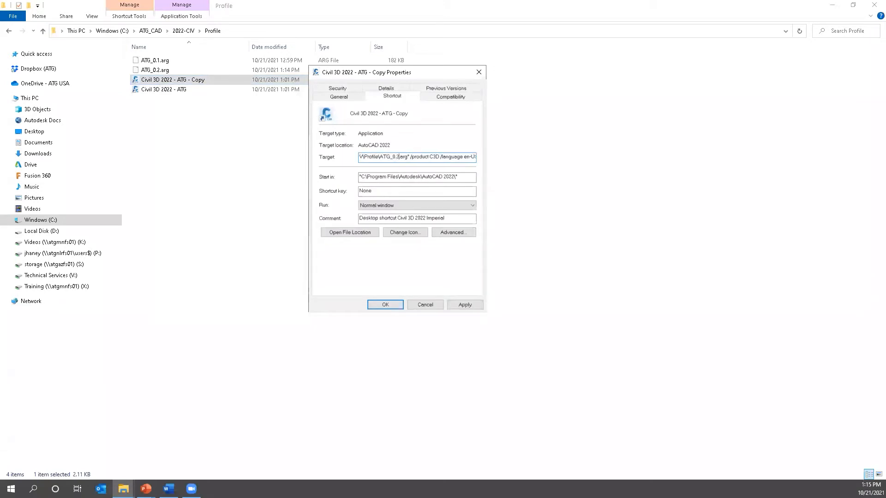
{"action": "left_click", "coordinate": [465, 305]}
{"action": "left_click", "coordinate": [385, 305]}
{"action": "left_click", "coordinate": [473, 248]}
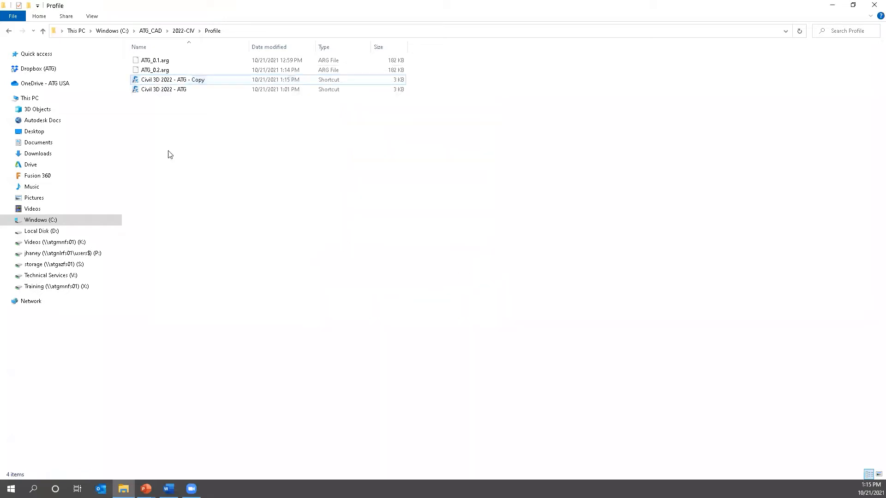
{"action": "left_click", "coordinate": [155, 82]}
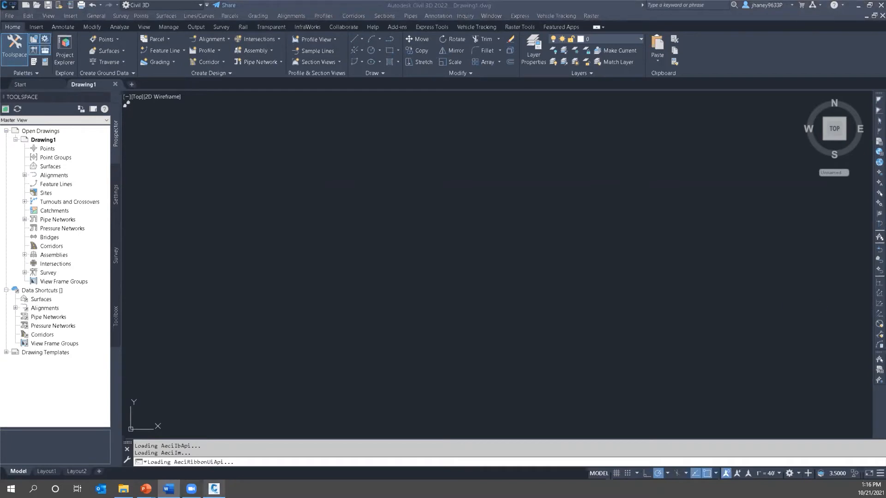
- Switch to the PowerPoint slides to read how to create a new CUIx file, and return to Civil 3D
{"action": "mouse_move", "coordinate": [146, 488]}
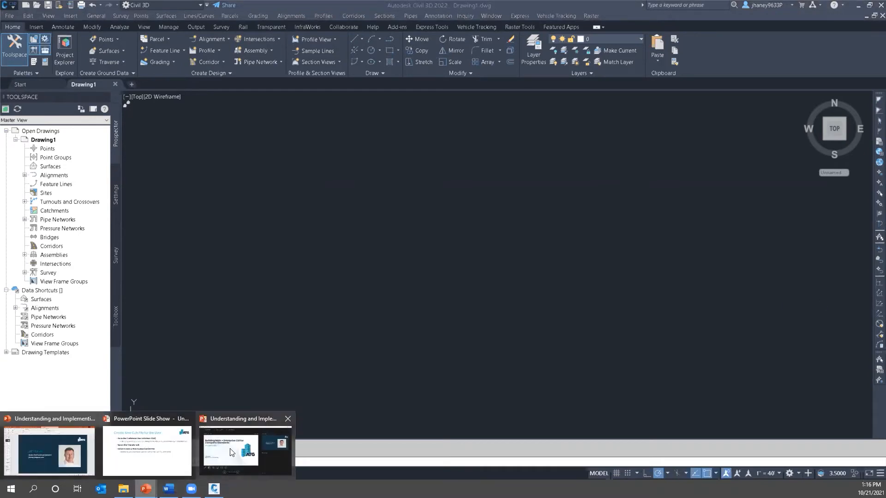
{"action": "left_click", "coordinate": [256, 467]}
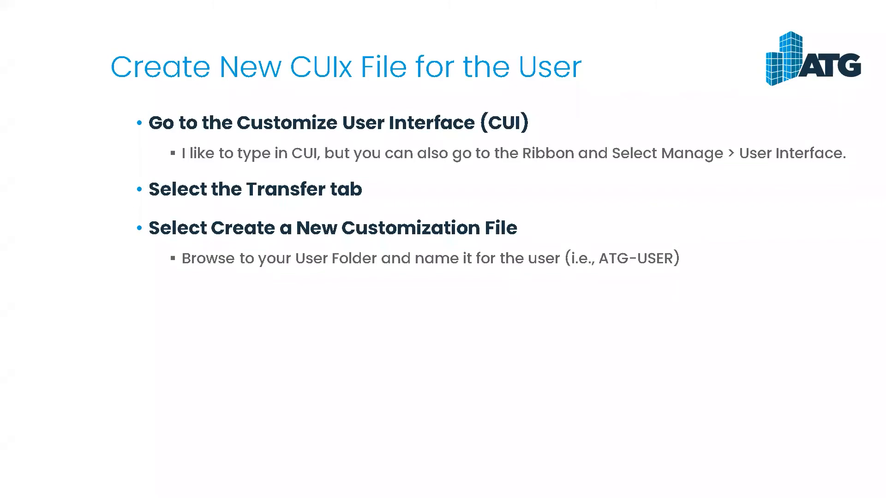
{"action": "key", "text": "alt+Tab"}
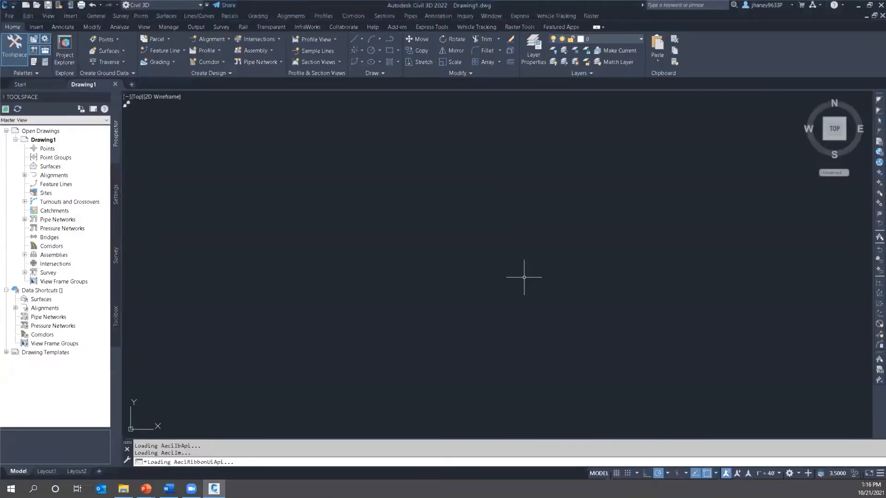
- Check in the Options dialog which profile is current, and close the dialog
{"action": "right_click", "coordinate": [337, 171]}
{"action": "left_click", "coordinate": [356, 299]}
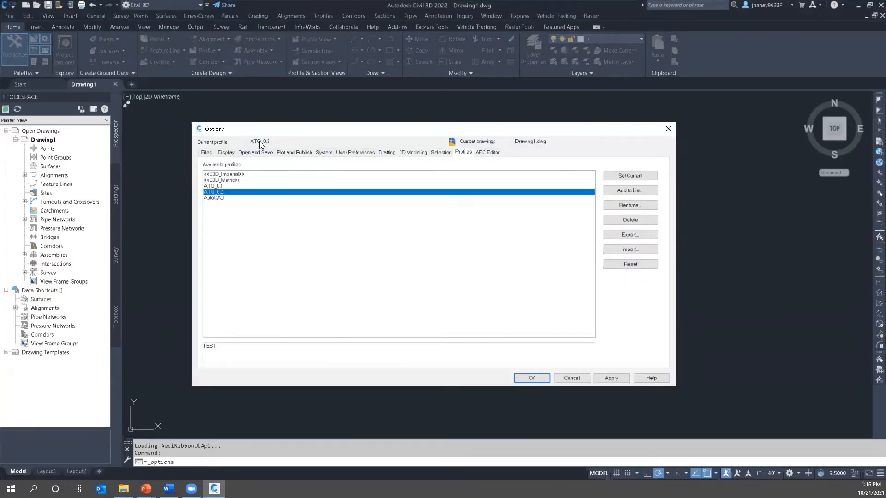
{"action": "left_click", "coordinate": [667, 129]}
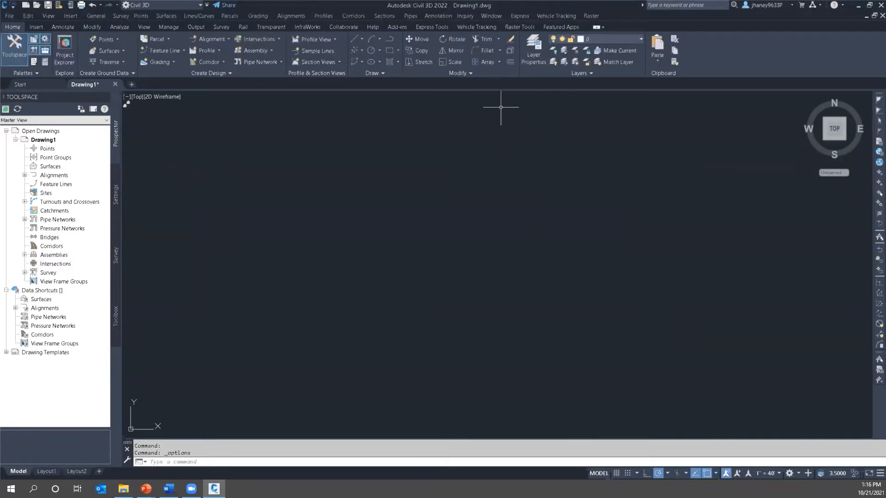
- Open the Customize User Interface dialog with the CUI command and enlarge it
{"action": "left_click", "coordinate": [442, 221]}
{"action": "left_click", "coordinate": [438, 226]}
{"action": "type", "text": "cuoi"}
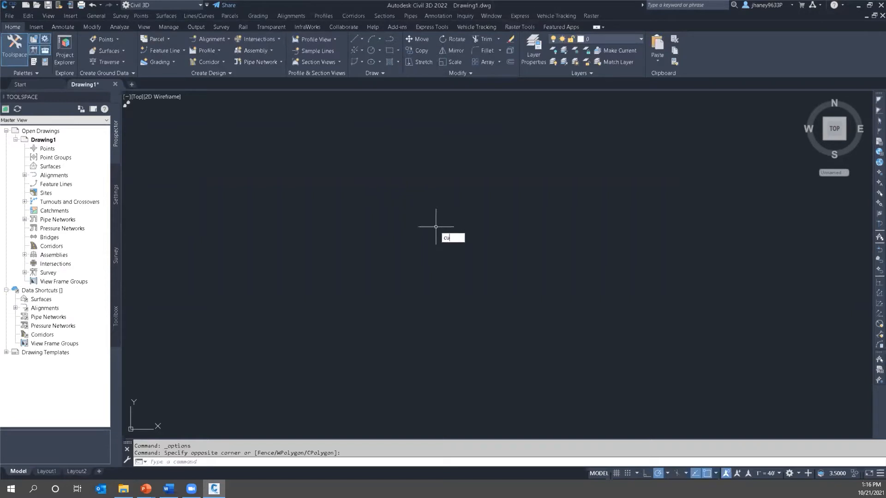
{"action": "key", "text": "BackSpace"}
{"action": "key", "text": "BackSpace"}
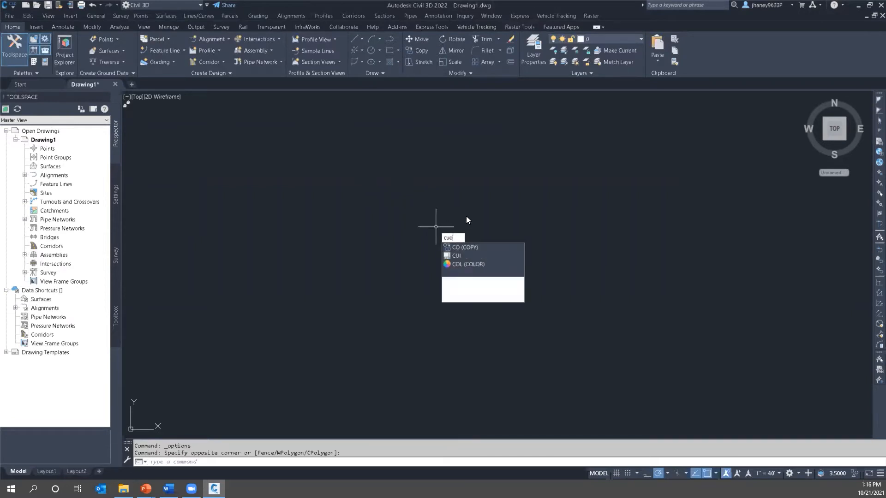
{"action": "type", "text": "i"}
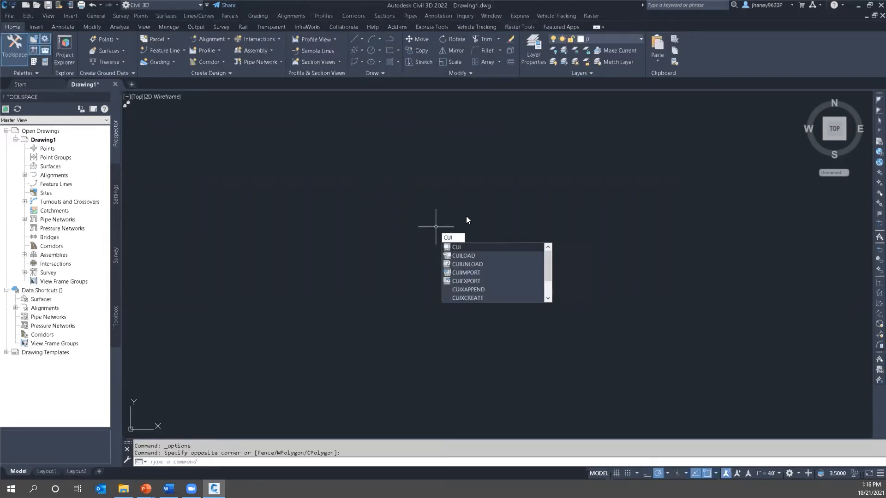
{"action": "key", "text": "Return"}
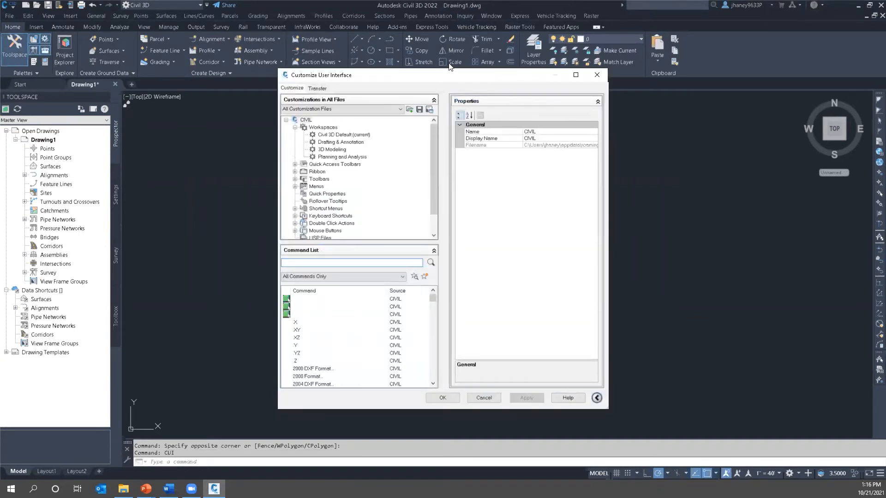
{"action": "left_click_drag", "start_coordinate": [567, 396], "coordinate": [631, 424]}
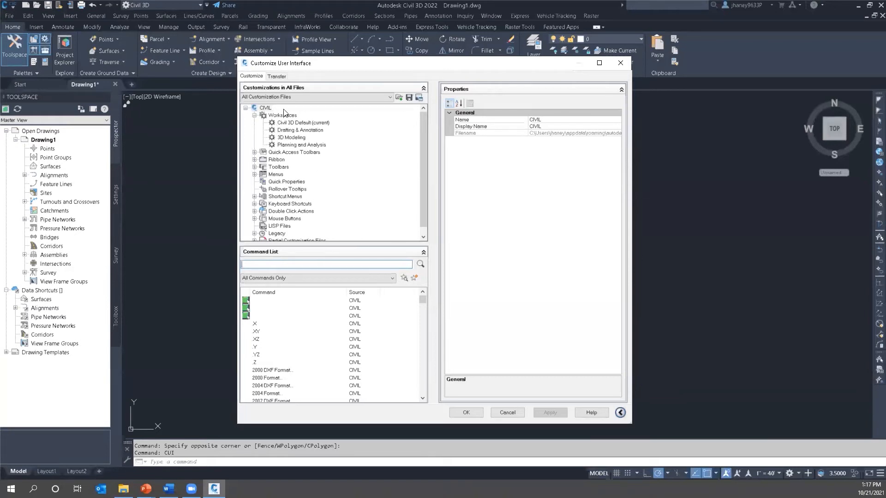
- Create a new customization file in place of the main file in the transfer view and start saving it
{"action": "left_click", "coordinate": [280, 76]}
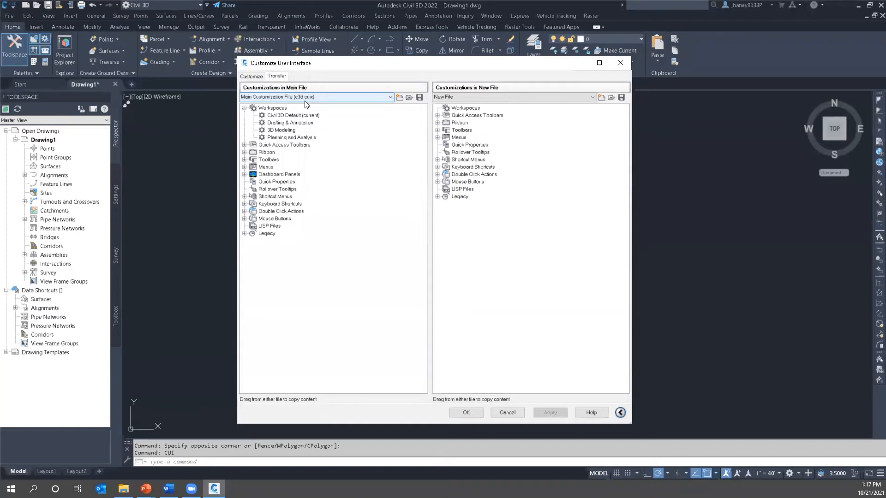
{"action": "left_click", "coordinate": [399, 97]}
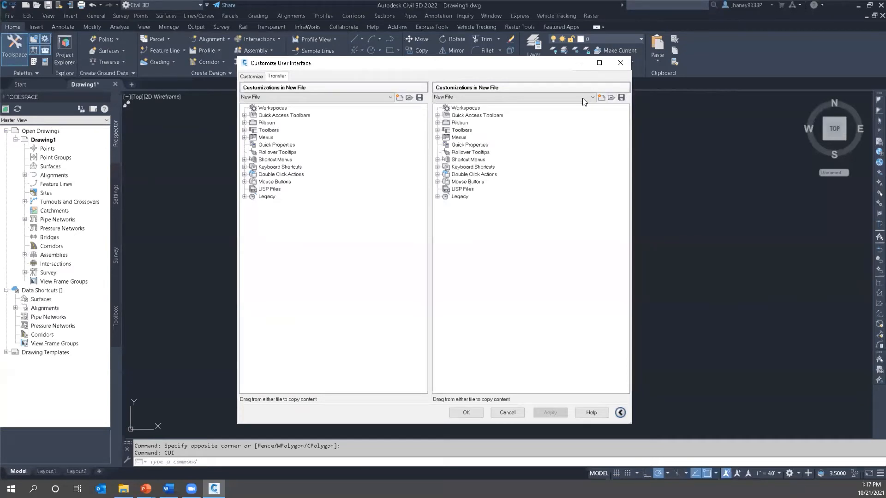
{"action": "left_click", "coordinate": [420, 98]}
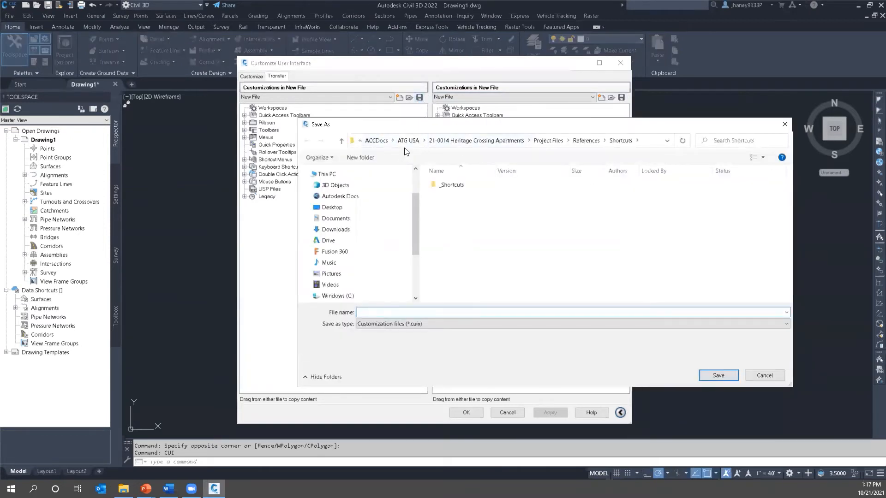
- Choose the Interface folder under ATG_CAD\2022-CIV on drive C as the customization file's location
{"action": "left_click", "coordinate": [382, 208]}
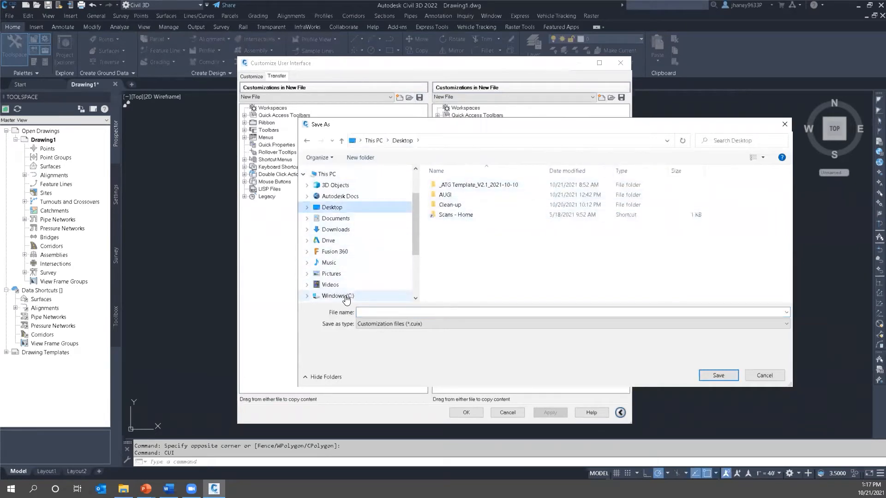
{"action": "left_click", "coordinate": [339, 296]}
{"action": "double_click", "coordinate": [449, 195]}
{"action": "double_click", "coordinate": [449, 186]}
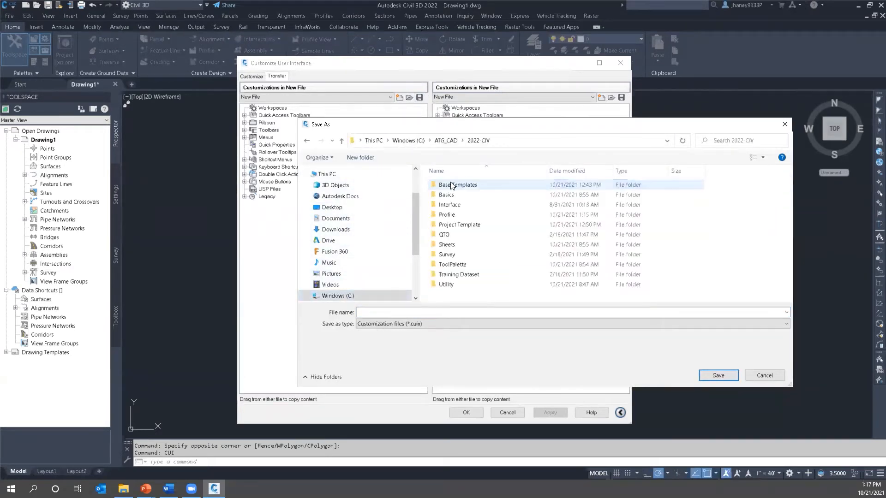
{"action": "double_click", "coordinate": [455, 214]}
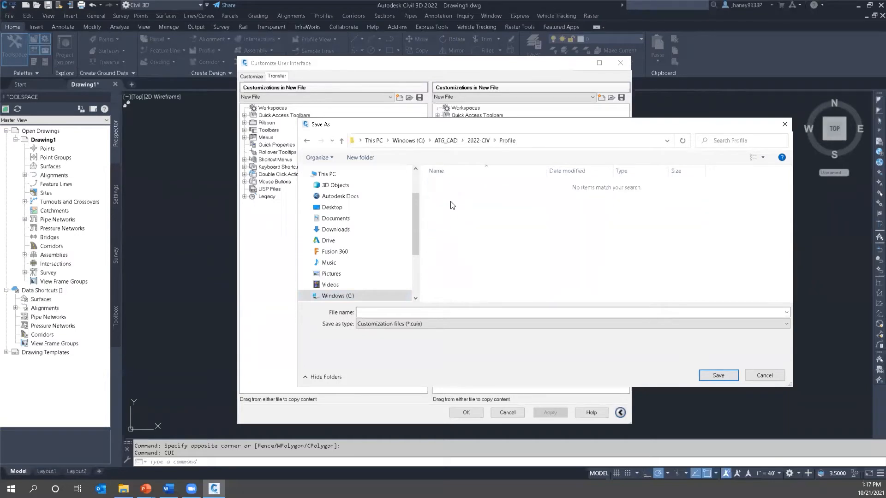
{"action": "key", "text": "BackSpace"}
{"action": "double_click", "coordinate": [451, 201]}
- Save the new customization file under the name ATG-User
{"action": "left_click", "coordinate": [407, 311]}
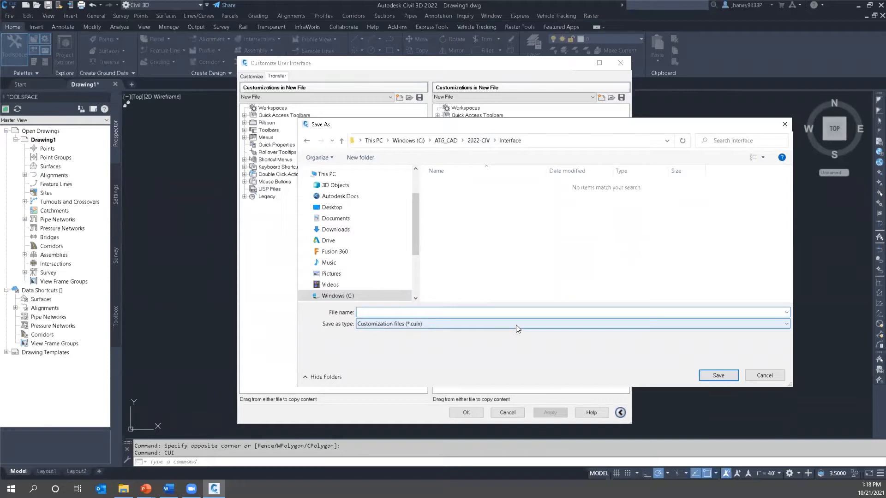
{"action": "type", "text": "ATG-User"}
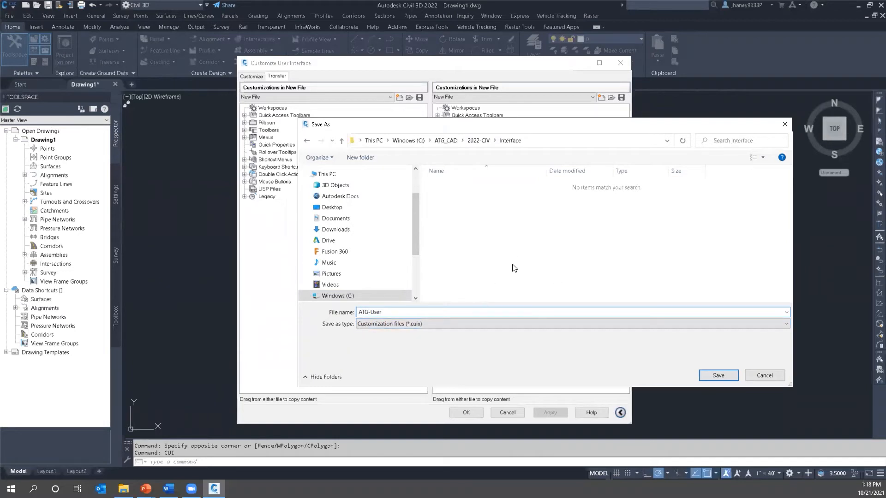
{"action": "left_click", "coordinate": [711, 375]}
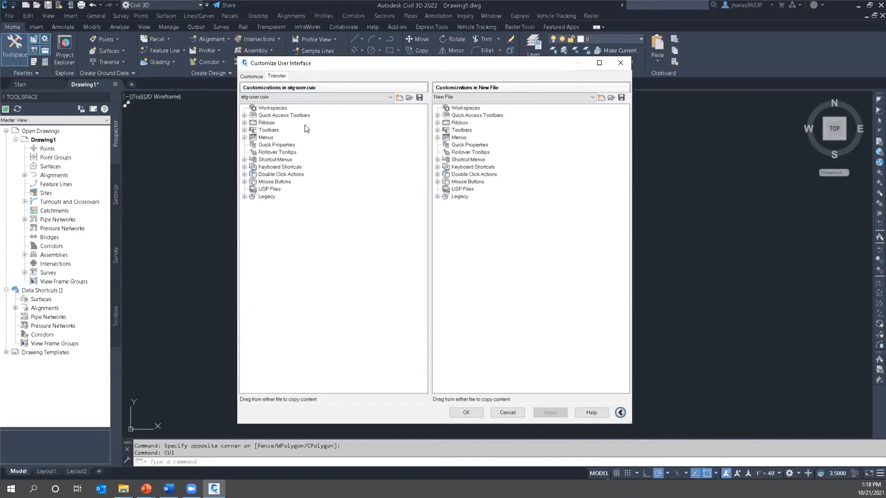
- Create another new customization file, save it as ATG-ENT in the Interface folder, and close the Customize User Interface dialog
{"action": "left_click", "coordinate": [399, 99]}
{"action": "left_click", "coordinate": [419, 97]}
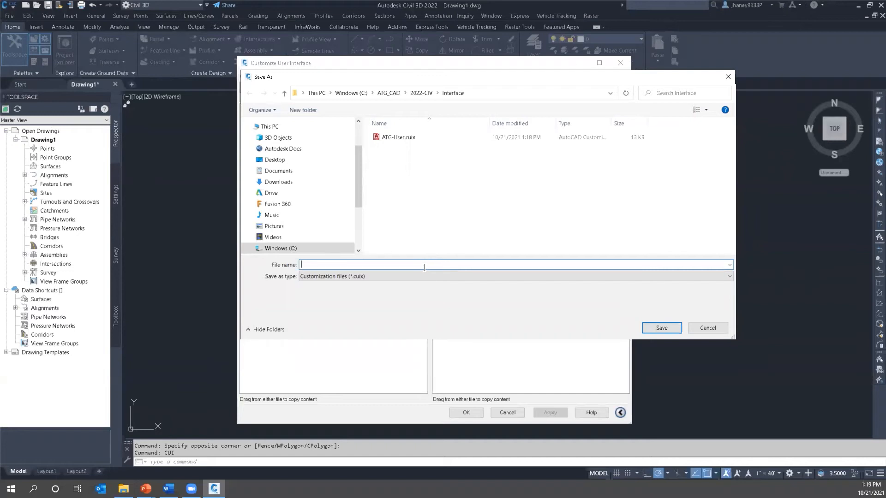
{"action": "type", "text": "ATG-ENT"}
{"action": "left_click", "coordinate": [662, 328]}
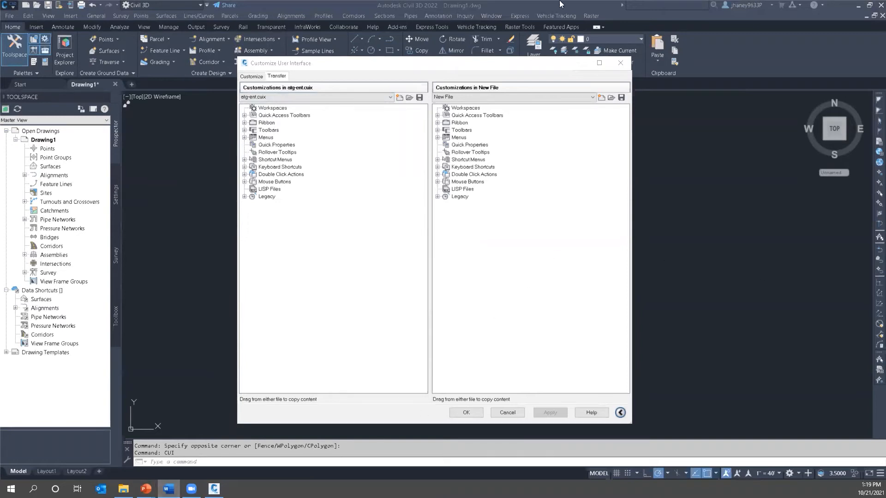
{"action": "left_click", "coordinate": [470, 412]}
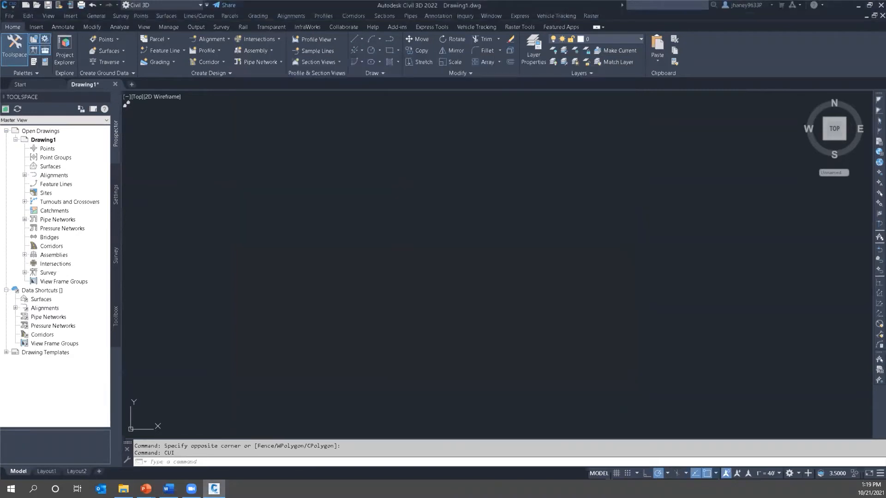
{"action": "left_click", "coordinate": [859, 7]}
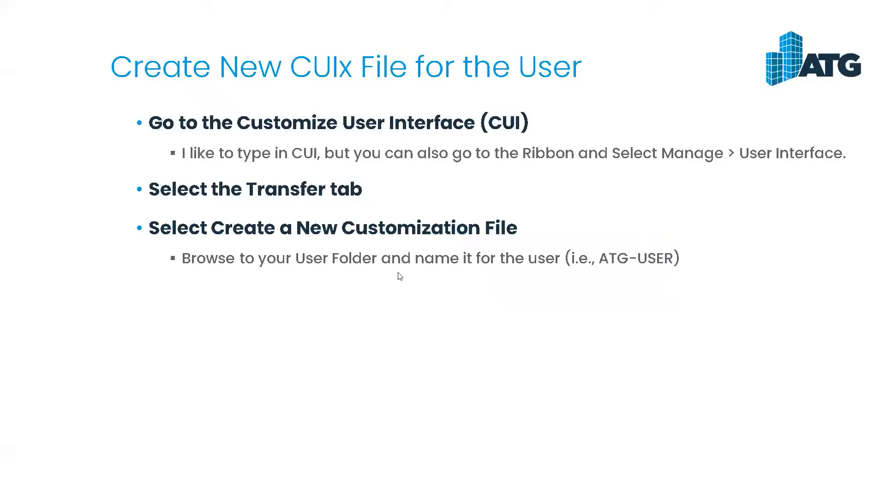
{"action": "left_click", "coordinate": [509, 386]}
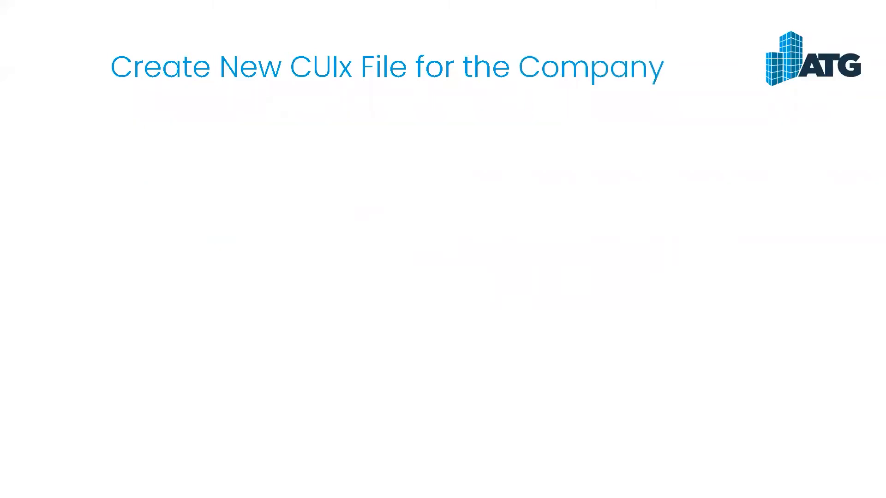
{"action": "key", "text": "Left"}
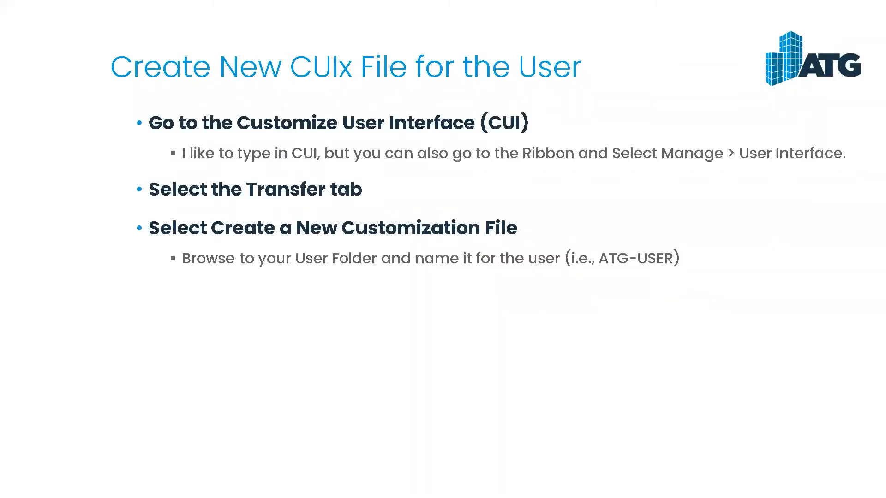
{"action": "key", "text": "Right"}
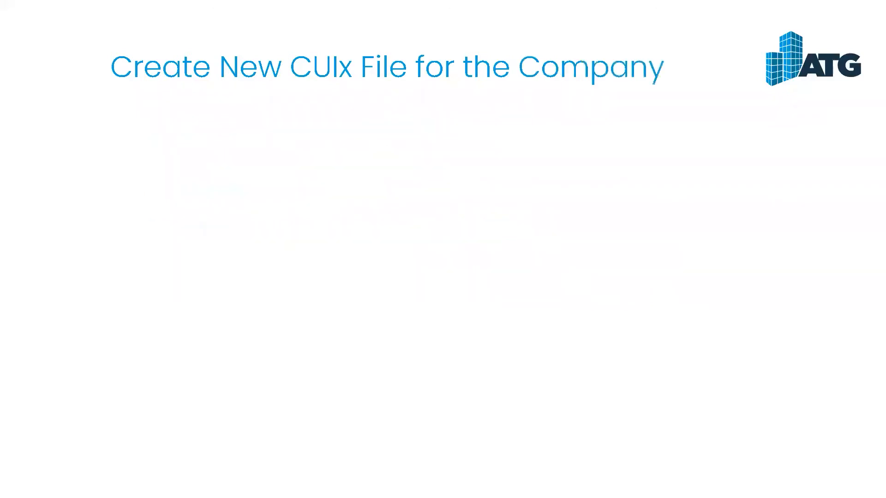
{"action": "key", "text": "Right"}
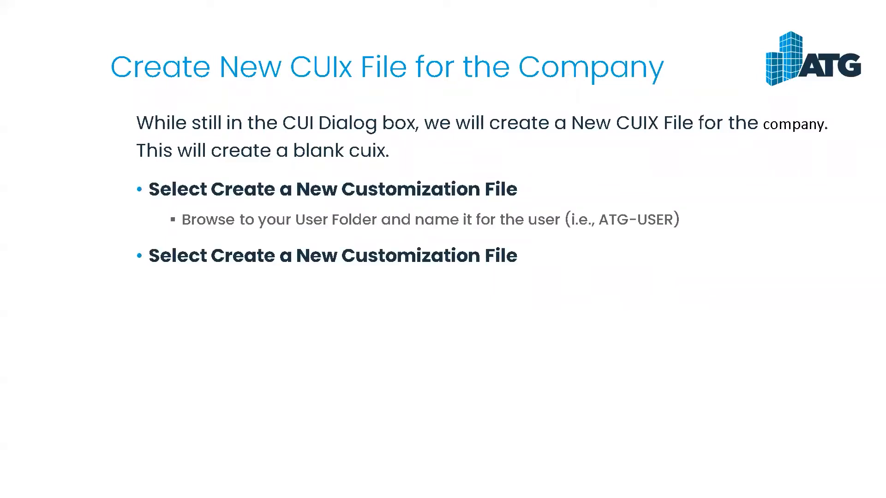
{"action": "key", "text": "Right"}
{"action": "key", "text": "Left"}
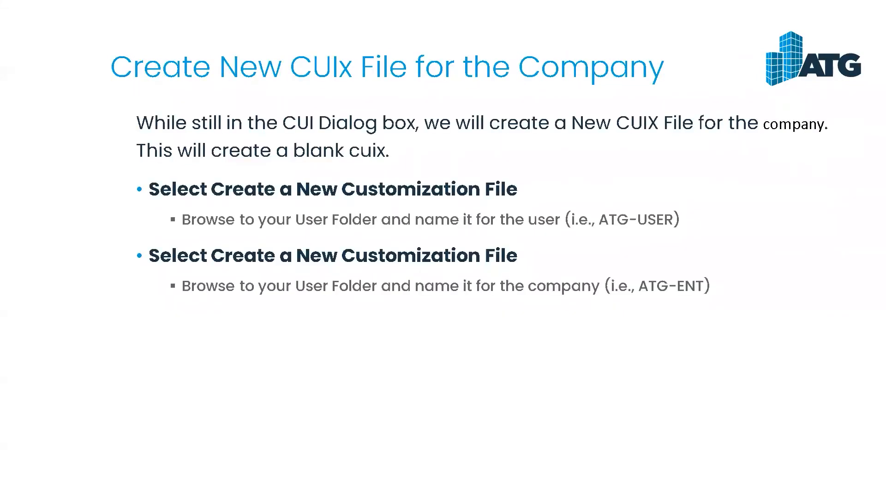
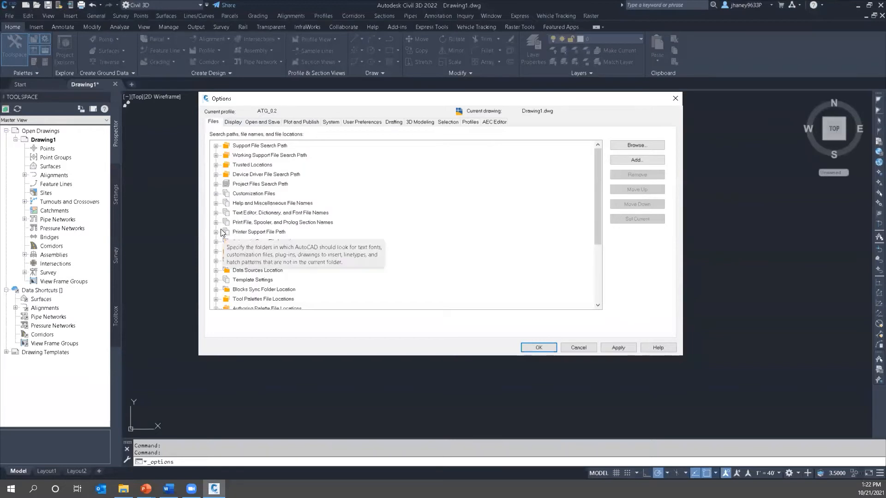
- Expand the Main and Enterprise Customization File entries under Customization Files in the options and select the main file's path
{"action": "left_click", "coordinate": [216, 194]}
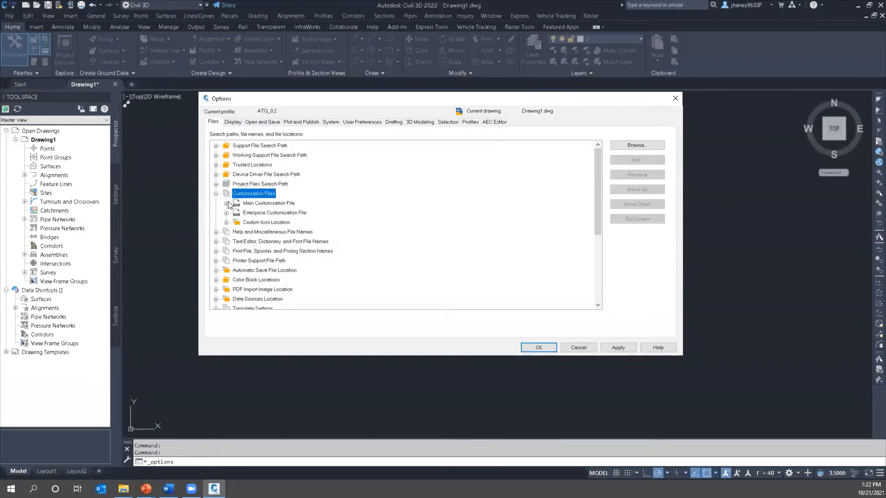
{"action": "left_click", "coordinate": [226, 203]}
{"action": "left_click", "coordinate": [226, 223]}
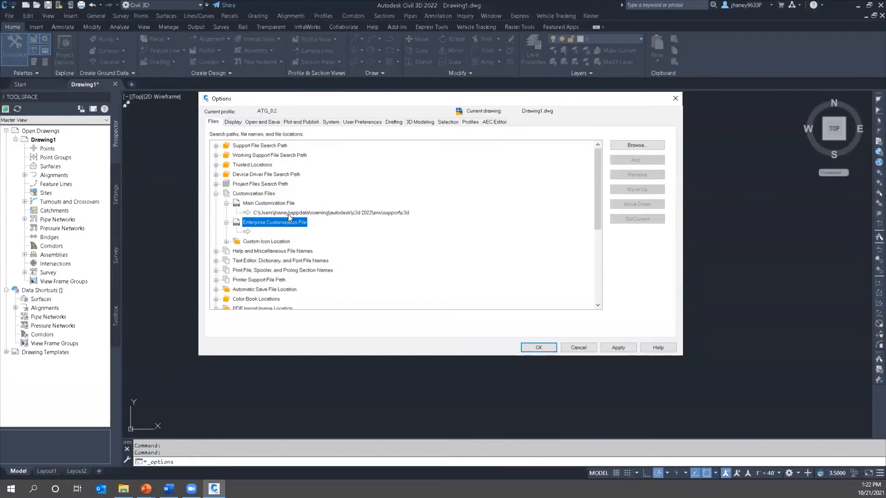
{"action": "left_click", "coordinate": [286, 214]}
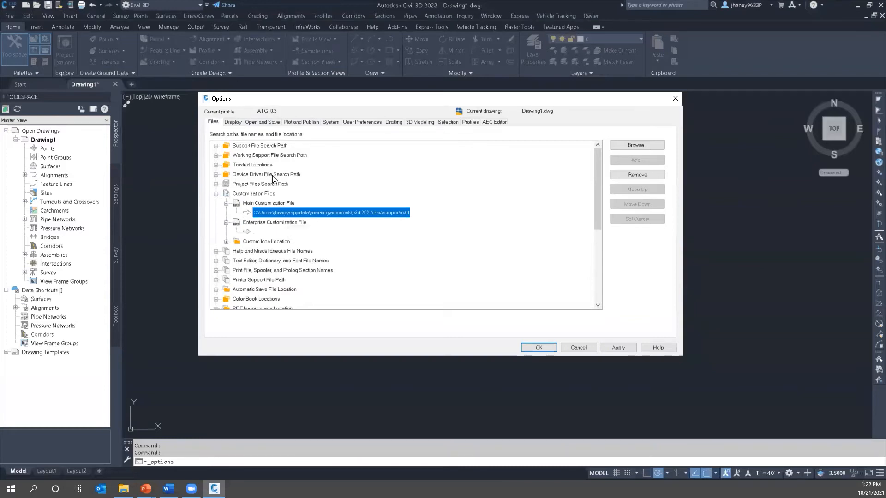
{"action": "left_click", "coordinate": [272, 223]}
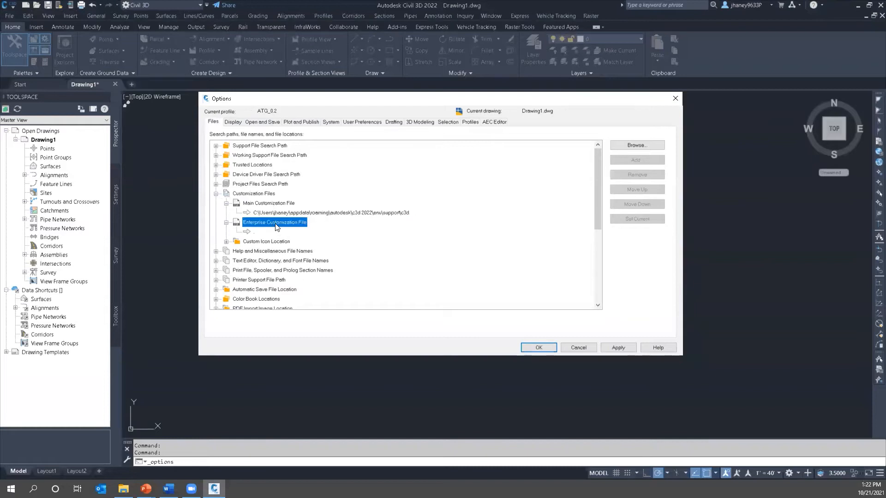
{"action": "left_click", "coordinate": [260, 233]}
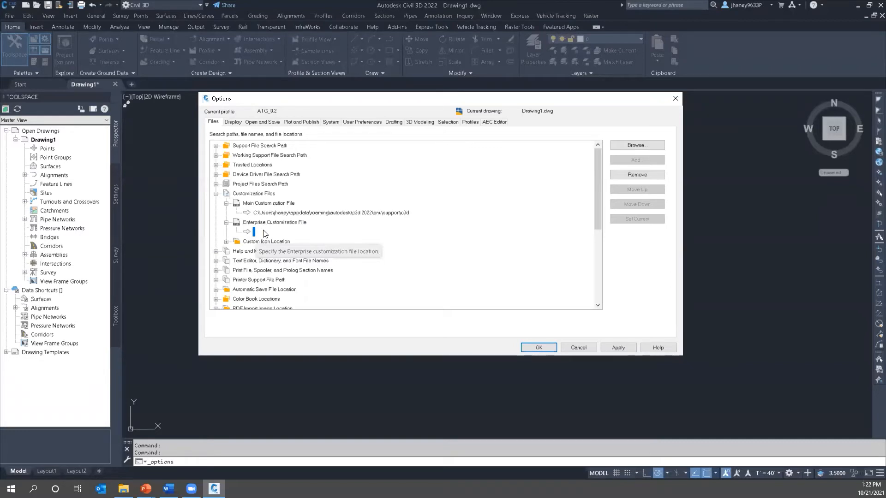
{"action": "left_click", "coordinate": [267, 213]}
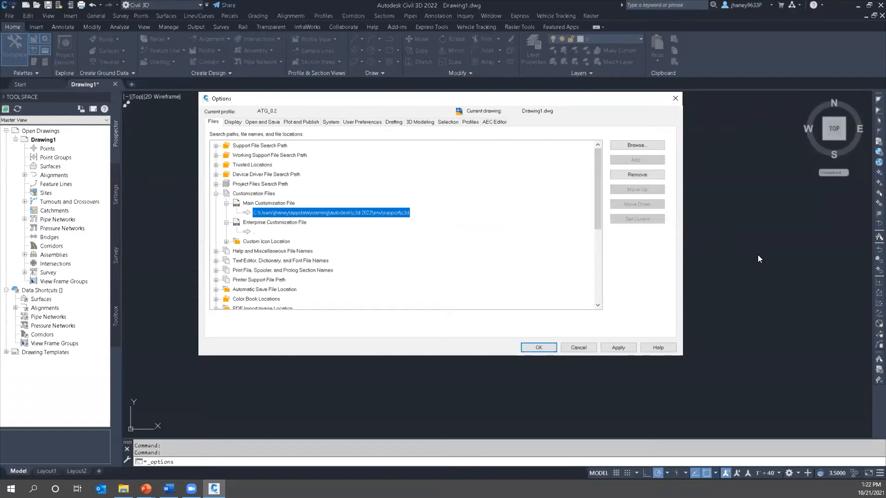
{"action": "left_click", "coordinate": [291, 215]}
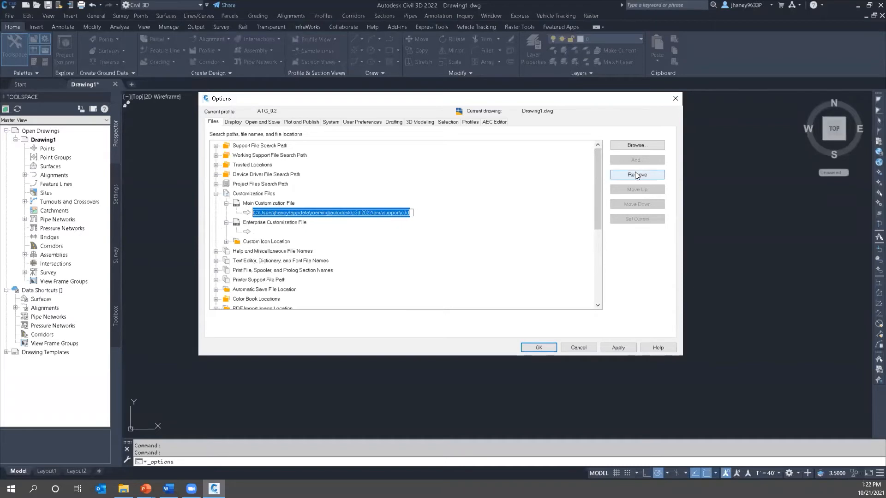
- Browse for a replacement main customization file in the ATG_CAD\2022-CIV\Interface folder on drive C
{"action": "left_click", "coordinate": [637, 146]}
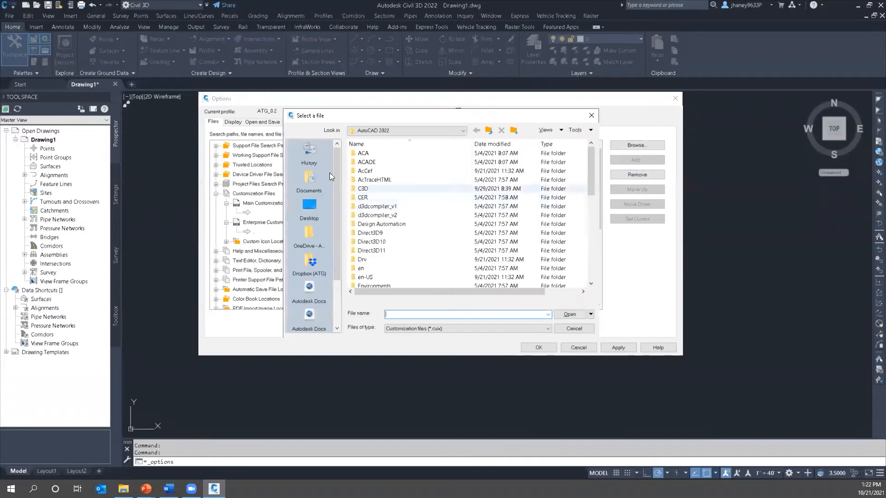
{"action": "left_click", "coordinate": [373, 131]}
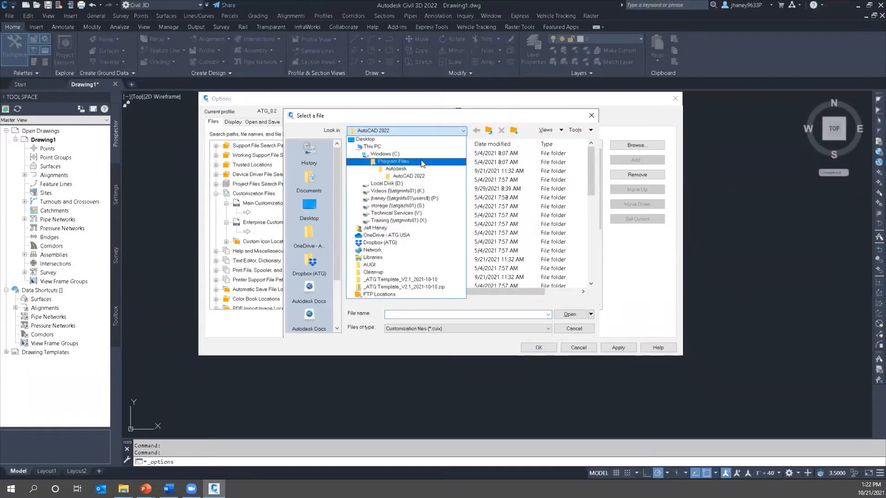
{"action": "left_click", "coordinate": [409, 155]}
{"action": "double_click", "coordinate": [406, 162]}
{"action": "double_click", "coordinate": [371, 153]}
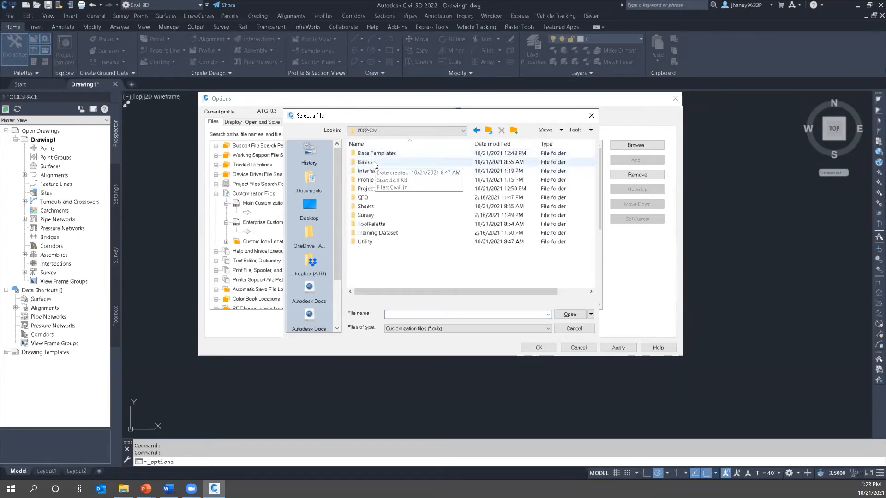
{"action": "double_click", "coordinate": [375, 171]}
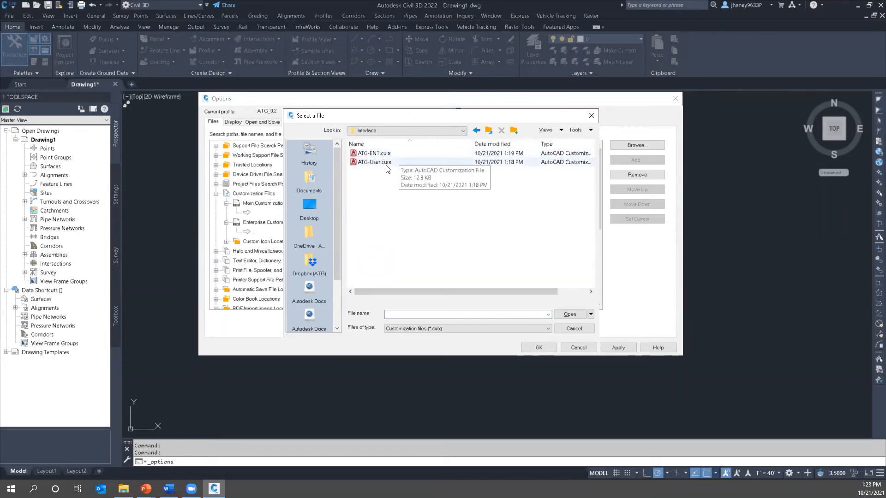
- Set ATG-ENT.cuix as the main customization file, apply the change and close the options
{"action": "left_click", "coordinate": [376, 155]}
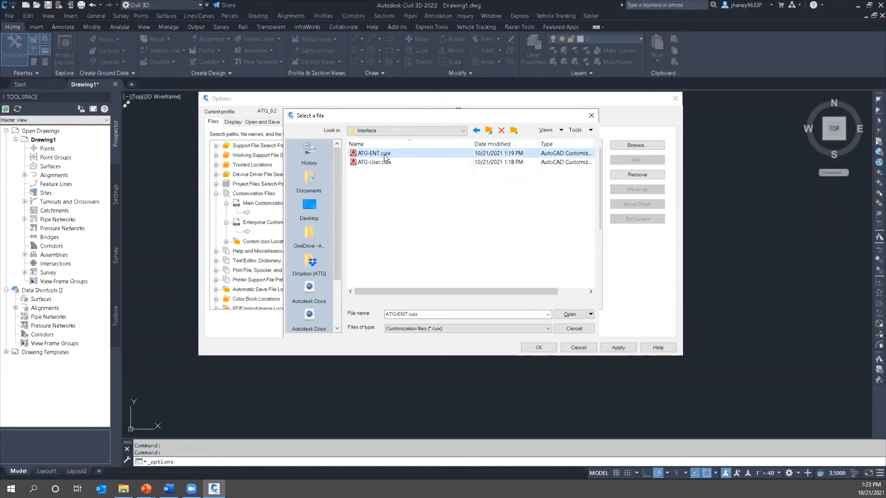
{"action": "left_click", "coordinate": [569, 315]}
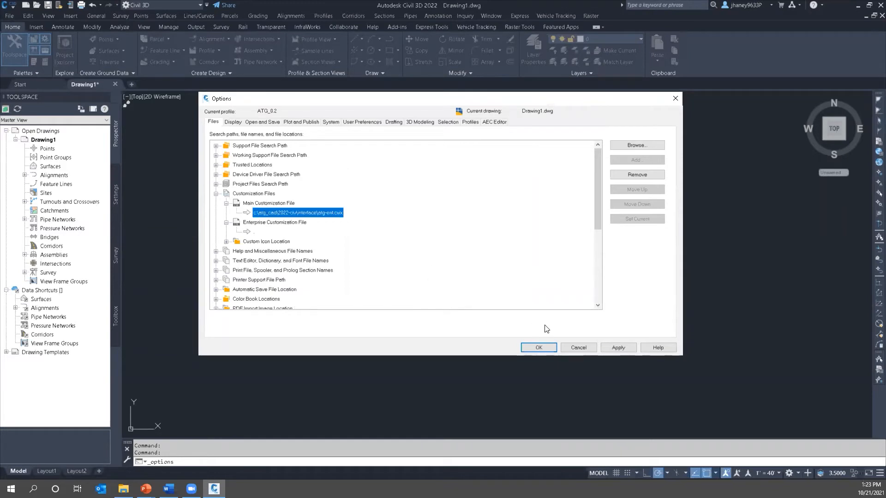
{"action": "left_click", "coordinate": [618, 348]}
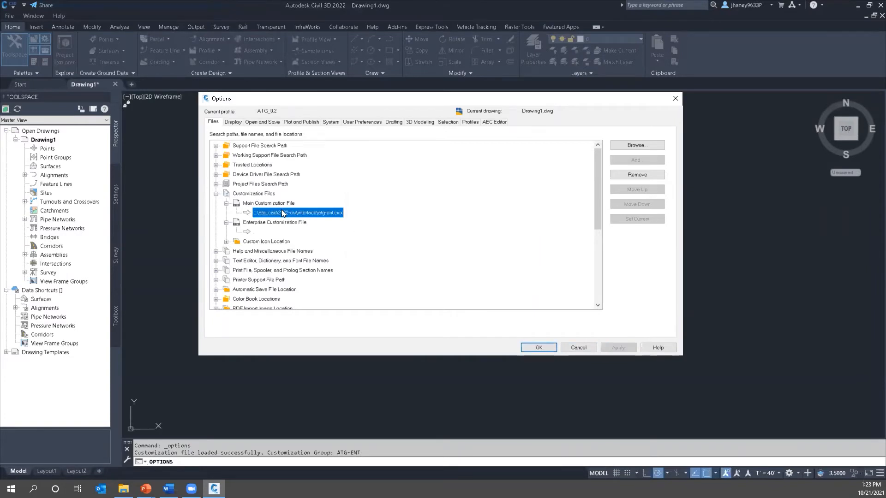
{"action": "left_click", "coordinate": [538, 348]}
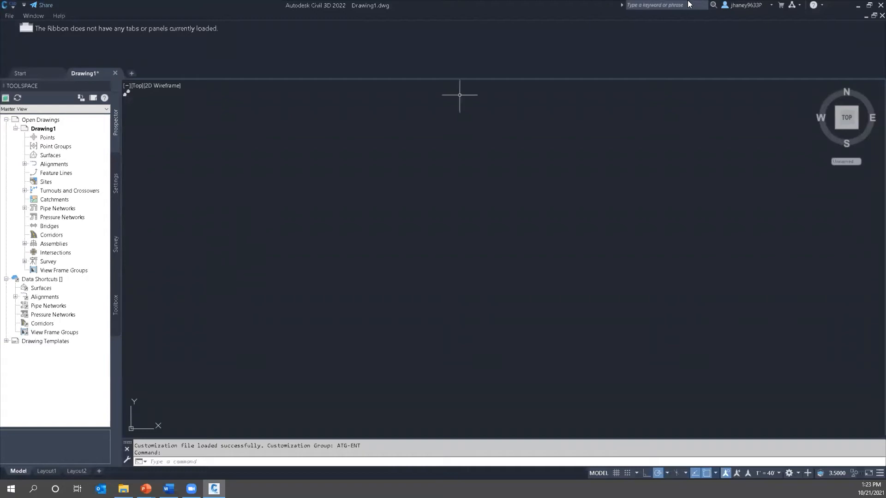
- Open the Customize User Interface dialog with the CUI command and show the customizations in all customization files
{"action": "left_click", "coordinate": [397, 219]}
{"action": "left_click", "coordinate": [255, 235]}
{"action": "type", "text": "cui"}
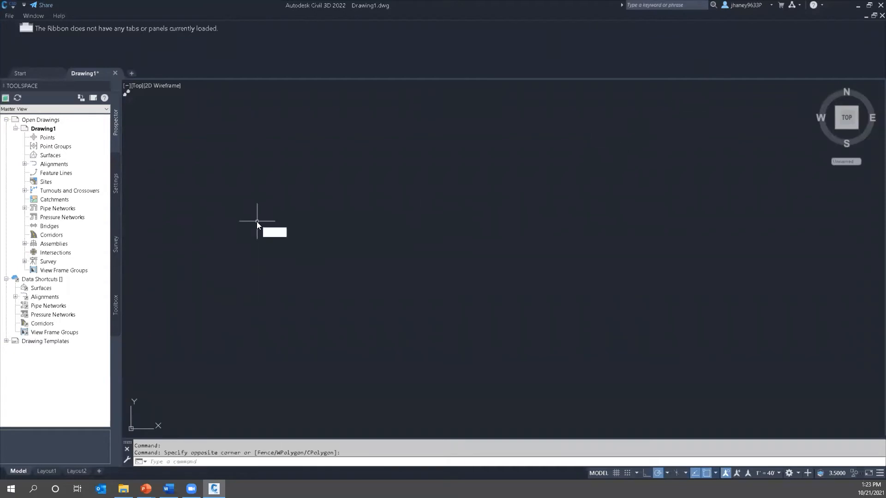
{"action": "key", "text": "Return"}
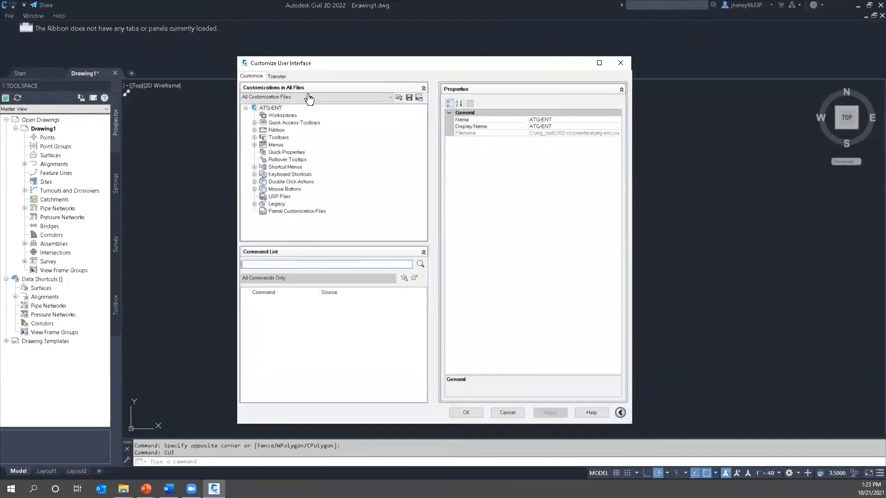
{"action": "left_click_drag", "start_coordinate": [313, 66], "coordinate": [292, 65]}
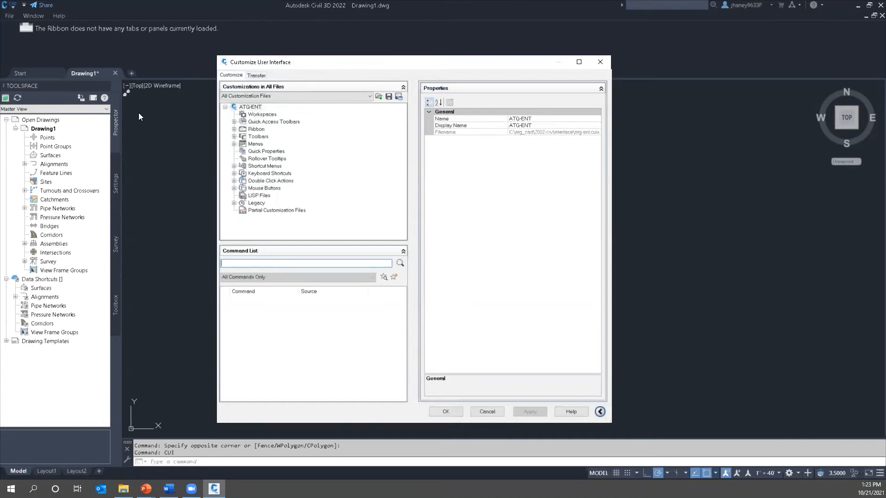
{"action": "left_click", "coordinate": [242, 96]}
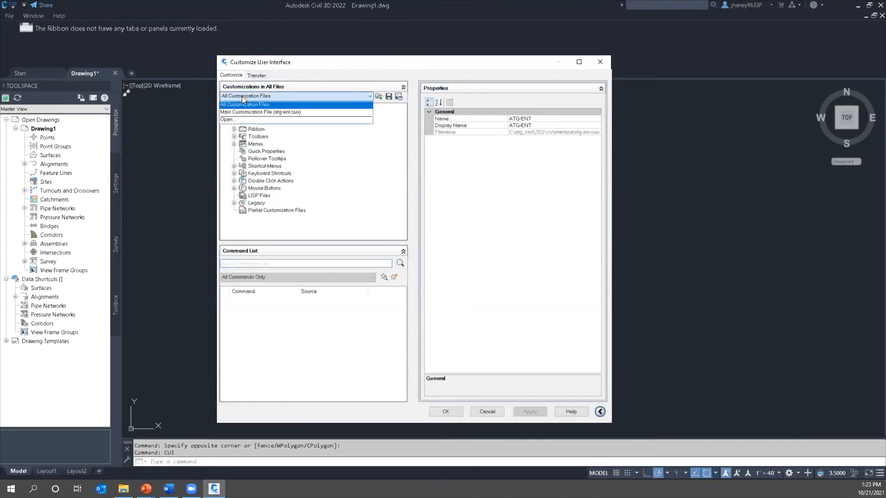
{"action": "left_click", "coordinate": [262, 106]}
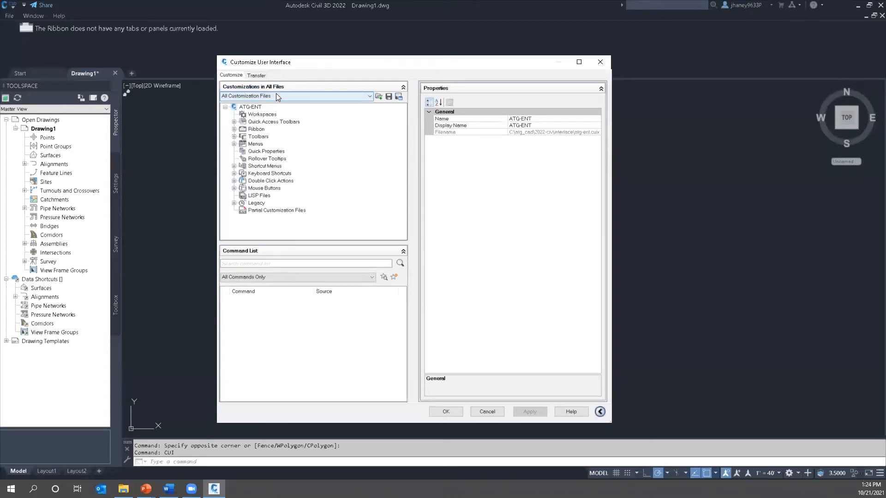
- Start loading a partial customization file into ATG-ENT and browse to the root of drive C
{"action": "left_click", "coordinate": [274, 213]}
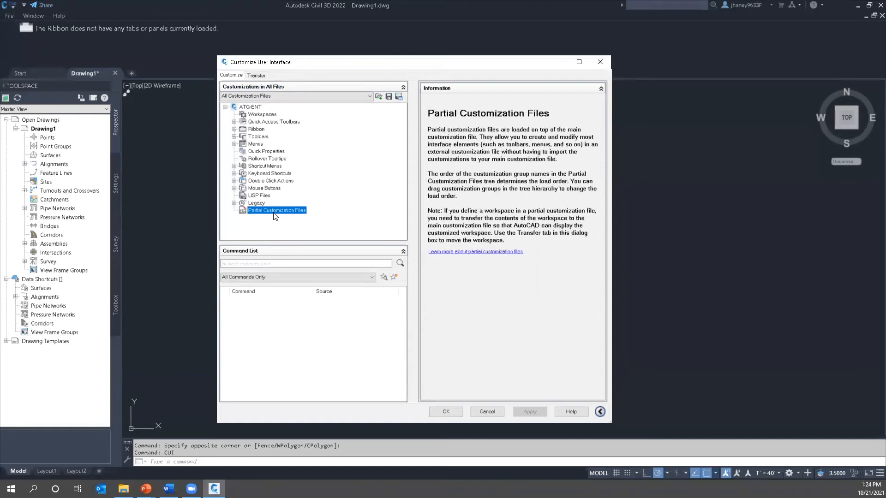
{"action": "right_click", "coordinate": [274, 213]}
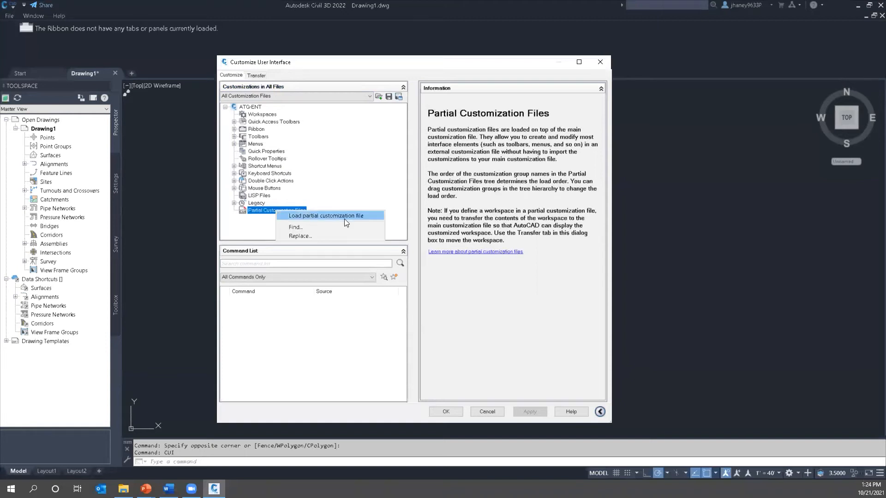
{"action": "left_click", "coordinate": [319, 215]}
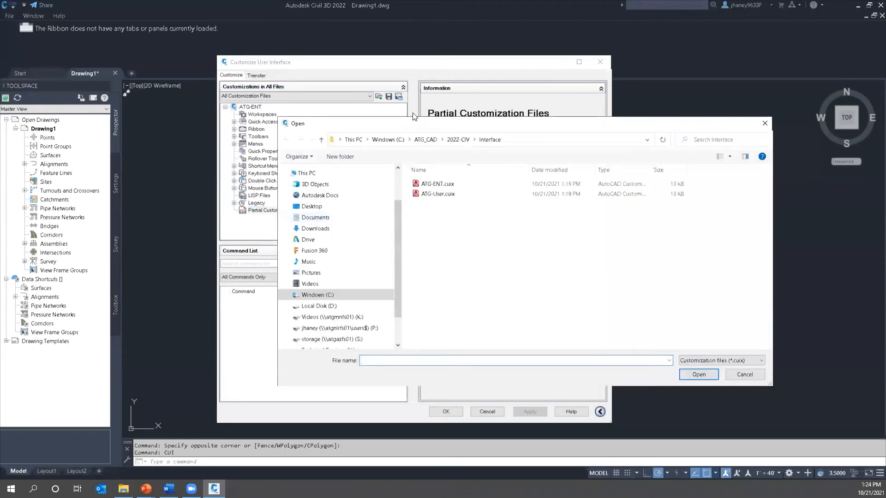
{"action": "left_click_drag", "start_coordinate": [437, 125], "coordinate": [414, 115]}
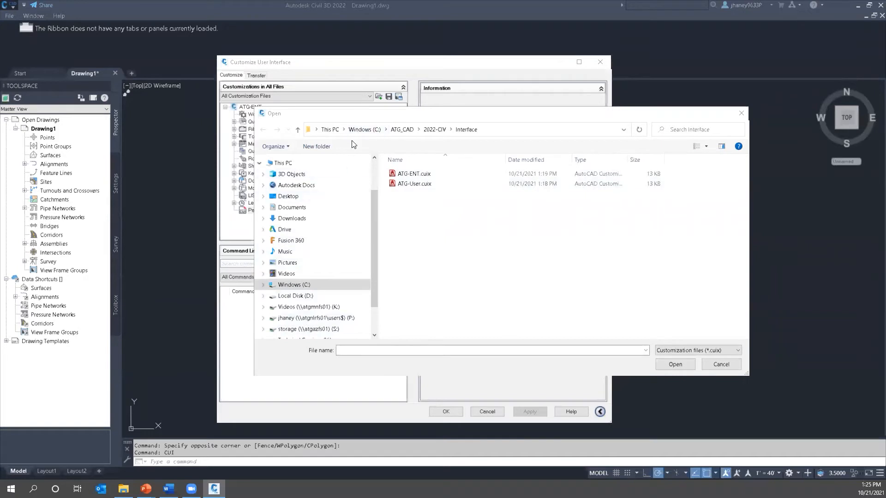
{"action": "left_click", "coordinate": [364, 130]}
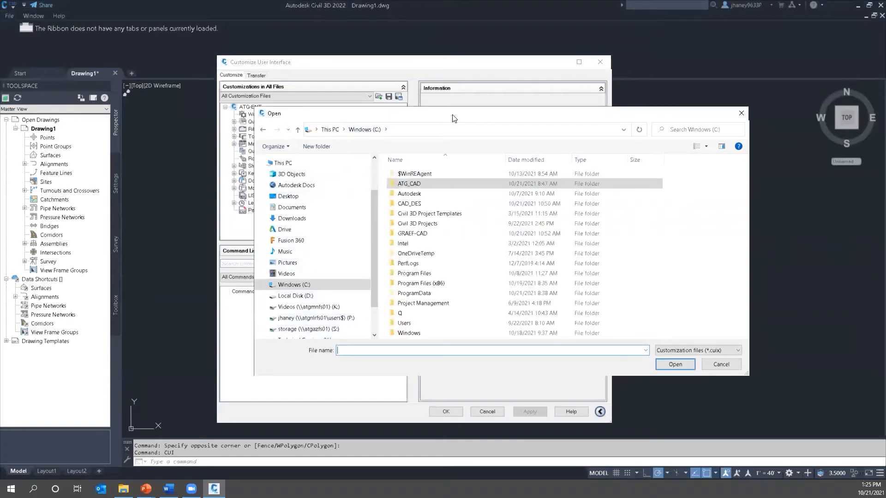
{"action": "left_click_drag", "start_coordinate": [453, 118], "coordinate": [458, 100]}
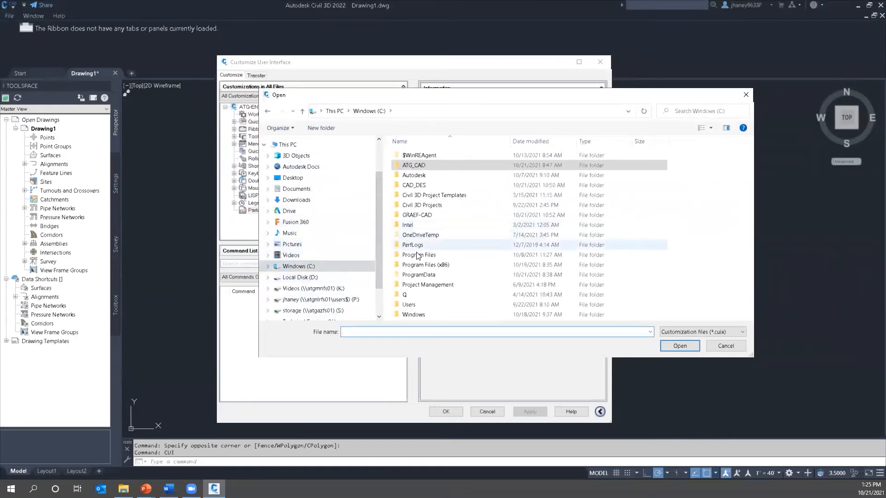
- Browse to the AppData\Roaming\Autodesk\AutoCAD 2022 folder within the current user's profile folder
{"action": "left_click", "coordinate": [412, 307]}
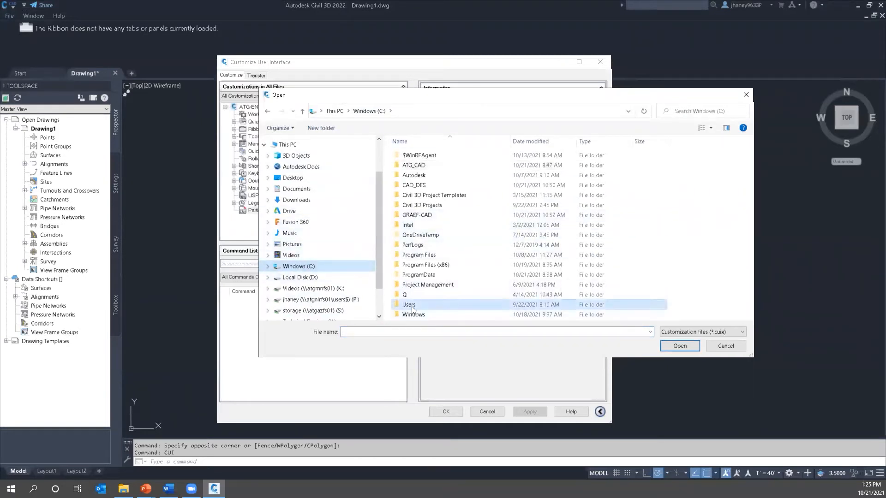
{"action": "double_click", "coordinate": [412, 307]}
{"action": "double_click", "coordinate": [416, 186]}
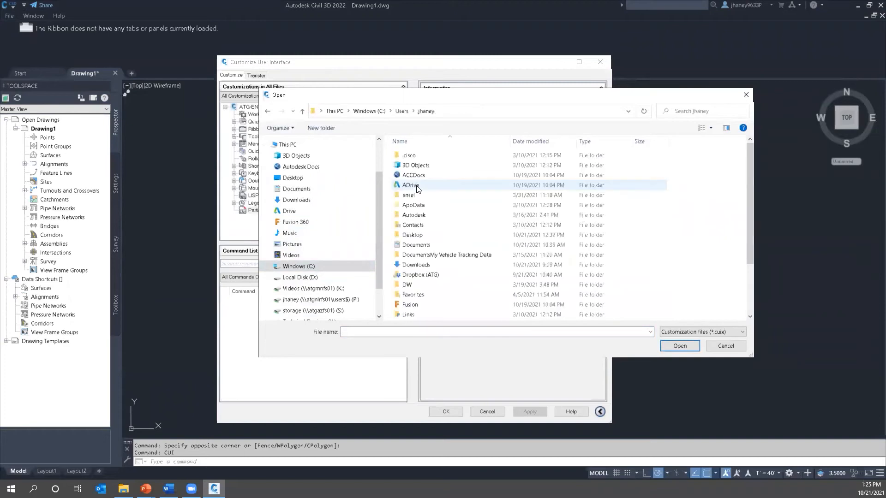
{"action": "scroll", "coordinate": [439, 251], "scroll_direction": "down", "scroll_amount": 1}
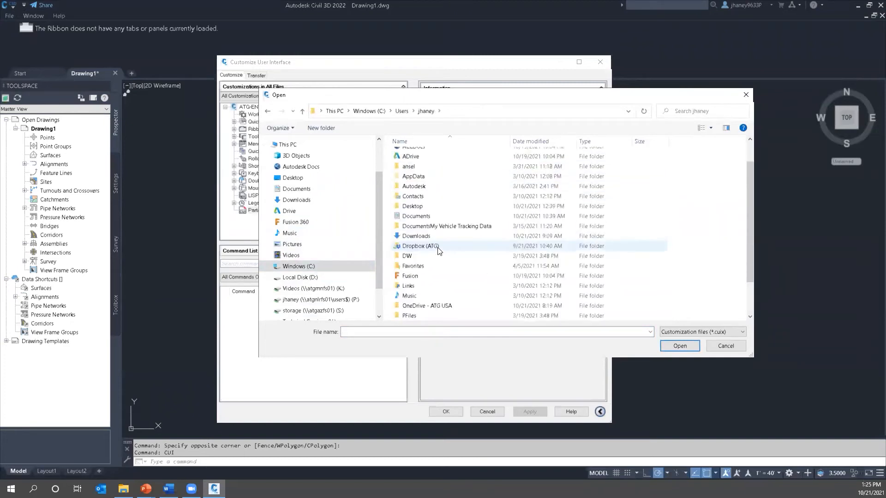
{"action": "scroll", "coordinate": [431, 222], "scroll_direction": "up", "scroll_amount": 1}
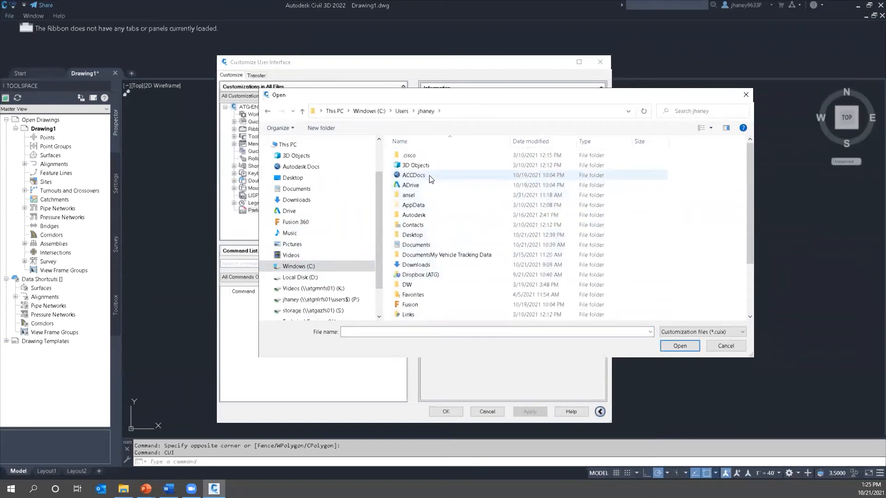
{"action": "double_click", "coordinate": [425, 204]}
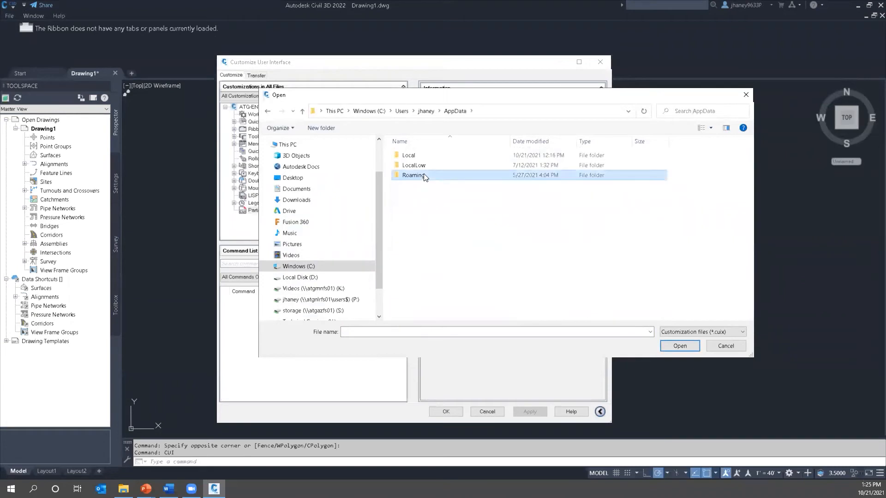
{"action": "double_click", "coordinate": [425, 175]}
{"action": "double_click", "coordinate": [426, 166]}
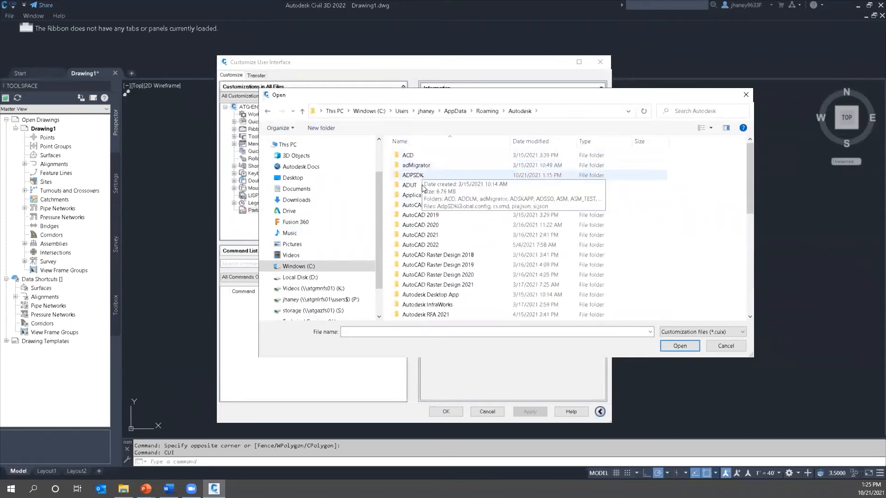
{"action": "left_click", "coordinate": [438, 246]}
{"action": "double_click", "coordinate": [439, 246]}
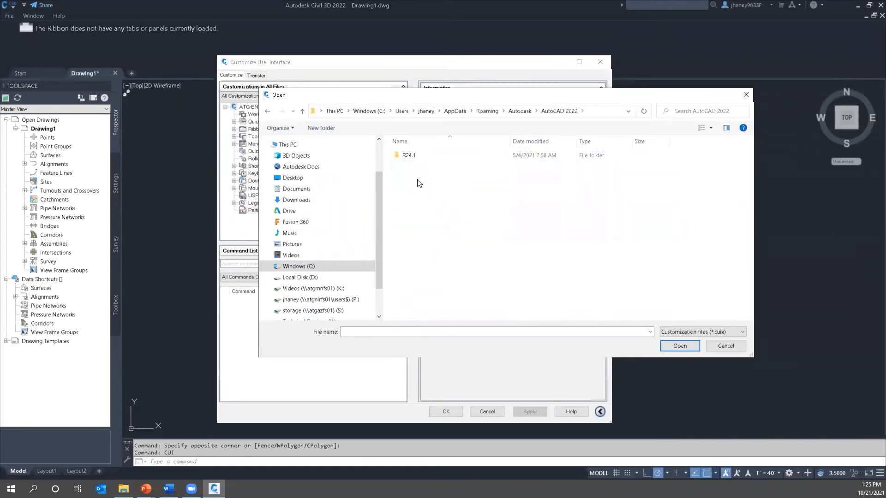
- Load acad.CUIX from the R24.1\enu\Support folder as a partial customization file and accept the workspace warning
{"action": "double_click", "coordinate": [410, 155]}
{"action": "double_click", "coordinate": [406, 155]}
{"action": "left_click", "coordinate": [420, 236]}
{"action": "double_click", "coordinate": [420, 236]}
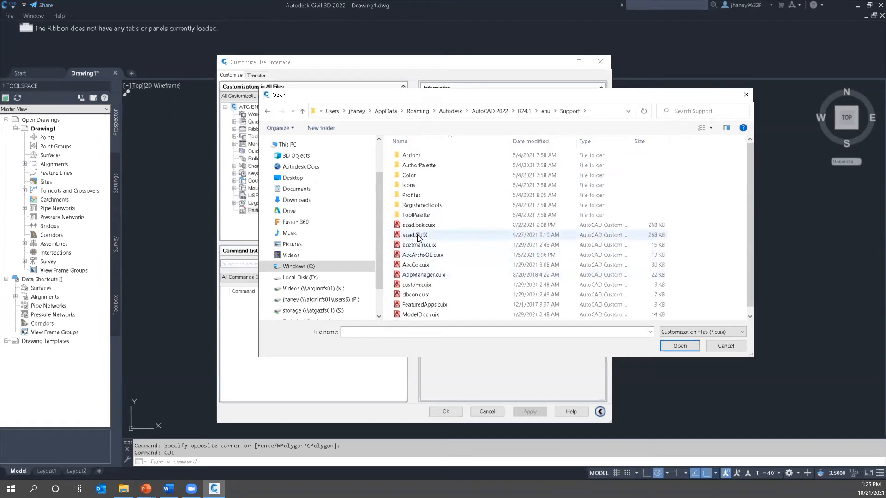
{"action": "left_click", "coordinate": [419, 237]}
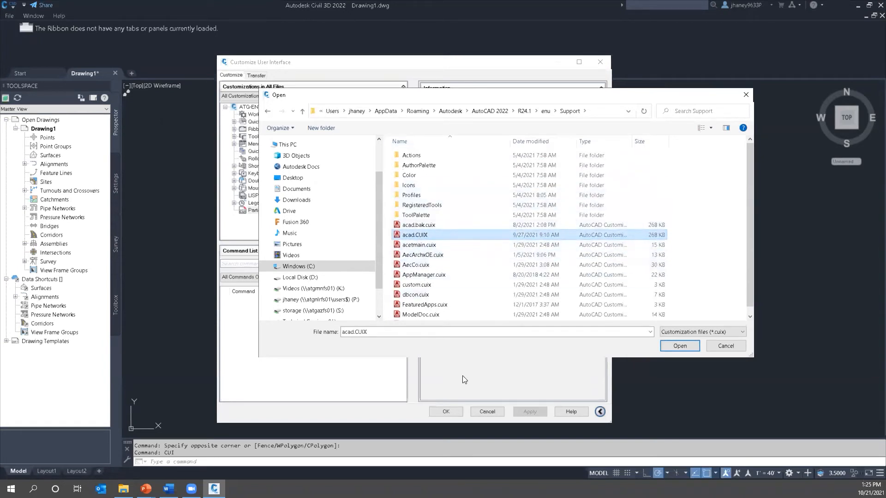
{"action": "left_click", "coordinate": [679, 346]}
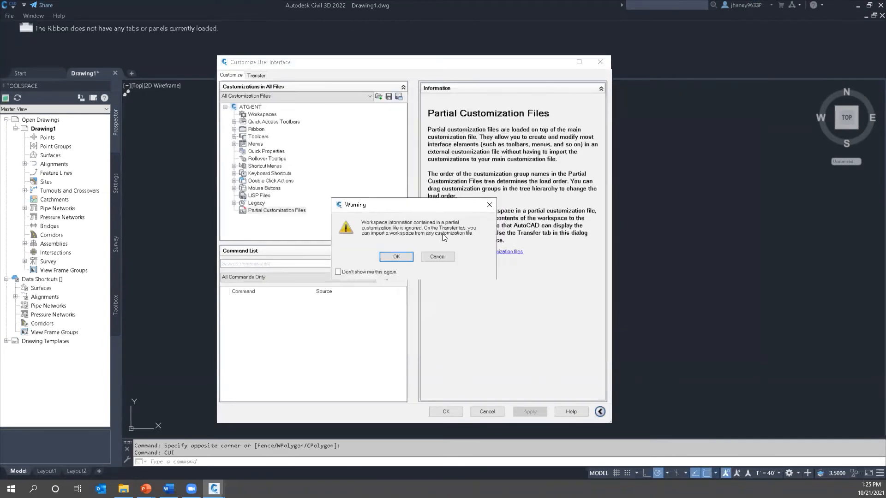
{"action": "left_click", "coordinate": [395, 257]}
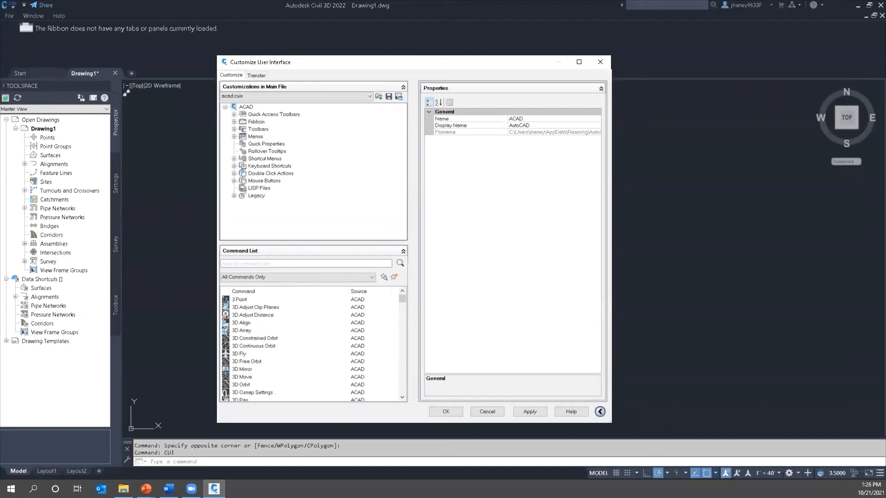
- Switch to transferring customizations between files and choose atg-ent.cuix as the file that receives content
{"action": "left_click", "coordinate": [257, 74]}
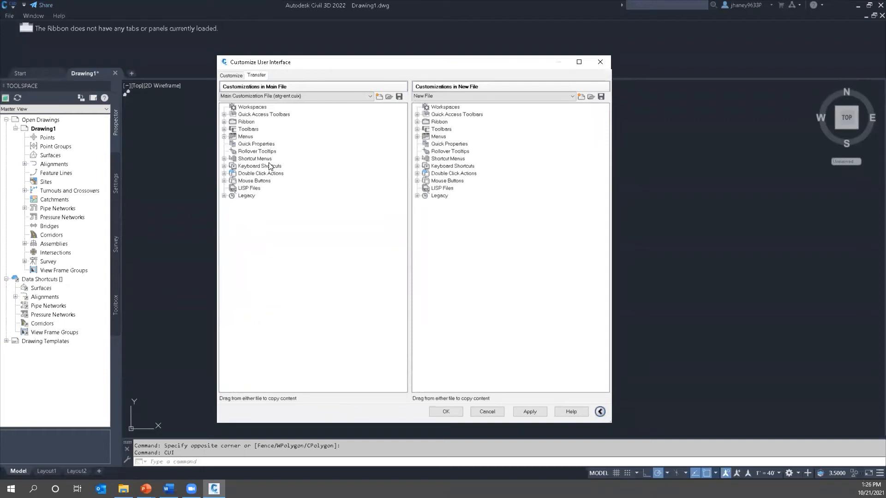
{"action": "left_click", "coordinate": [283, 97]}
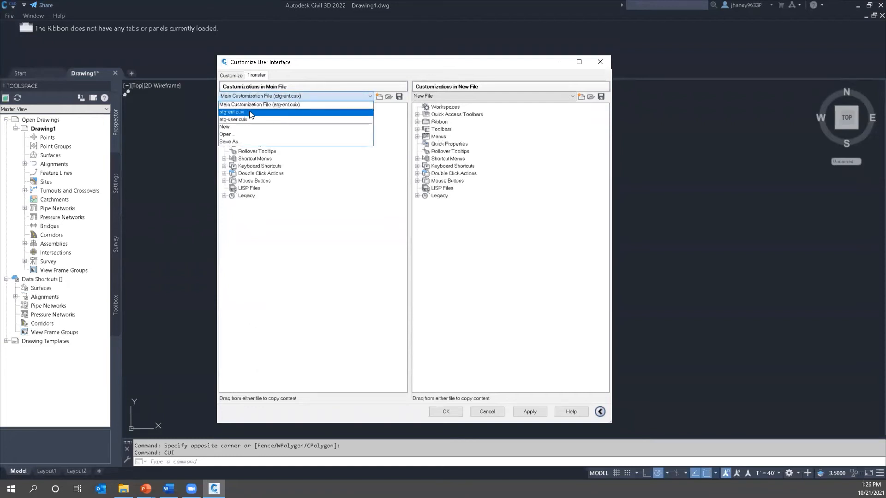
{"action": "left_click", "coordinate": [304, 70]}
{"action": "left_click", "coordinate": [280, 96]}
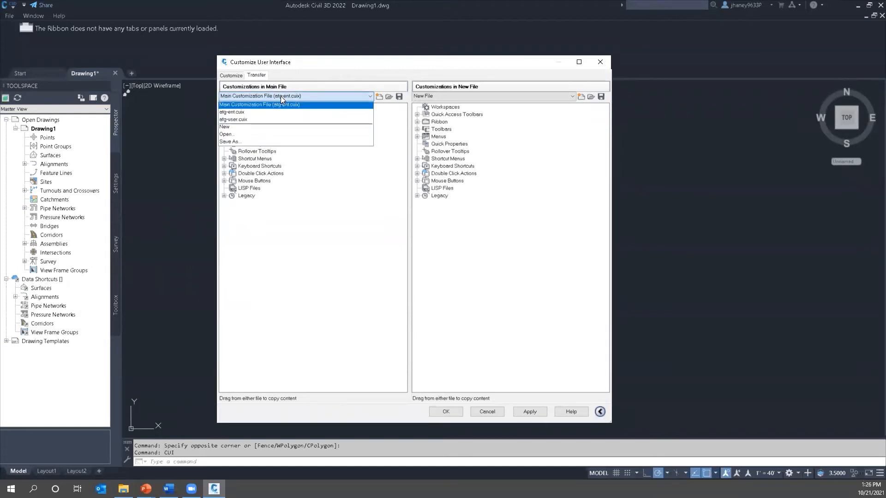
{"action": "left_click", "coordinate": [259, 96]}
{"action": "left_click", "coordinate": [262, 96]}
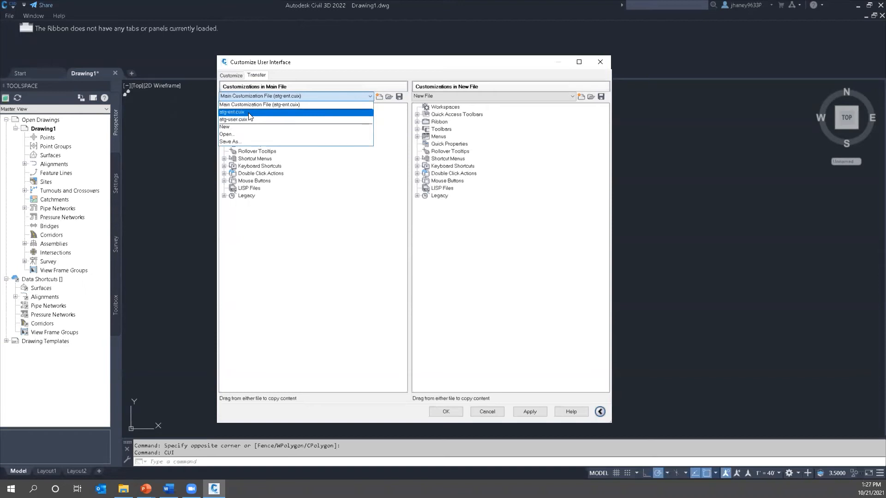
{"action": "left_click", "coordinate": [249, 114]}
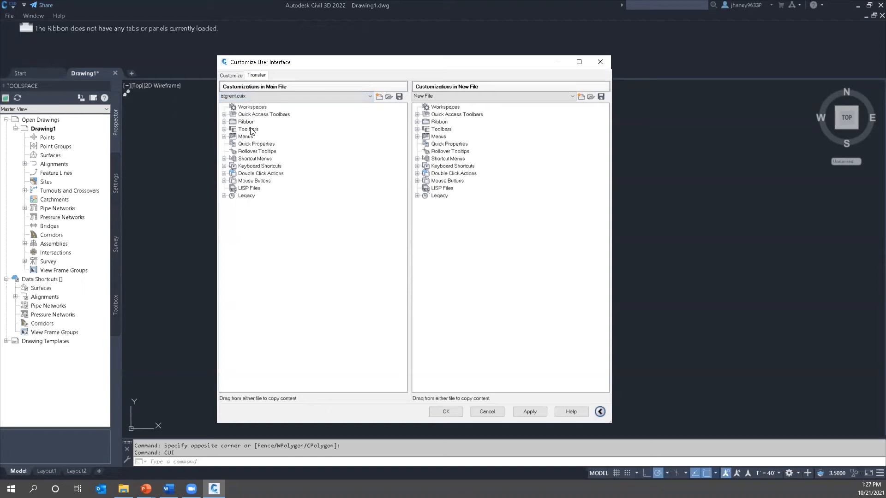
- Open acad.CUIX from the Support folder as the second file for the transfer
{"action": "left_click", "coordinate": [447, 96]}
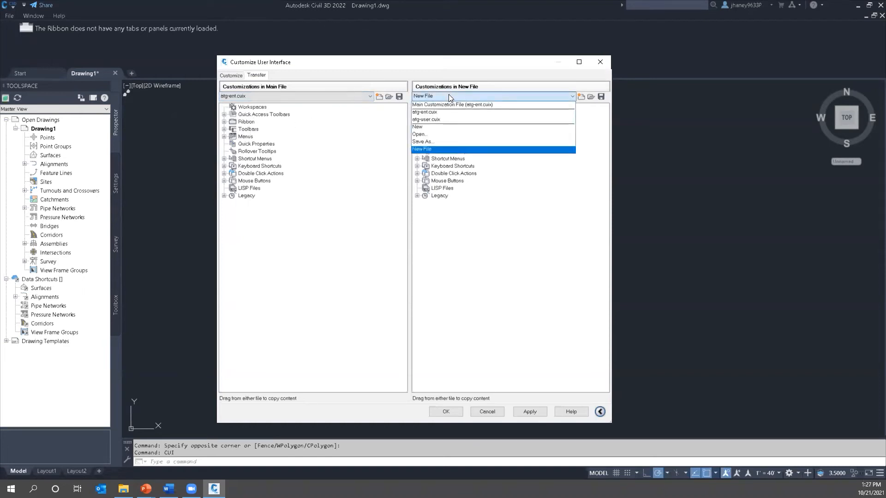
{"action": "left_click", "coordinate": [444, 134]}
{"action": "left_click", "coordinate": [415, 235]}
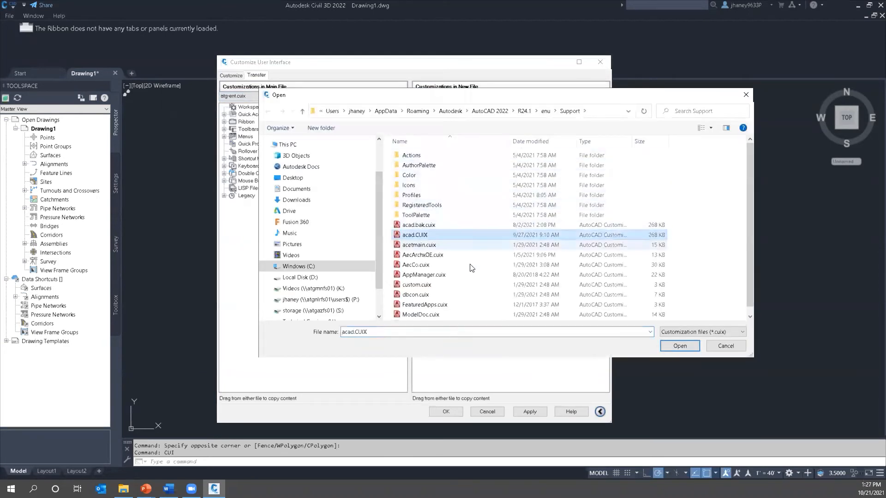
{"action": "left_click", "coordinate": [684, 344]}
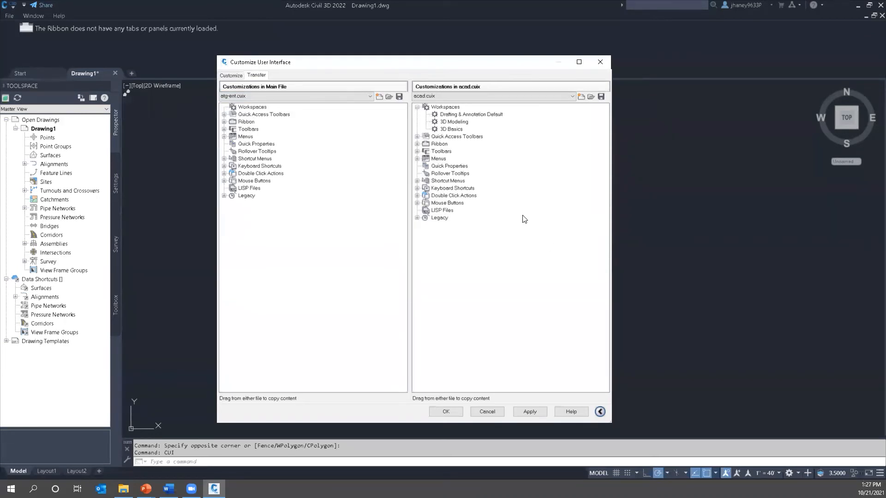
- Copy the Drafting & Annotation, 3D Modeling and 3D Basics workspaces from acad.cuix into atg-ent.cuix
{"action": "left_click", "coordinate": [468, 115]}
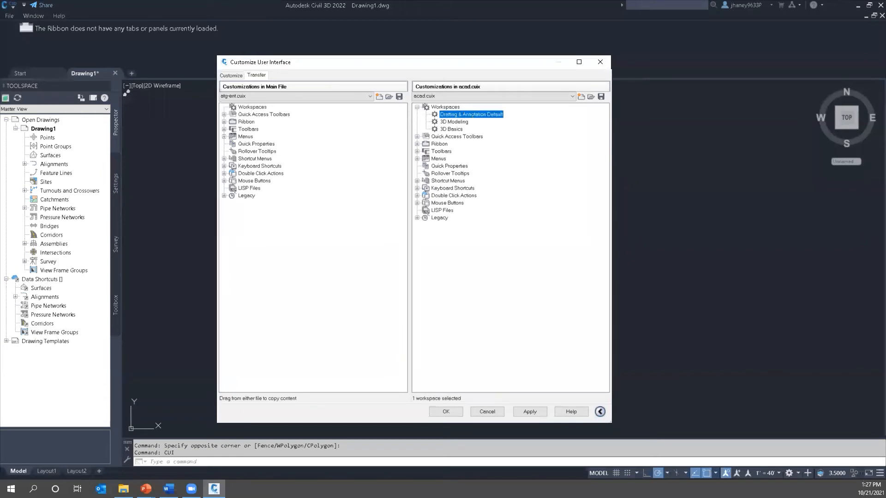
{"action": "mouse_move", "coordinate": [448, 115]}
{"action": "left_mouse_down"}
{"action": "mouse_move", "coordinate": [265, 112]}
{"action": "mouse_move", "coordinate": [304, 125]}
{"action": "mouse_move", "coordinate": [245, 106]}
{"action": "mouse_move", "coordinate": [261, 118]}
{"action": "left_mouse_up"}
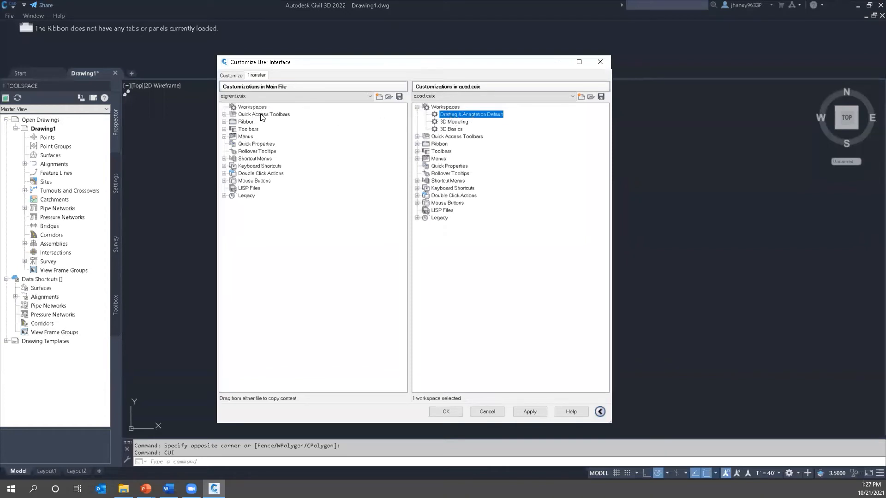
{"action": "left_click", "coordinate": [447, 121]}
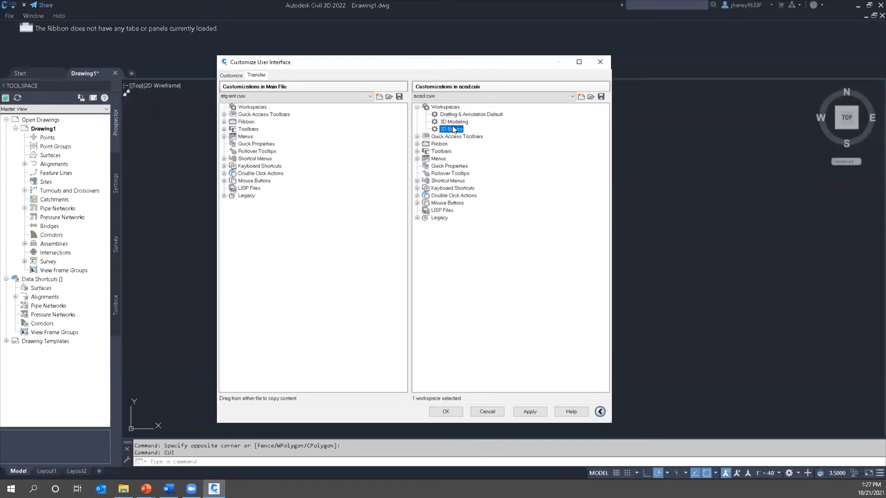
{"action": "left_click_drag", "start_coordinate": [448, 119], "coordinate": [253, 119]}
{"action": "left_click_drag", "start_coordinate": [455, 114], "coordinate": [256, 116]}
{"action": "left_click_drag", "start_coordinate": [447, 130], "coordinate": [290, 127]}
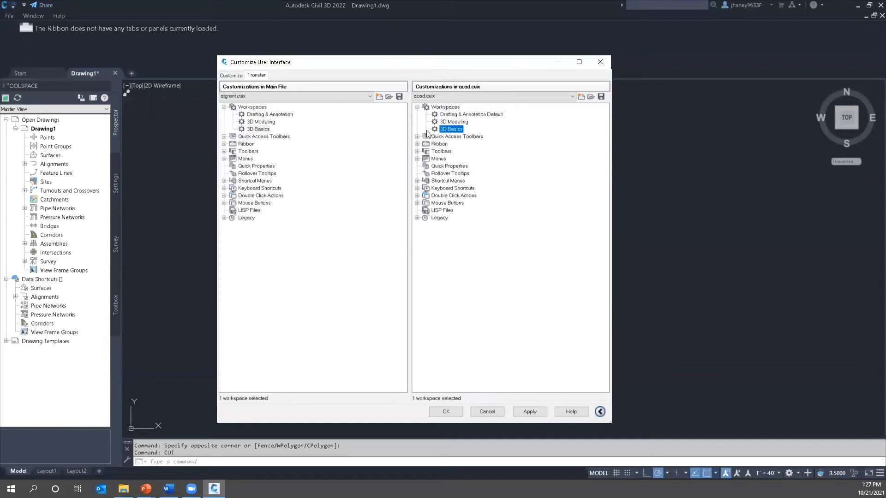
- Examine the File menu entries under Menus in atg-ent.cuix, then collapse the Menus branch
{"action": "left_click", "coordinate": [224, 158]}
{"action": "left_click", "coordinate": [233, 166]}
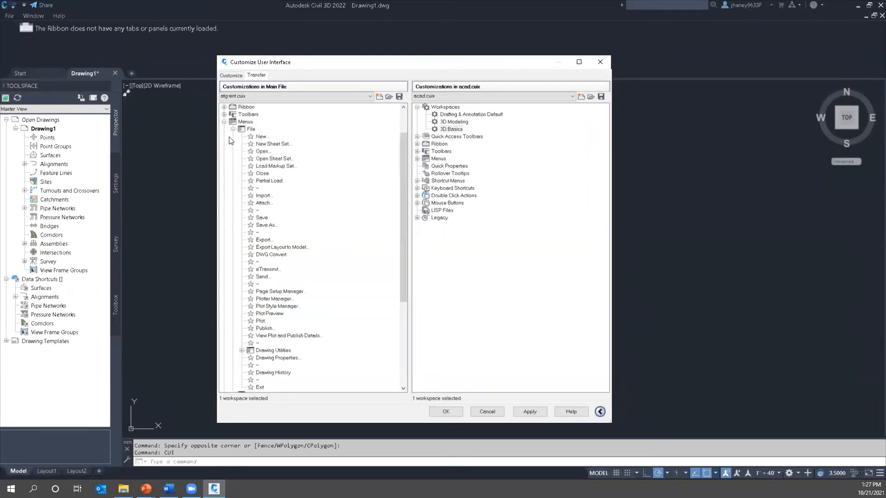
{"action": "left_click", "coordinate": [224, 124]}
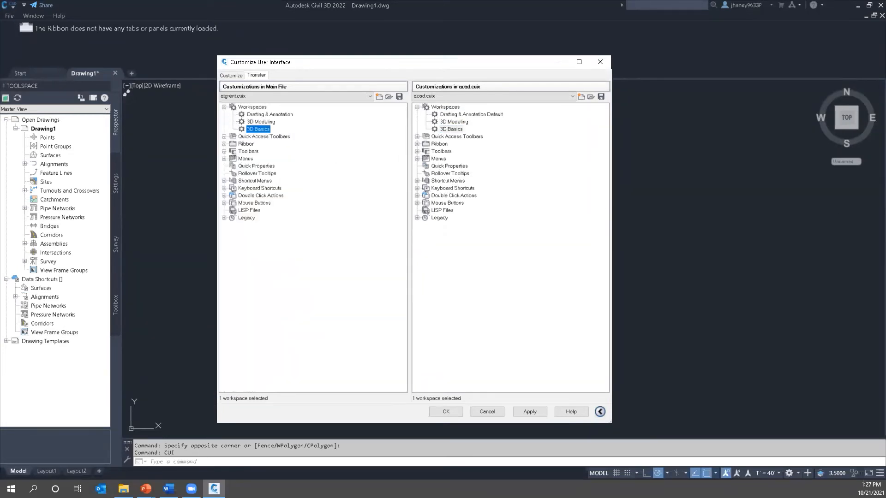
- Apply the transferred workspaces and close the Customize User Interface dialog
{"action": "key", "text": "alt+Tab"}
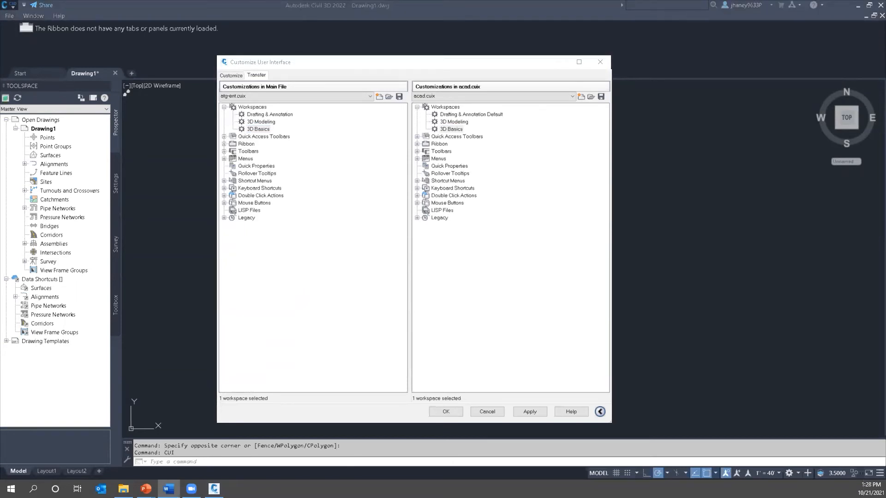
{"action": "left_click", "coordinate": [523, 411]}
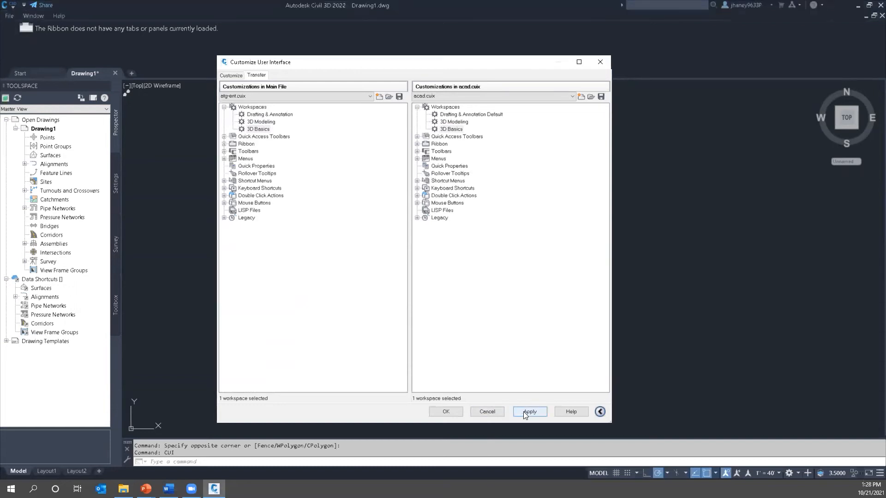
{"action": "left_click", "coordinate": [446, 412]}
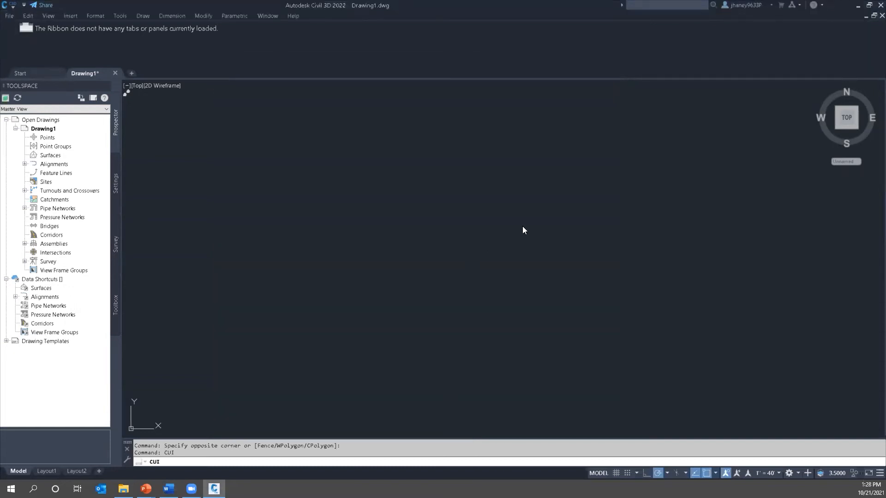
{"action": "left_click", "coordinate": [343, 180]}
{"action": "left_click", "coordinate": [218, 243]}
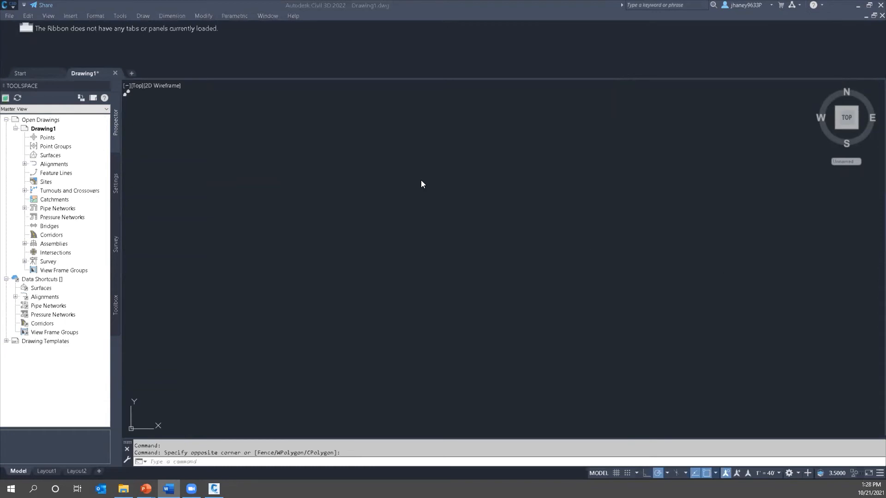
- Switch the current workspace to Drafting & Annotation
{"action": "left_click", "coordinate": [400, 184]}
{"action": "left_click", "coordinate": [284, 208]}
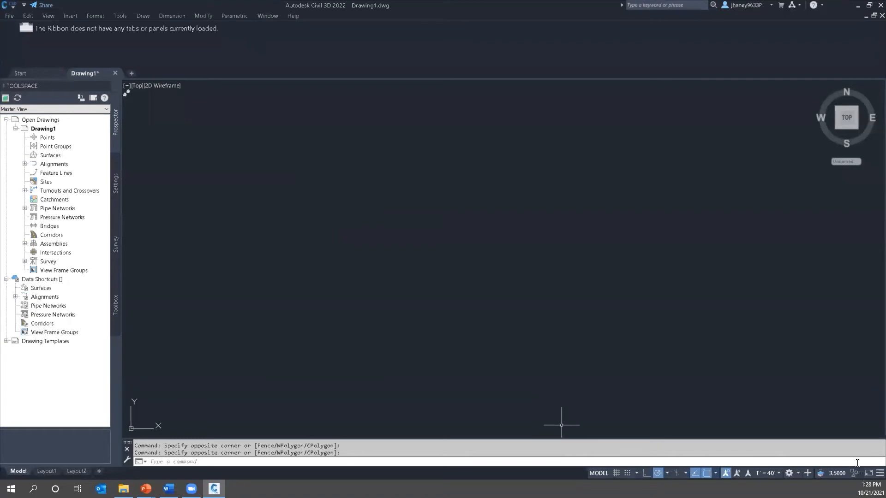
{"action": "left_click", "coordinate": [796, 473]}
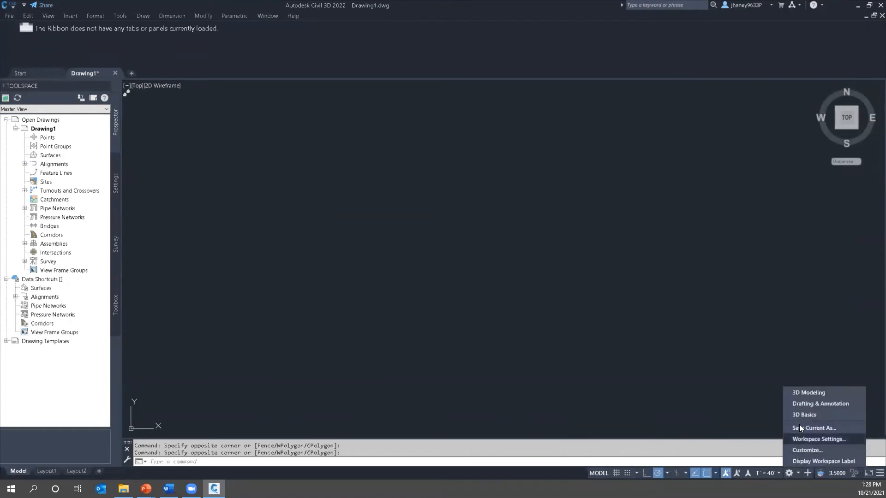
{"action": "left_click", "coordinate": [811, 403]}
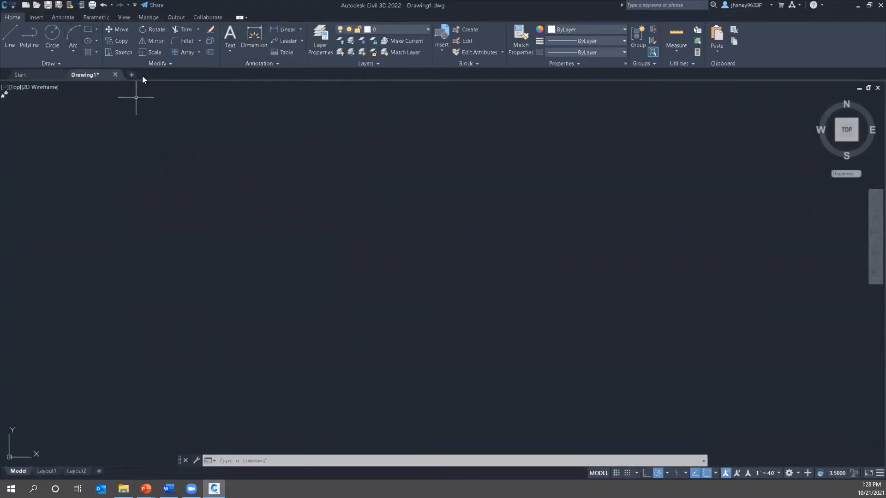
- Test the 3D Basics and 3D Modeling workspaces and return to Drafting & Annotation
{"action": "left_click", "coordinate": [795, 473]}
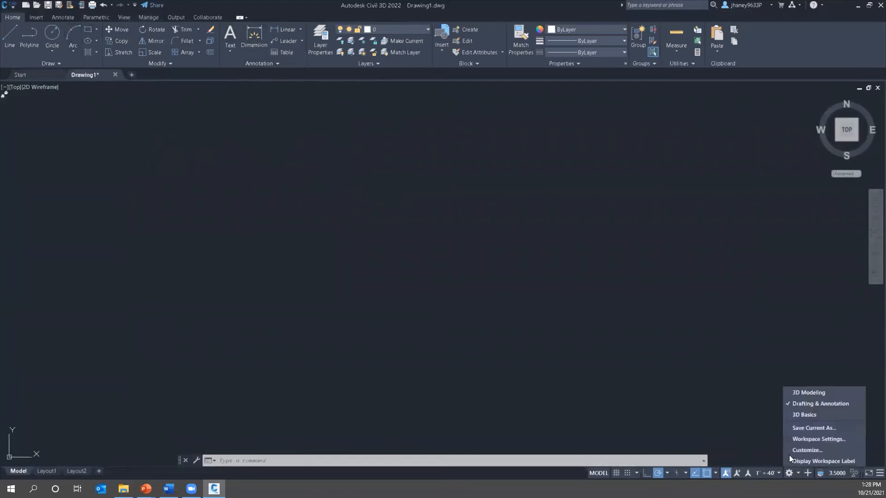
{"action": "left_click", "coordinate": [800, 415]}
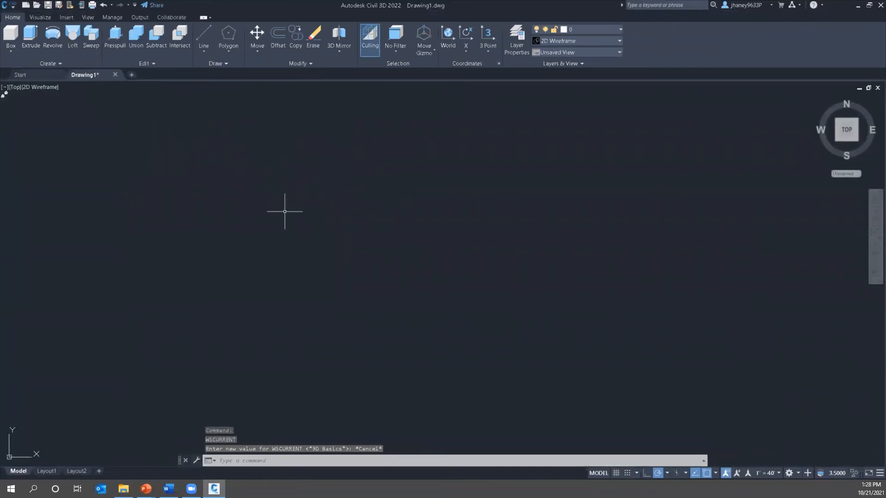
{"action": "left_click", "coordinate": [796, 472]}
{"action": "left_click", "coordinate": [808, 393]}
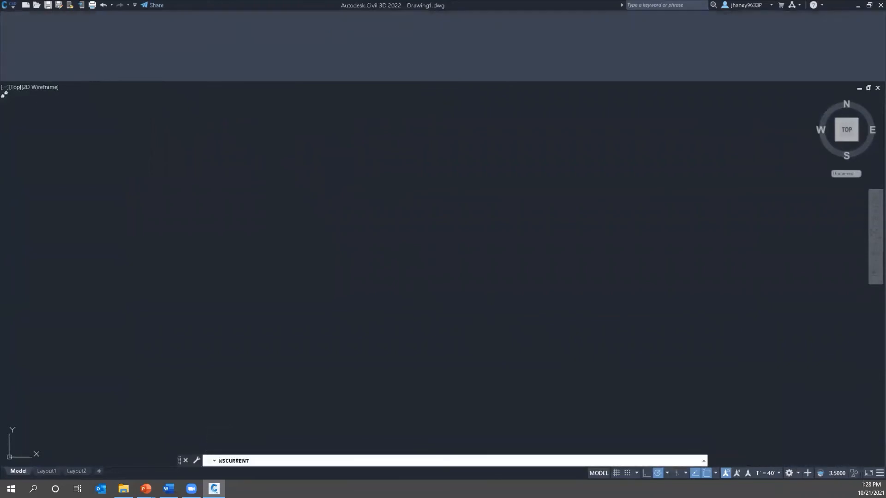
{"action": "left_click", "coordinate": [795, 472]}
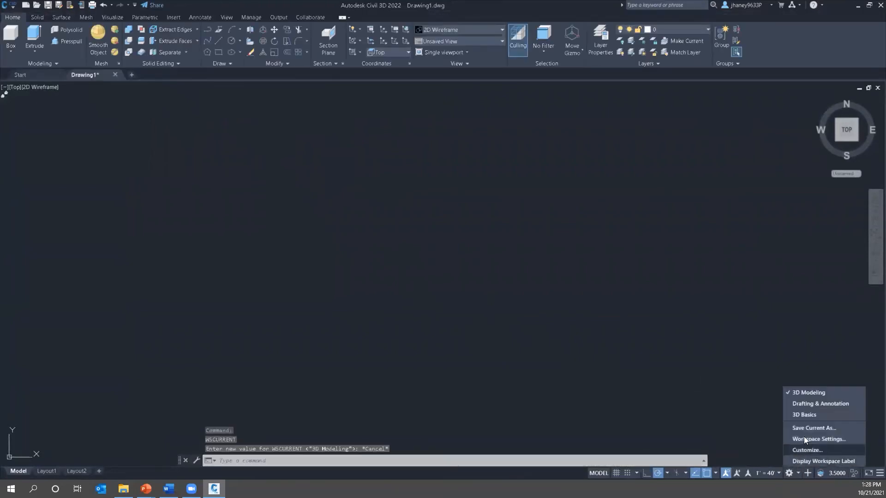
{"action": "left_click", "coordinate": [809, 404]}
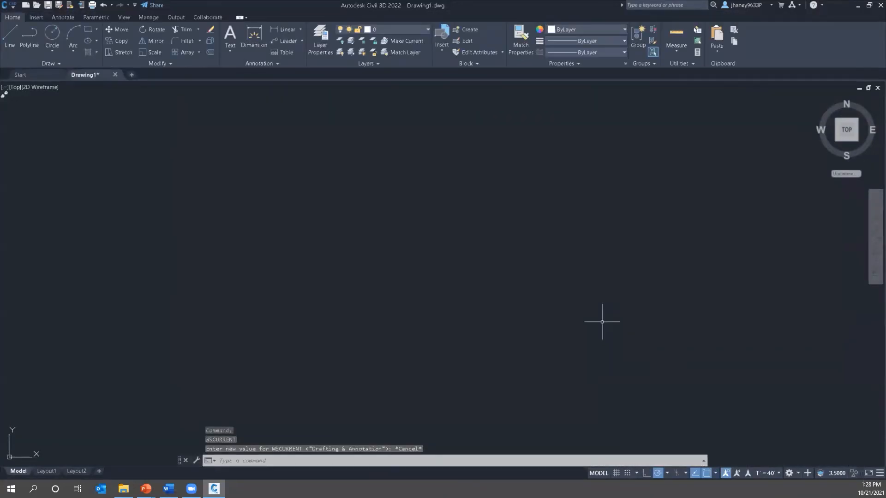
{"action": "left_click", "coordinate": [472, 185]}
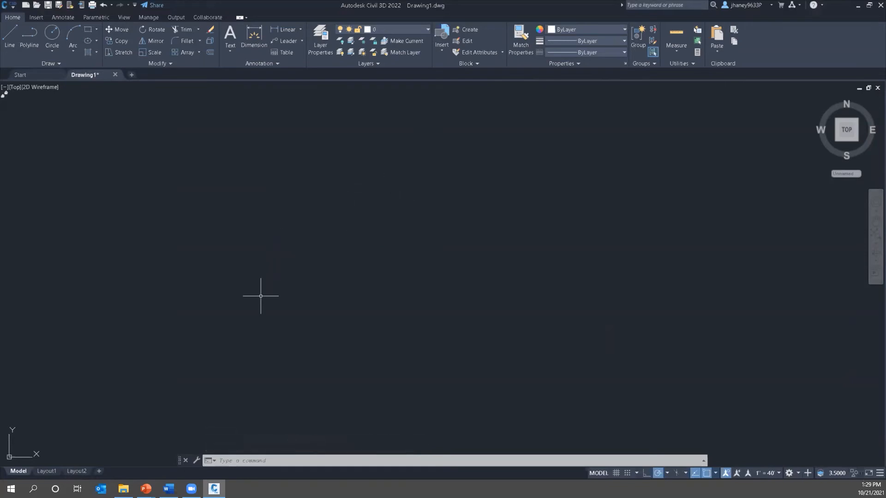
- Open the Options dialog and expand the main and enterprise customization file entries under Customization Files
{"action": "type", "text": "opt"}
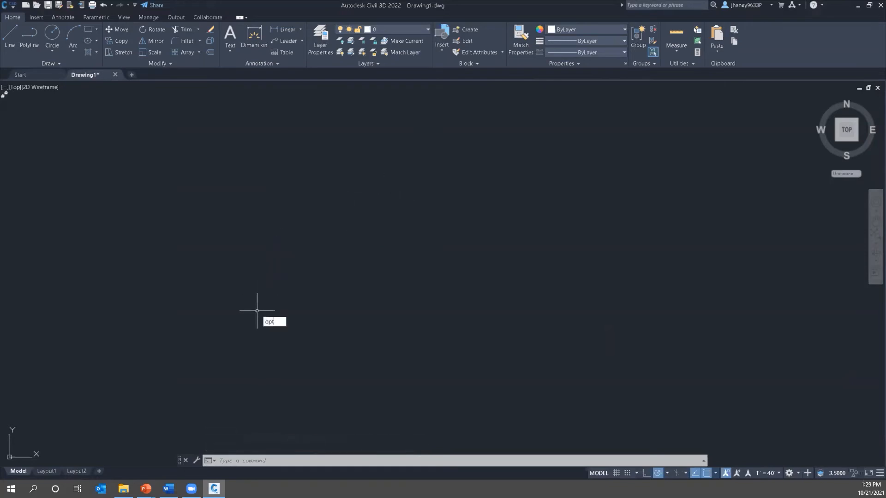
{"action": "key", "text": "Return"}
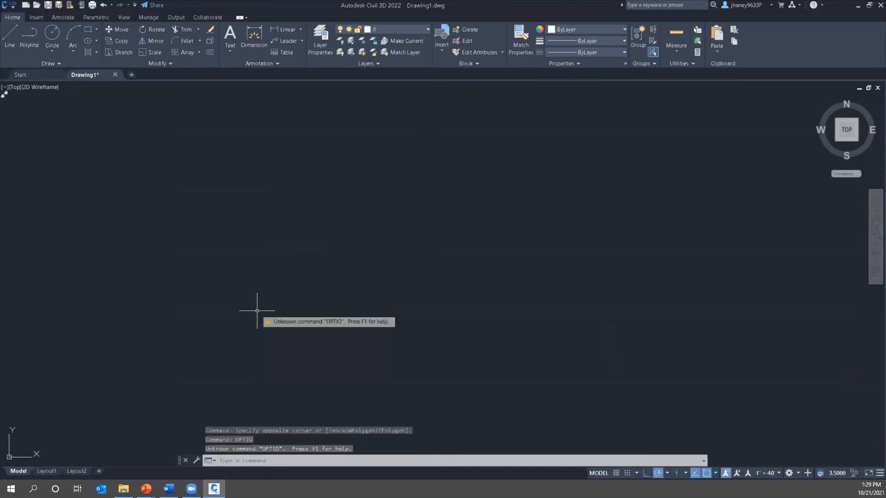
{"action": "key", "text": "Escape"}
{"action": "key", "text": "Escape"}
{"action": "type", "text": "options"}
{"action": "key", "text": "Return"}
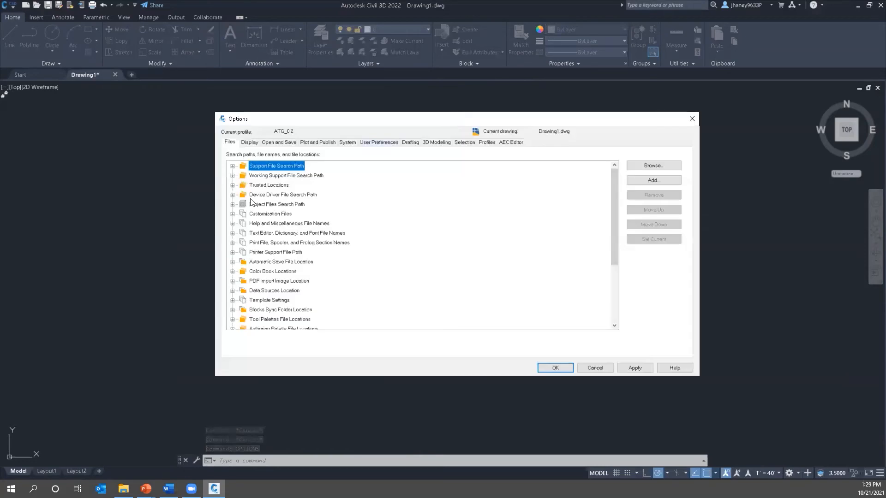
{"action": "left_click", "coordinate": [233, 213]}
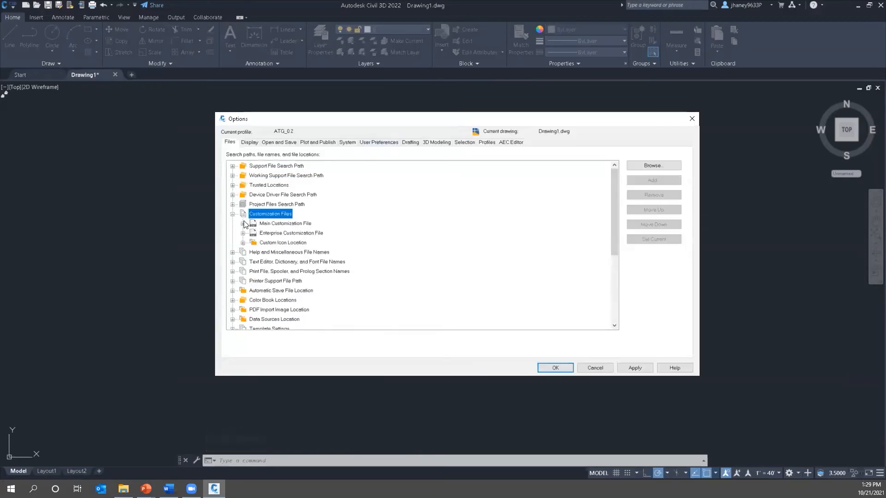
{"action": "left_click", "coordinate": [243, 224]}
{"action": "left_click", "coordinate": [242, 243]}
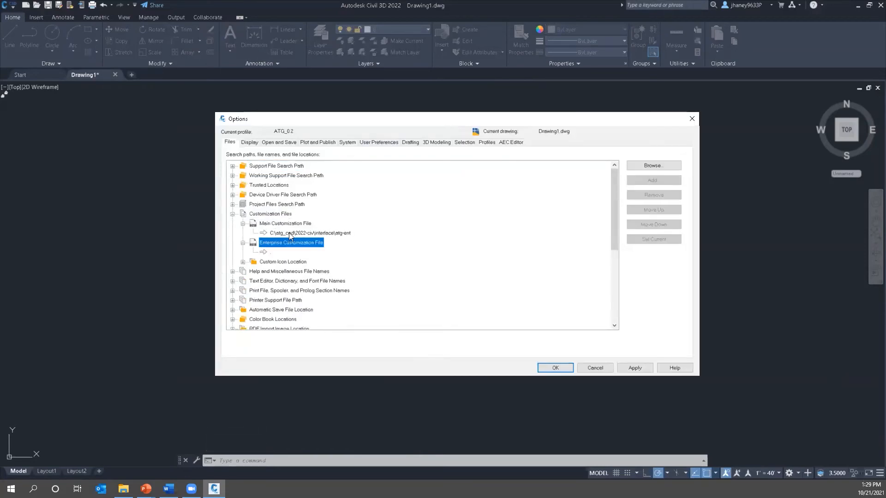
{"action": "left_click", "coordinate": [302, 233]}
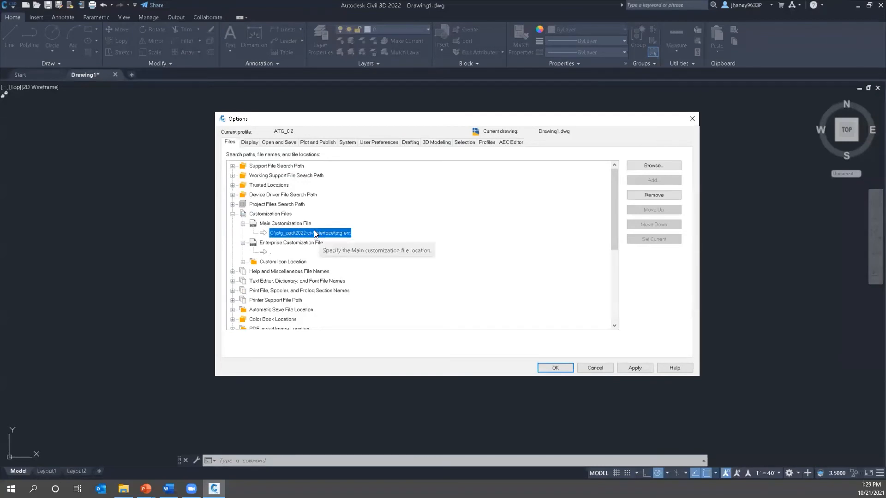
{"action": "left_click", "coordinate": [313, 233]}
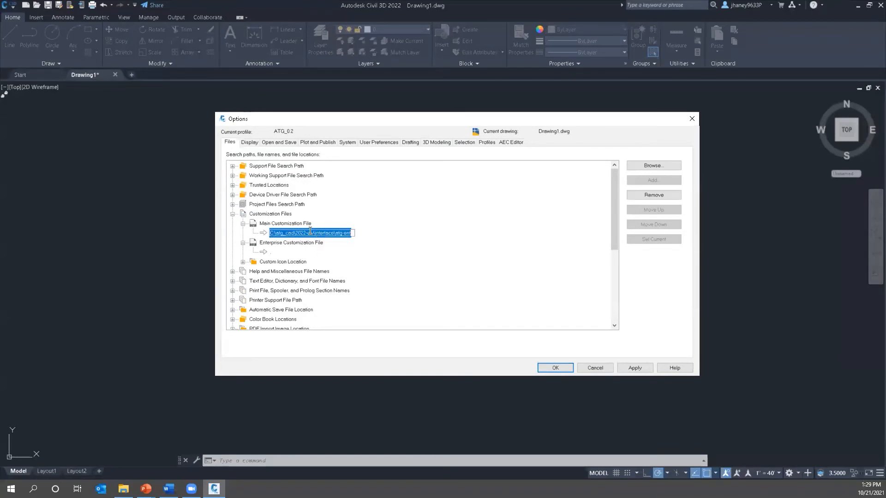
{"action": "right_click", "coordinate": [310, 231]}
{"action": "left_click", "coordinate": [336, 253]}
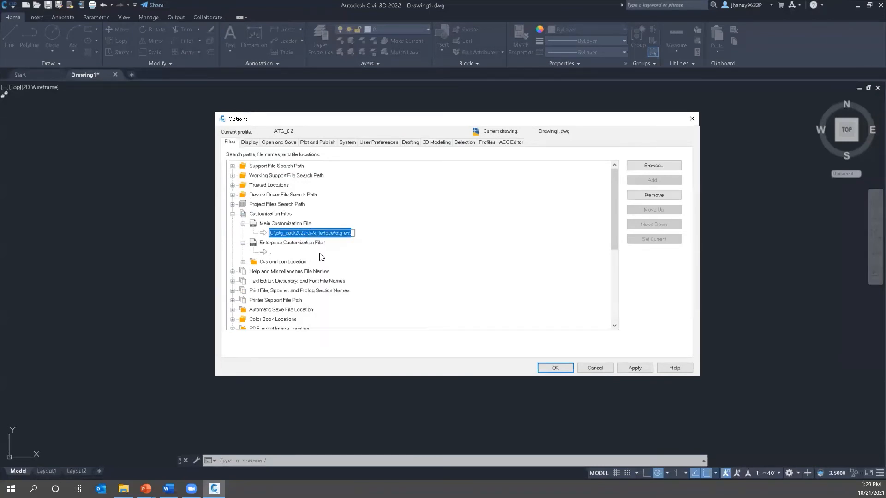
{"action": "left_click", "coordinate": [271, 253]}
{"action": "double_click", "coordinate": [270, 252]}
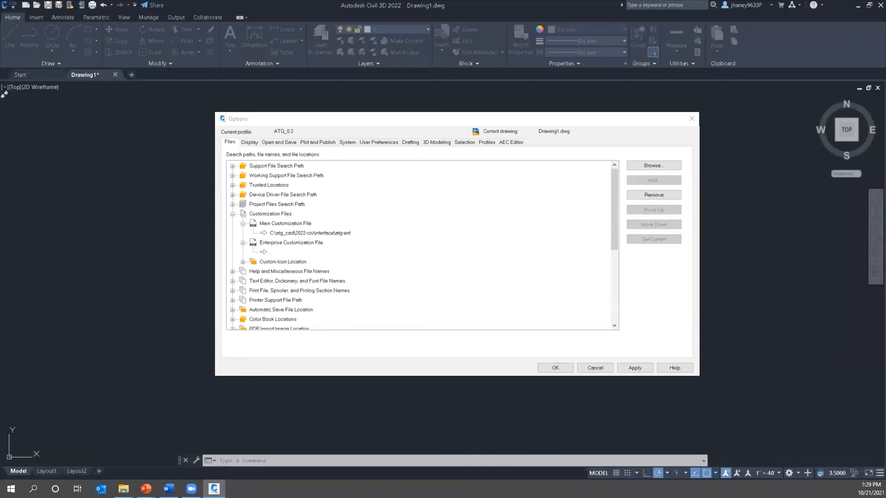
{"action": "left_click", "coordinate": [775, 134]}
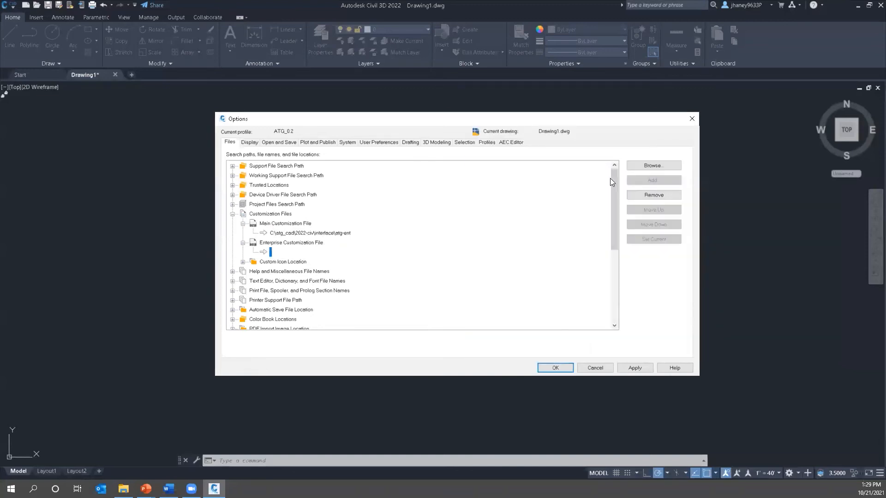
- Set the main customization file to ATG-User.cuix from the Interface folder
{"action": "left_click", "coordinate": [294, 235]}
{"action": "left_click", "coordinate": [291, 250]}
{"action": "double_click", "coordinate": [300, 234]}
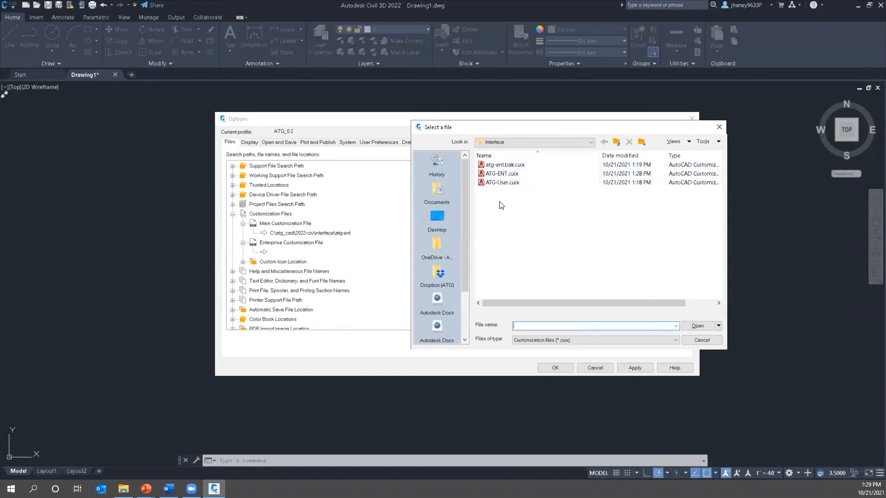
{"action": "left_click", "coordinate": [504, 184]}
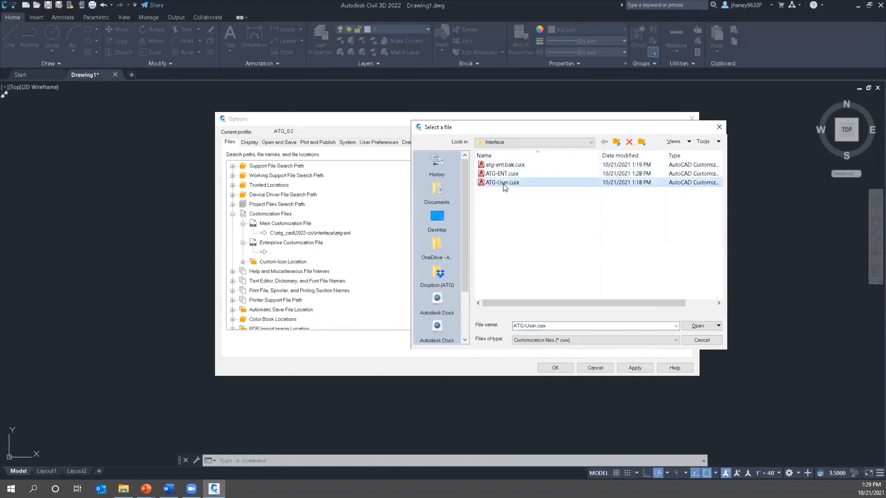
{"action": "left_click", "coordinate": [696, 326]}
- Set the enterprise customization file to ATG-ENT.cuix from the Interface folder
{"action": "left_click", "coordinate": [275, 252]}
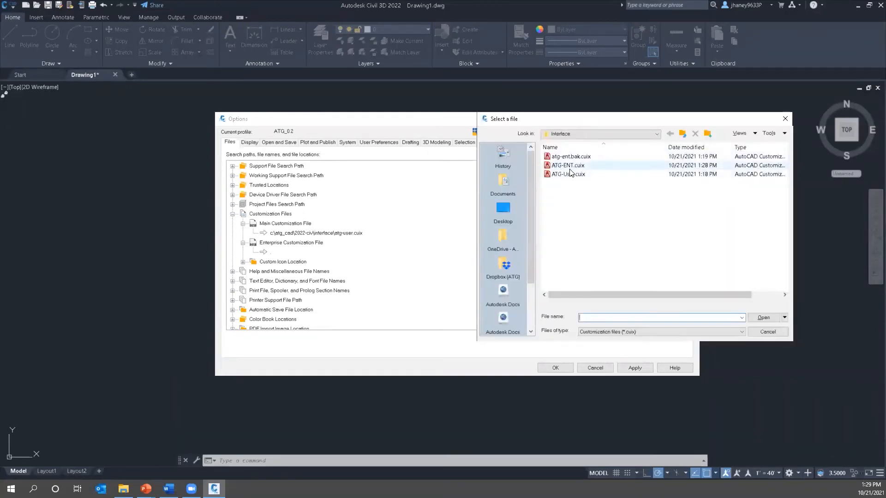
{"action": "left_click", "coordinate": [570, 169]}
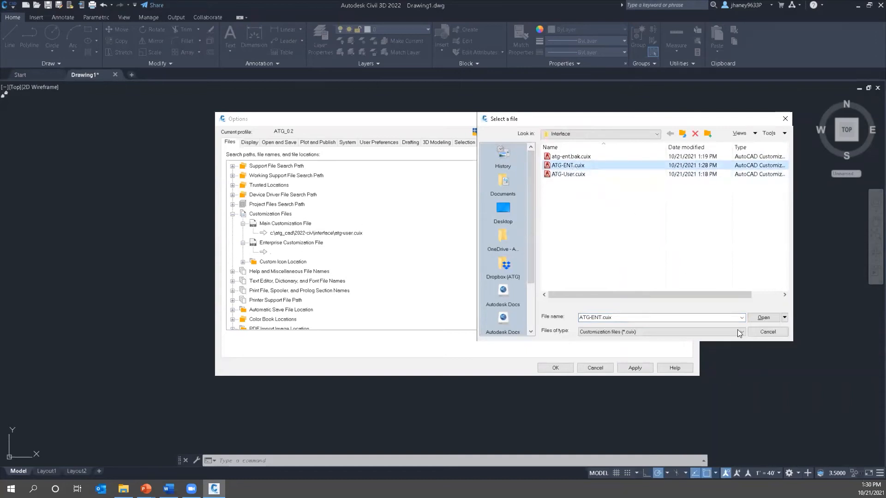
{"action": "left_click", "coordinate": [763, 317]}
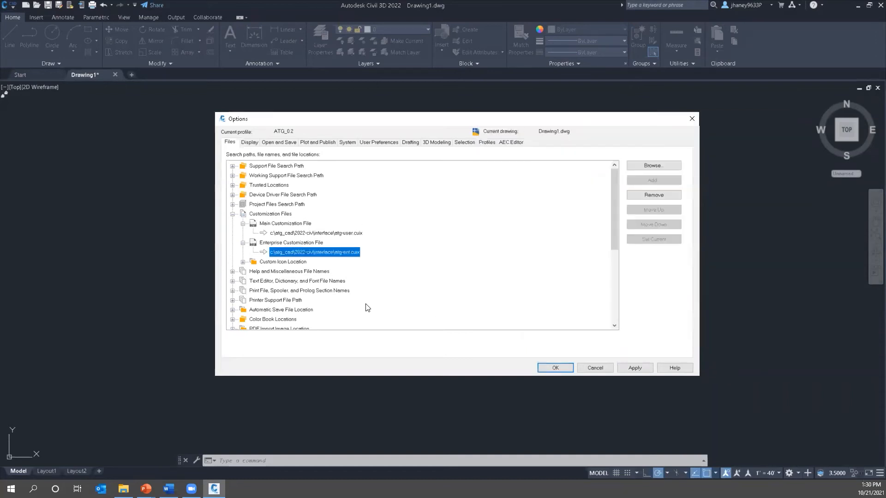
- Check both customization file paths, apply the changes and close the Options dialog
{"action": "left_click", "coordinate": [352, 233]}
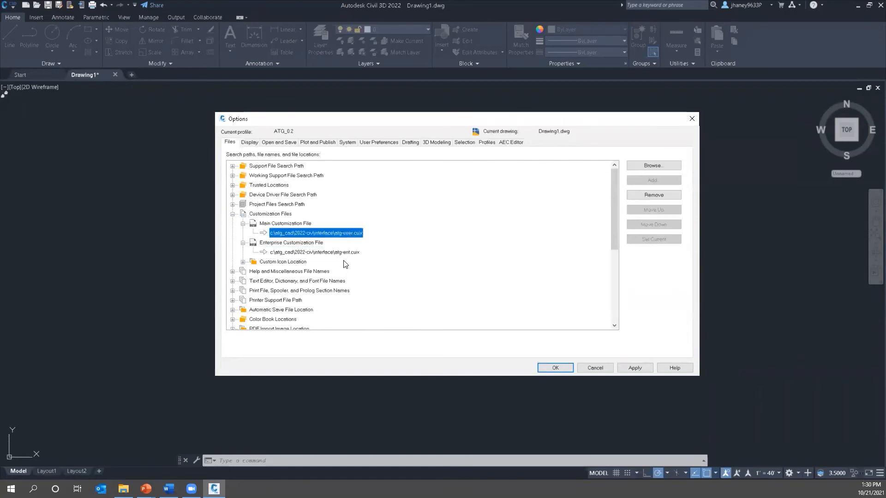
{"action": "left_click", "coordinate": [341, 253]}
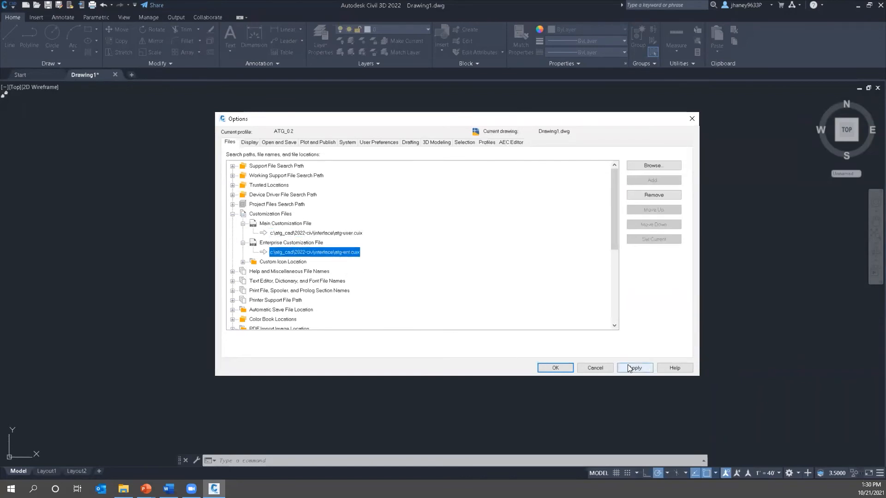
{"action": "left_click", "coordinate": [642, 368]}
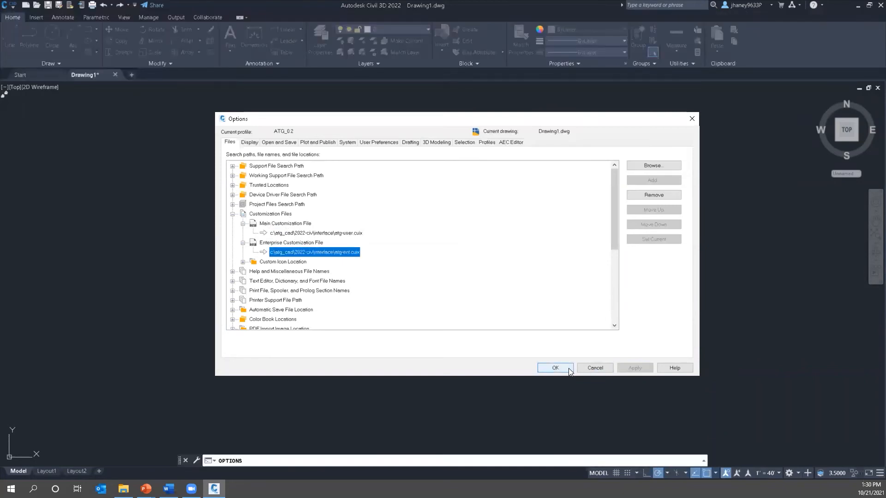
{"action": "left_click", "coordinate": [556, 368]}
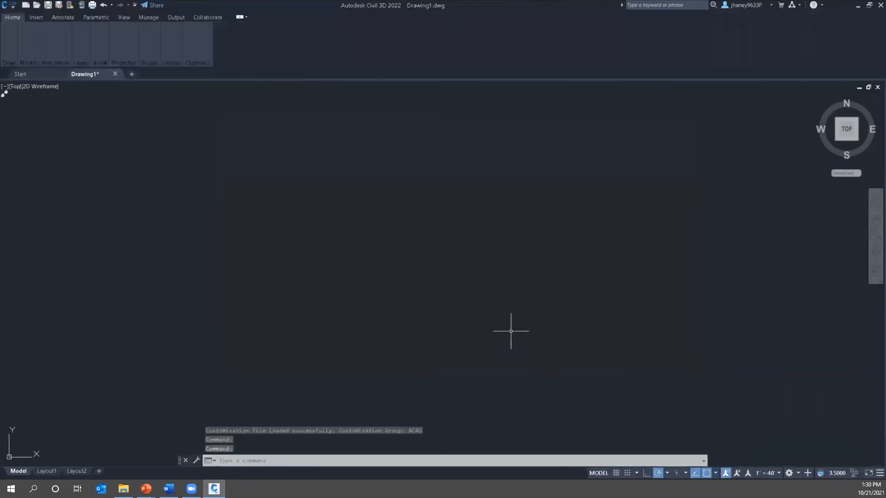
{"action": "mouse_move", "coordinate": [431, 151]}
{"action": "left_mouse_down"}
{"action": "mouse_move", "coordinate": [316, 202]}
{"action": "mouse_move", "coordinate": [335, 188]}
{"action": "left_mouse_up"}
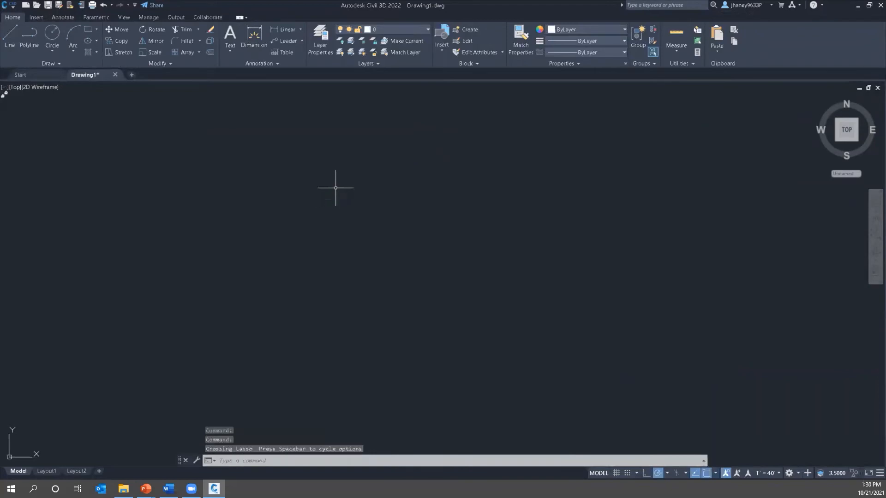
- Switch the current workspace to 3D Modeling
{"action": "left_click", "coordinate": [798, 473]}
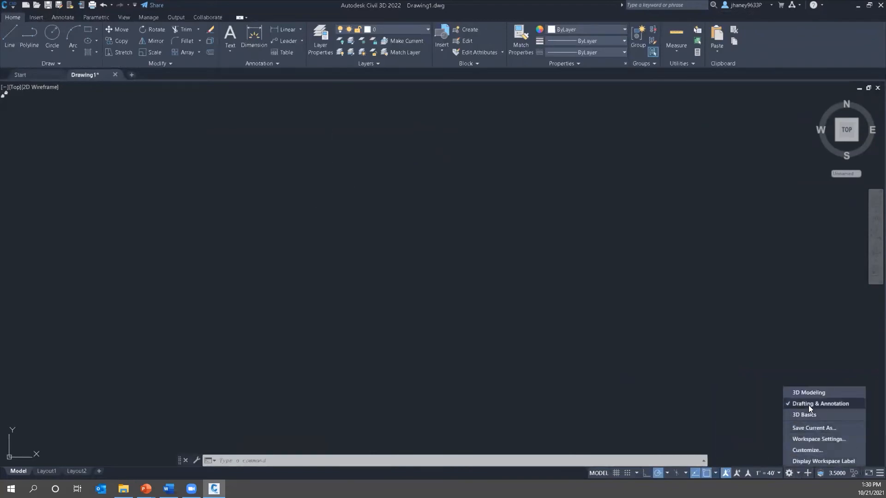
{"action": "left_click", "coordinate": [814, 393]}
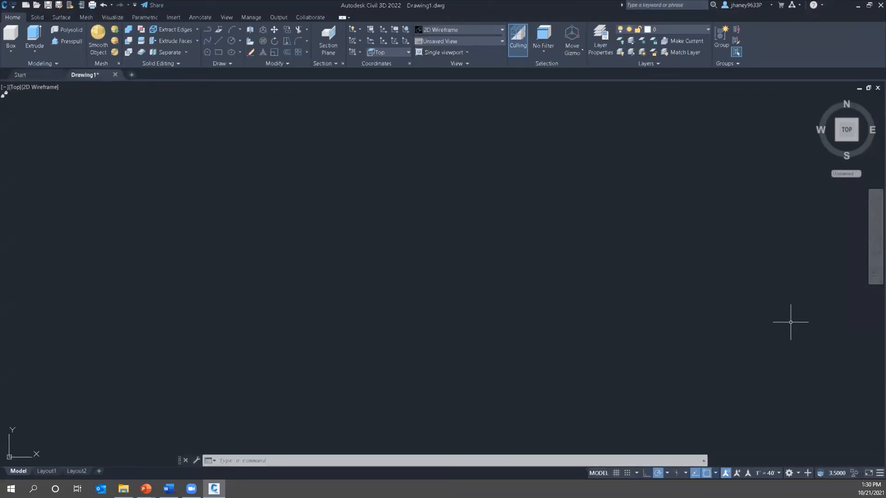
{"action": "key", "text": "alt+Tab"}
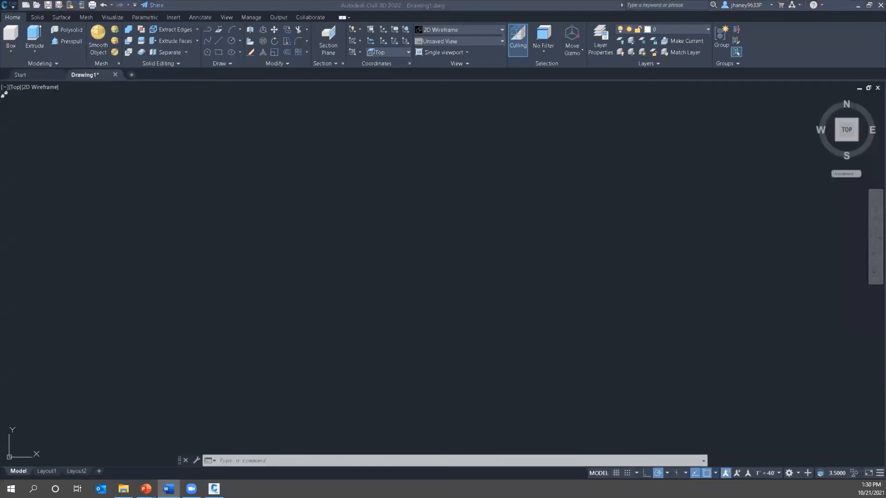
{"action": "left_click", "coordinate": [418, 264]}
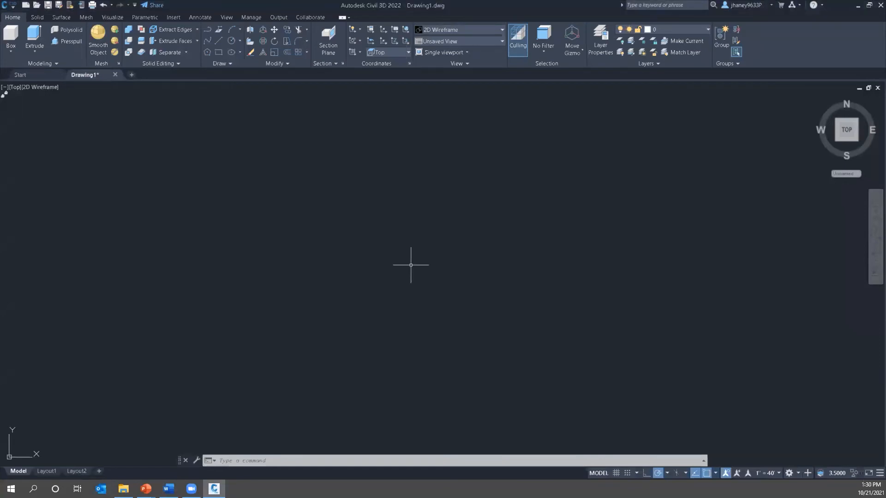
- Open the Options dialog and check the main and enterprise customization file paths of the ATG_0.2 profile
{"action": "left_click", "coordinate": [463, 240]}
{"action": "right_click", "coordinate": [467, 226]}
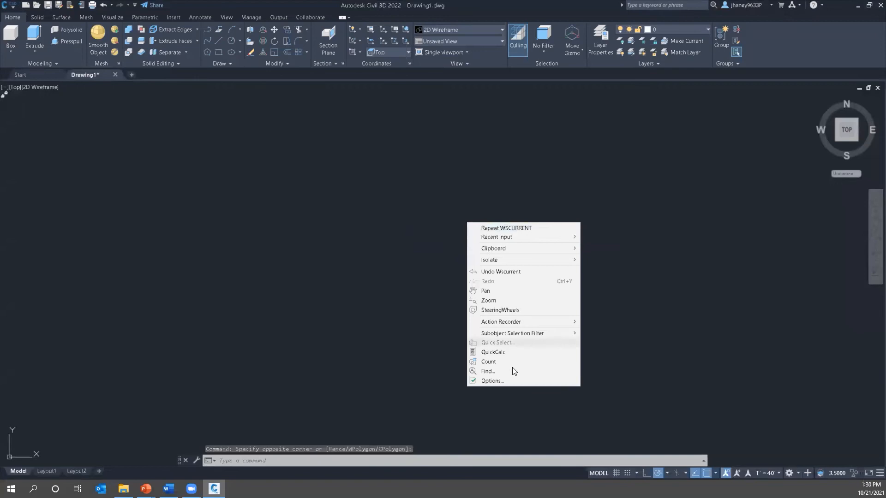
{"action": "left_click", "coordinate": [510, 380]}
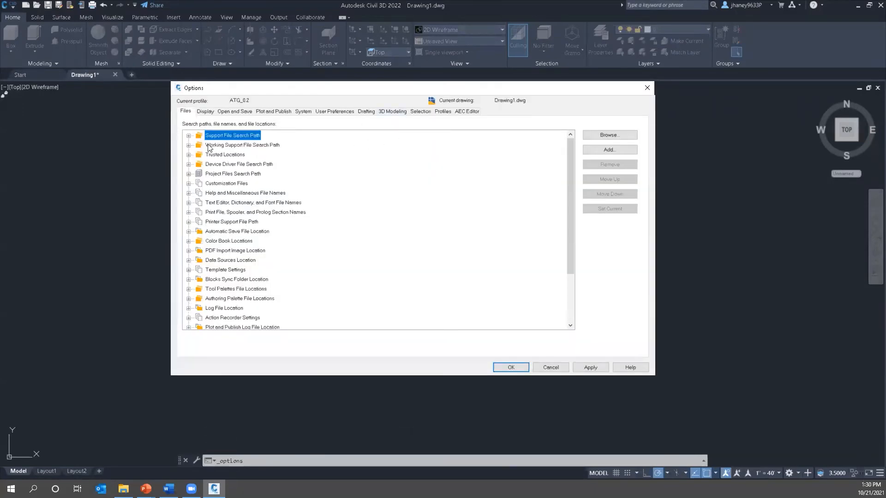
{"action": "left_click", "coordinate": [188, 183]}
{"action": "left_click", "coordinate": [199, 193]}
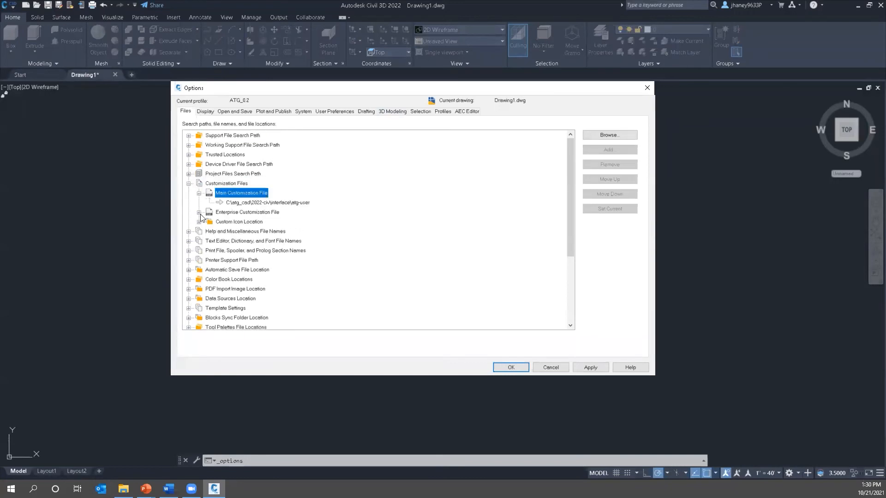
{"action": "left_click", "coordinate": [198, 212]}
- Set ATG_0.2 current, export it over ATG_0.2.arg in the 2022-CIV Profile folder, and apply and close the Options dialog
{"action": "left_click", "coordinate": [441, 112]}
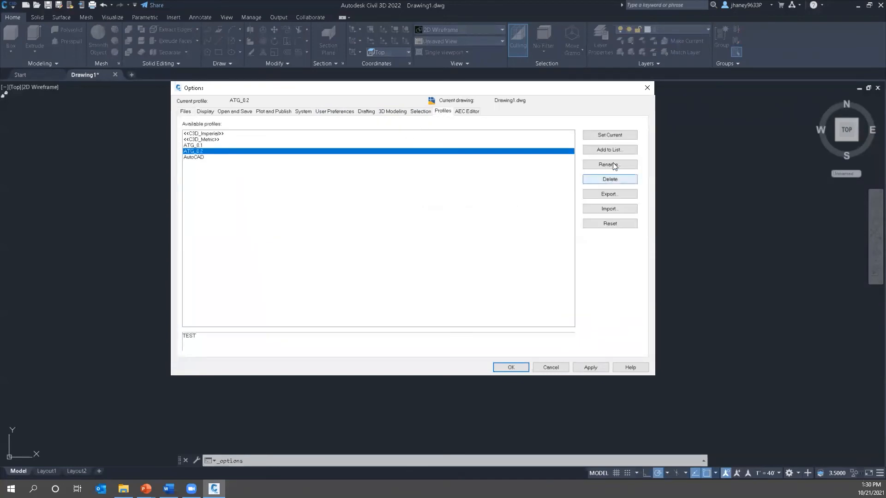
{"action": "left_click", "coordinate": [613, 136]}
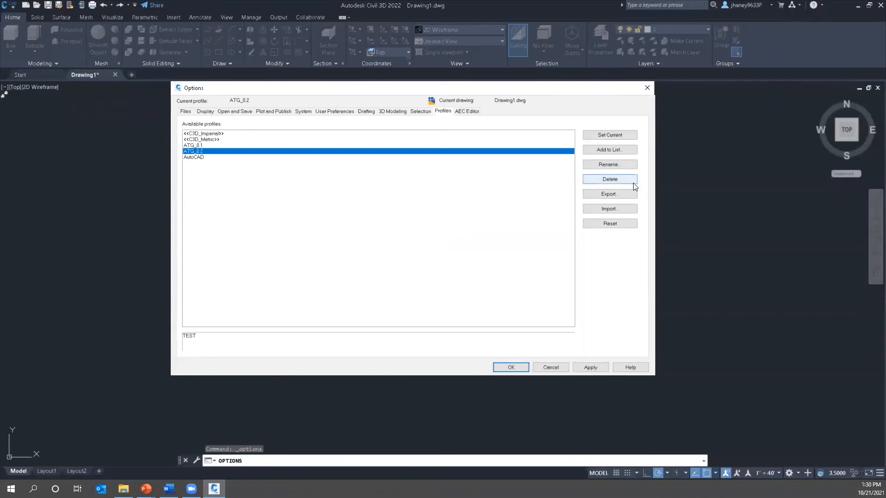
{"action": "left_click", "coordinate": [613, 196]}
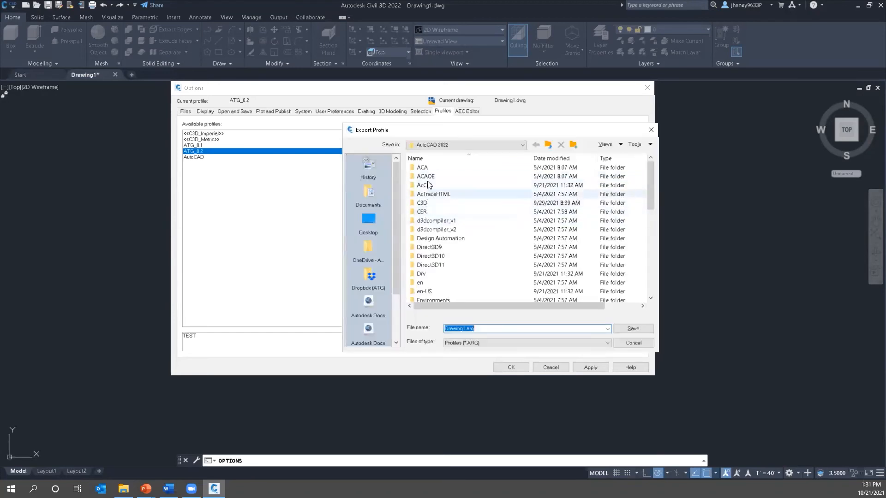
{"action": "left_click", "coordinate": [458, 145]}
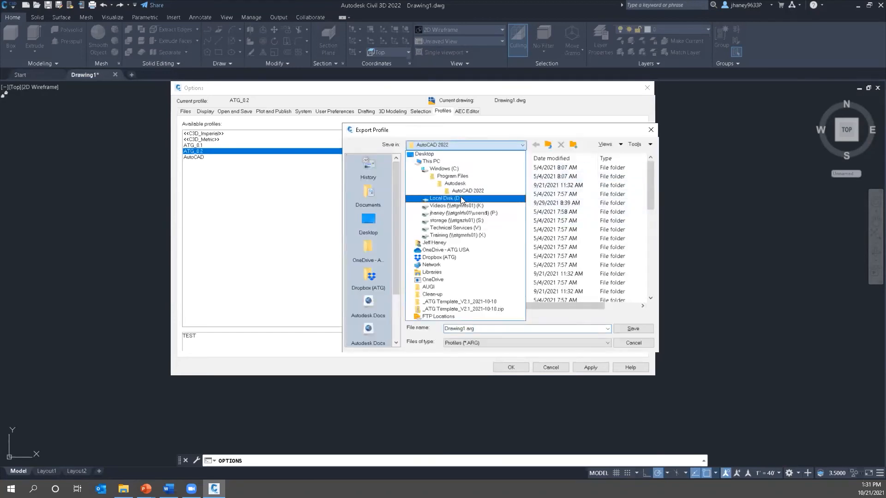
{"action": "left_click", "coordinate": [443, 169]}
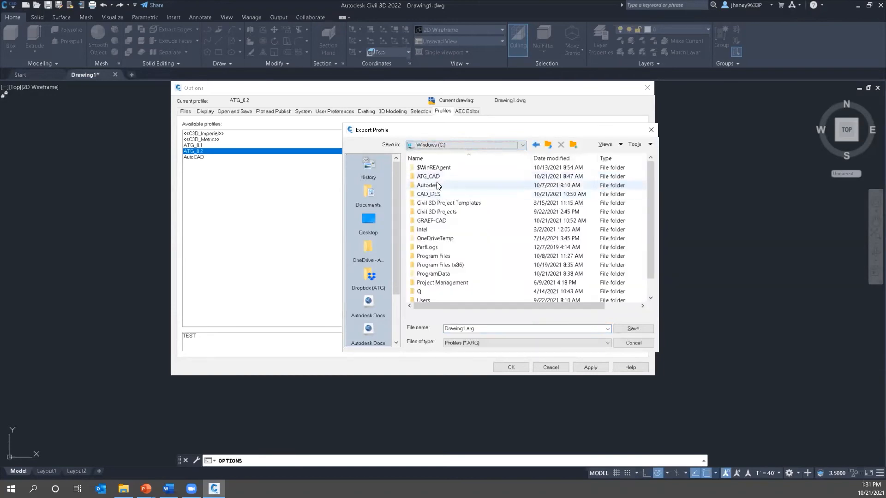
{"action": "double_click", "coordinate": [437, 179]}
{"action": "double_click", "coordinate": [429, 168]}
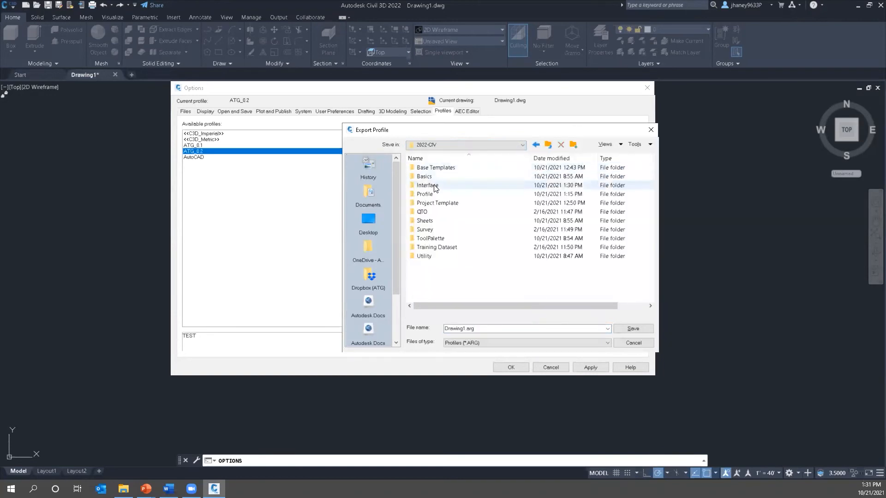
{"action": "double_click", "coordinate": [431, 195]}
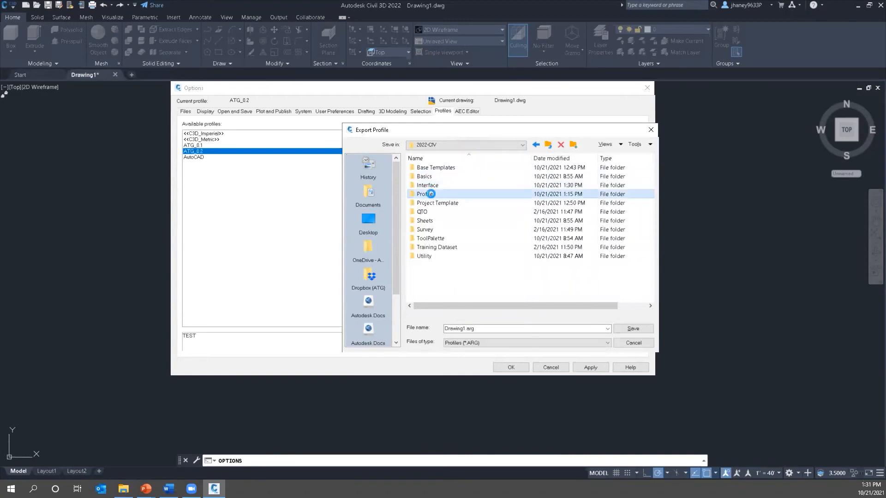
{"action": "left_click", "coordinate": [431, 177]}
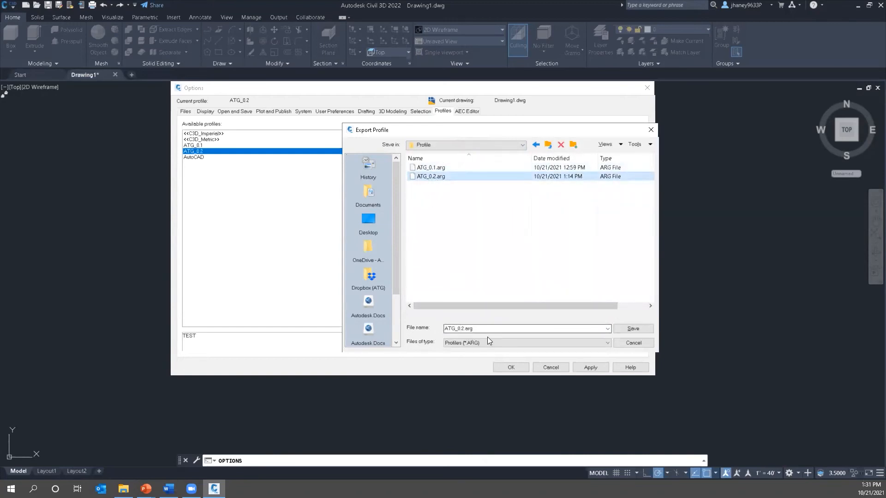
{"action": "left_click", "coordinate": [633, 329]}
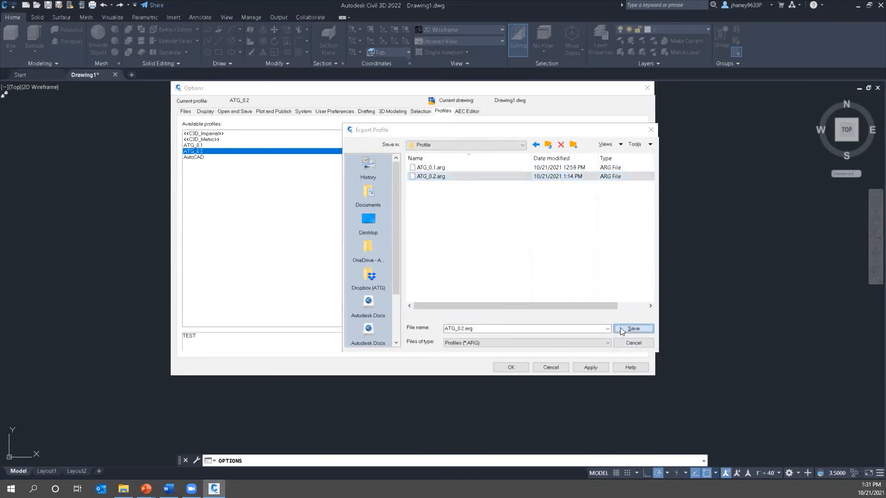
{"action": "left_click", "coordinate": [478, 264]}
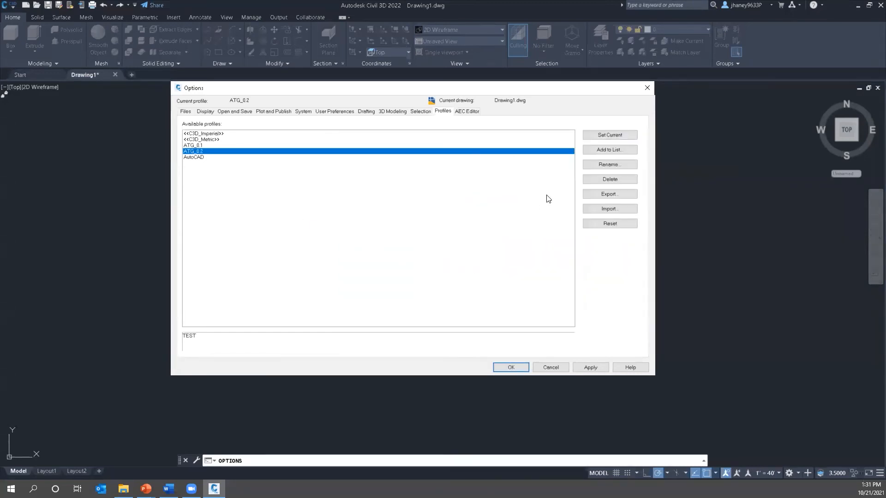
{"action": "left_click", "coordinate": [593, 365]}
{"action": "left_click", "coordinate": [512, 368]}
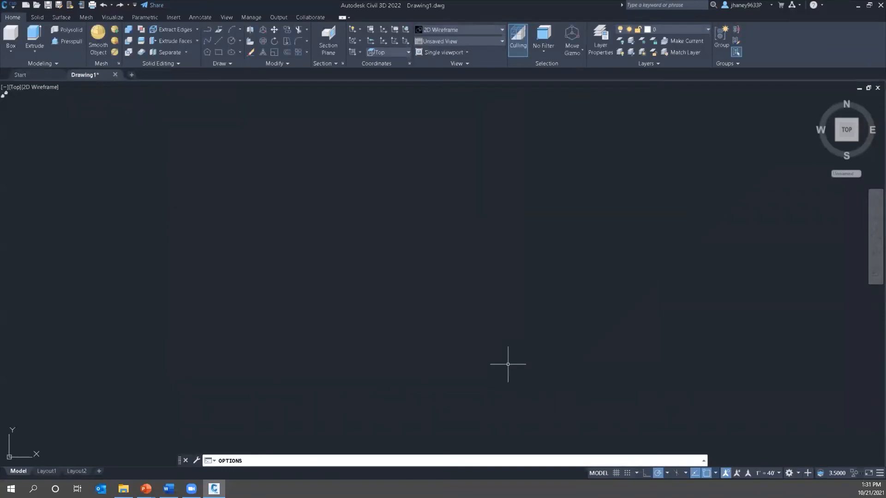
- Close Civil 3D without saving Drawing1 and relaunch it from the "Civil 3D 2022 - ATG - Copy" shortcut in the Profile folder
{"action": "left_click", "coordinate": [880, 6]}
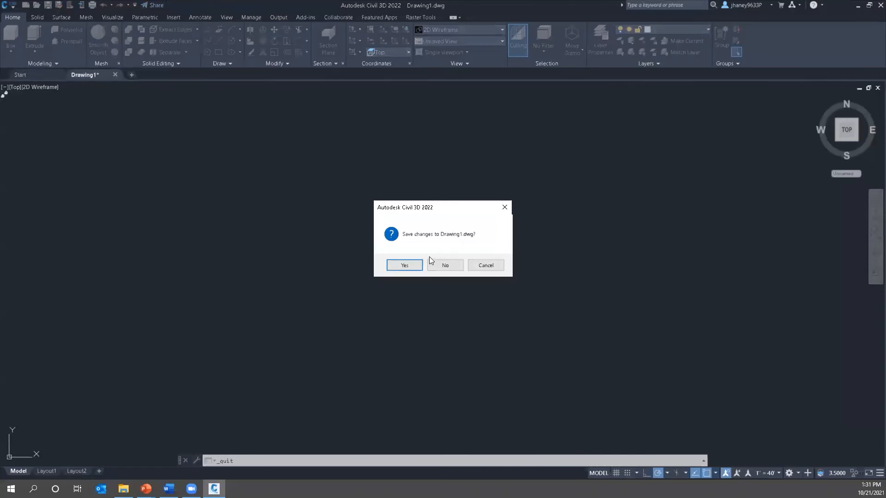
{"action": "left_click", "coordinate": [446, 266]}
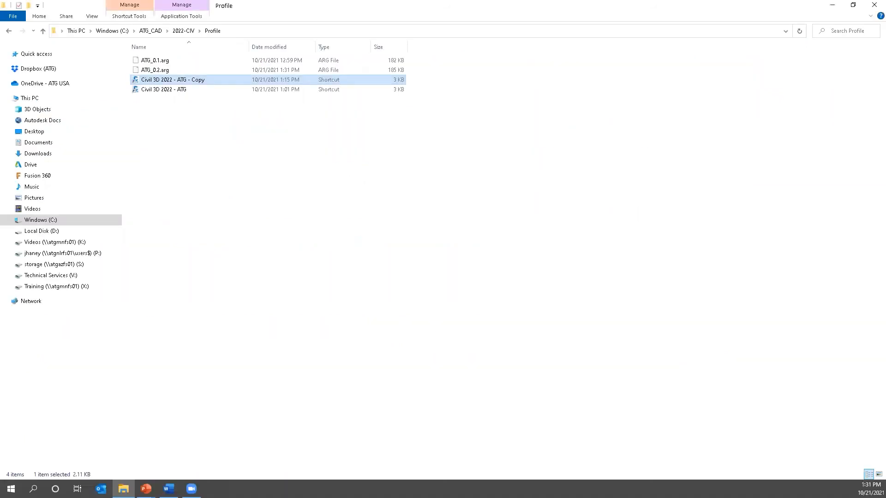
{"action": "double_click", "coordinate": [177, 80]}
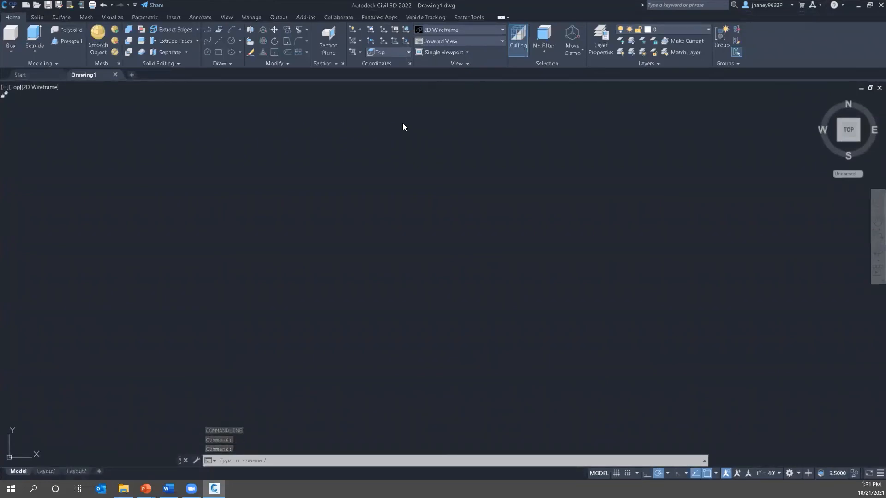
- Switch the current workspace to Drafting & Annotation
{"action": "left_click", "coordinate": [363, 110]}
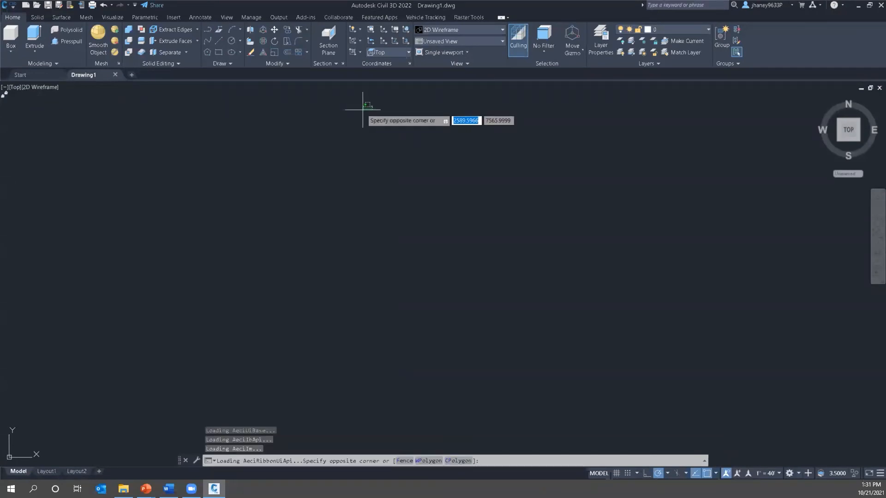
{"action": "left_click", "coordinate": [796, 475]}
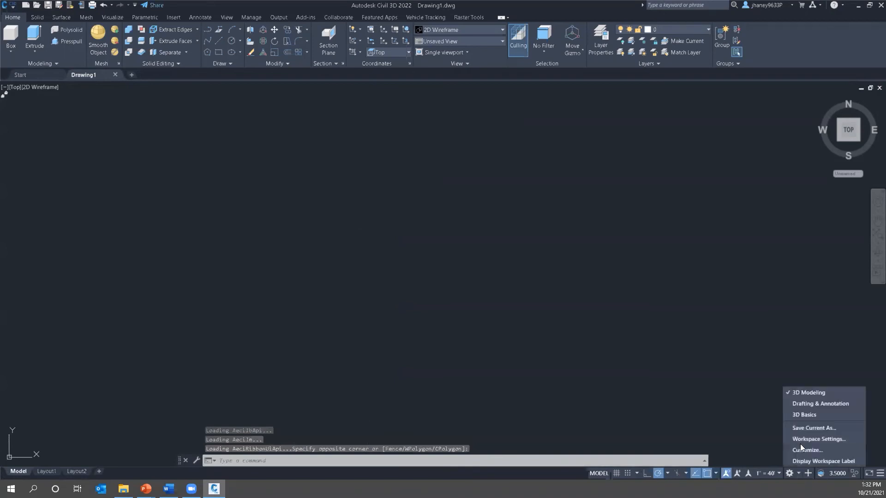
{"action": "left_click", "coordinate": [805, 400]}
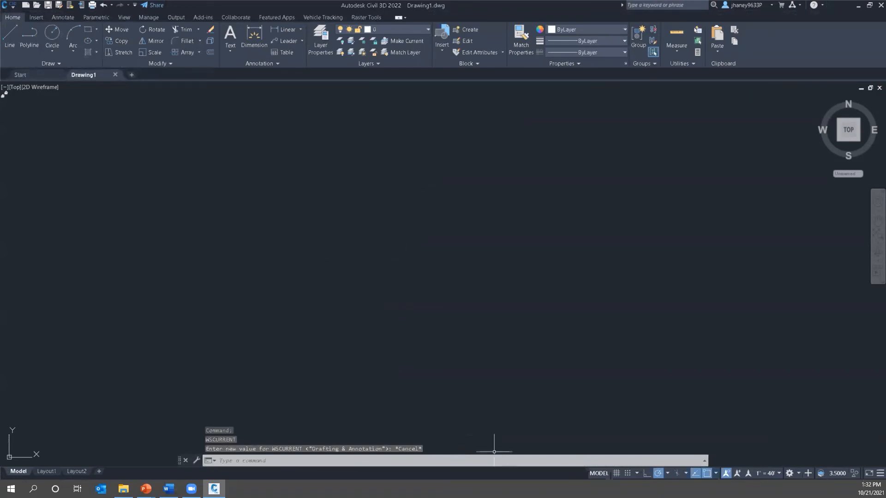
- Review the available workspaces in Workspace Settings and close the dialog without accepting changes
{"action": "left_click", "coordinate": [798, 473]}
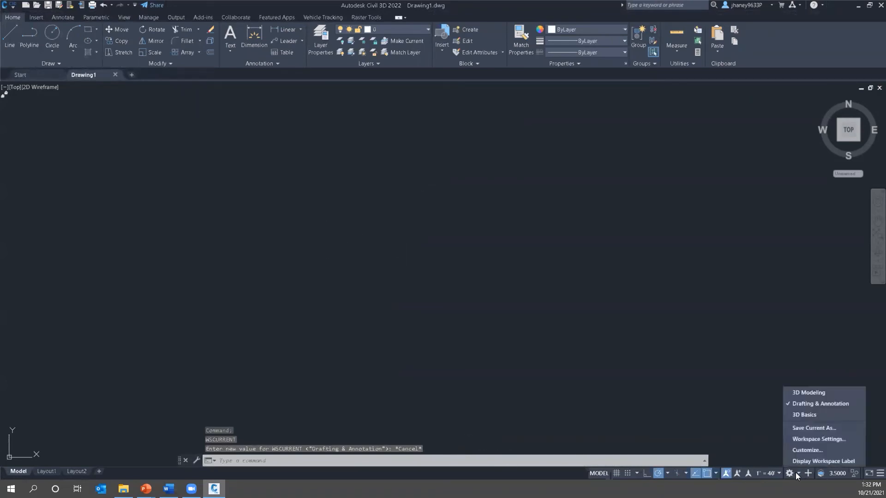
{"action": "left_click", "coordinate": [811, 440]}
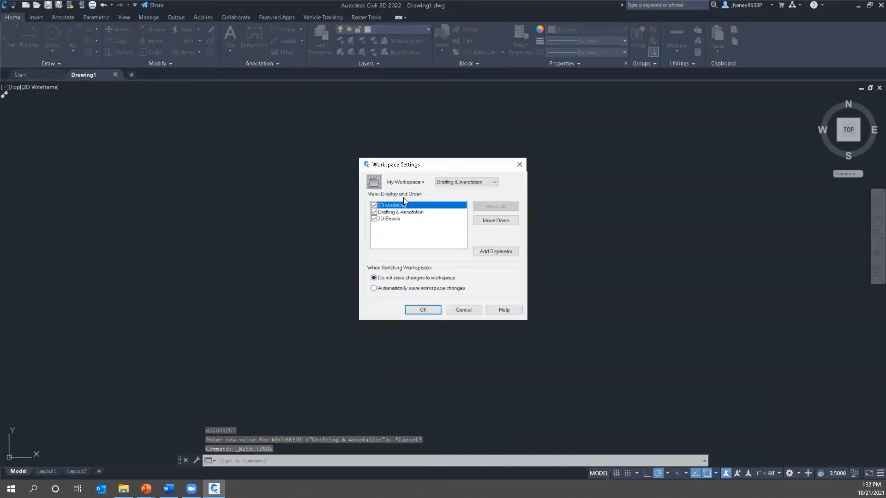
{"action": "left_click", "coordinate": [467, 184]}
{"action": "left_click", "coordinate": [455, 202]}
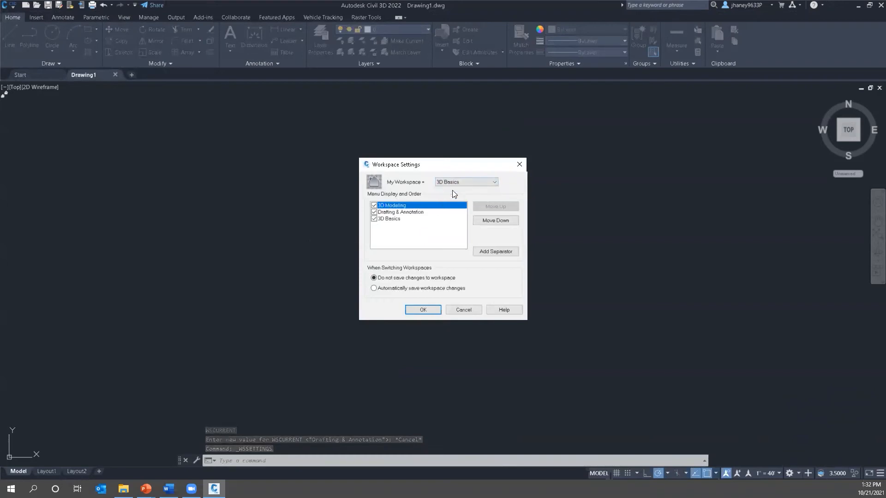
{"action": "left_click", "coordinate": [518, 165]}
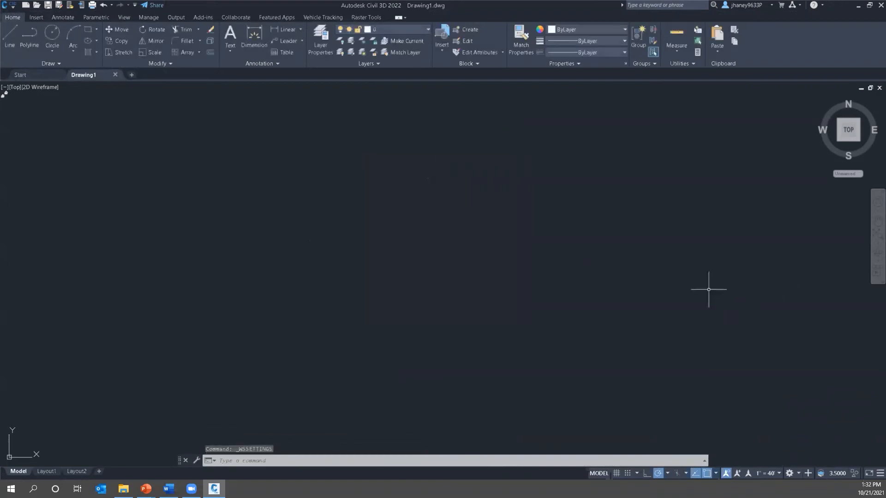
- Remove the enterprise and main customization file paths from the ATG_0.2 profile in the Options dialog
{"action": "key", "text": "alt+Tab"}
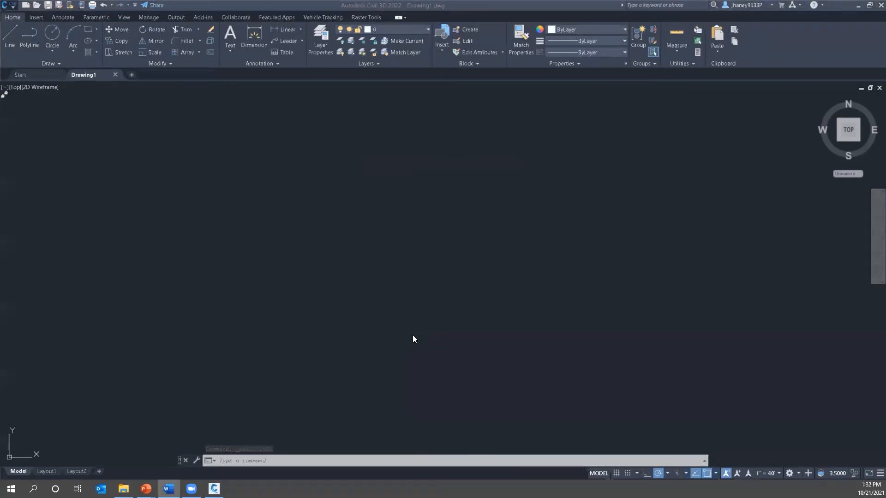
{"action": "right_click", "coordinate": [249, 194]}
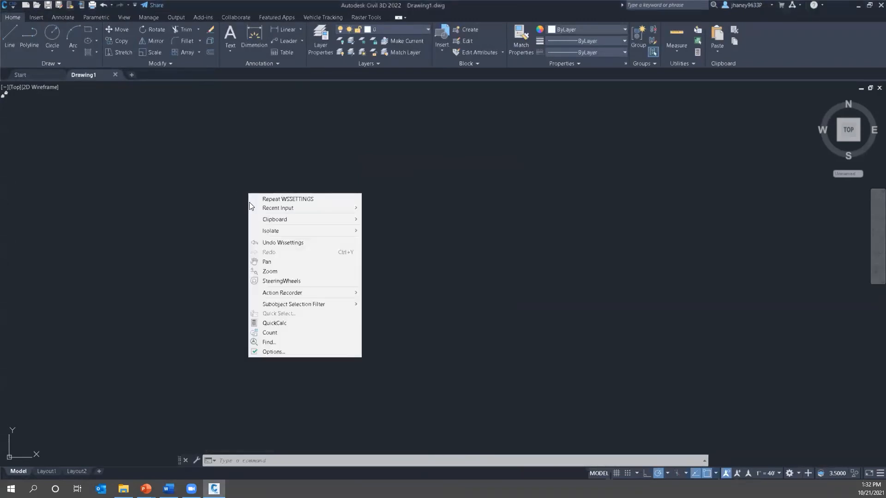
{"action": "left_click", "coordinate": [289, 353]}
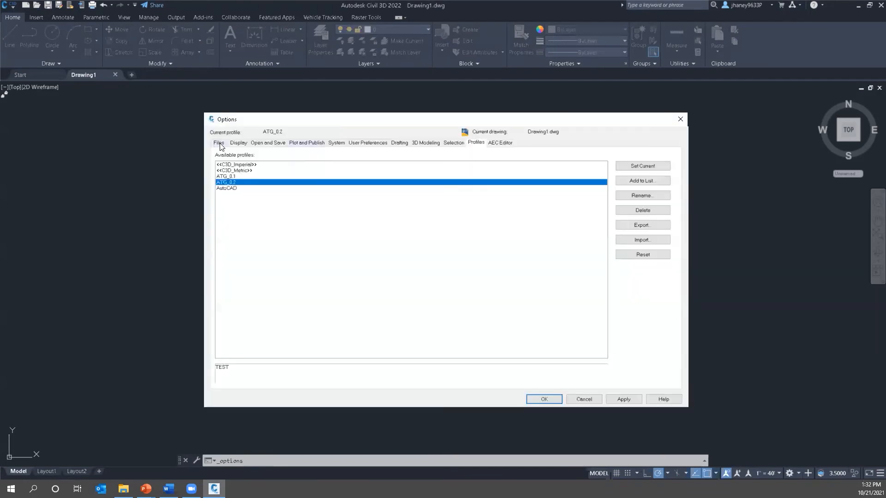
{"action": "left_click", "coordinate": [220, 143]}
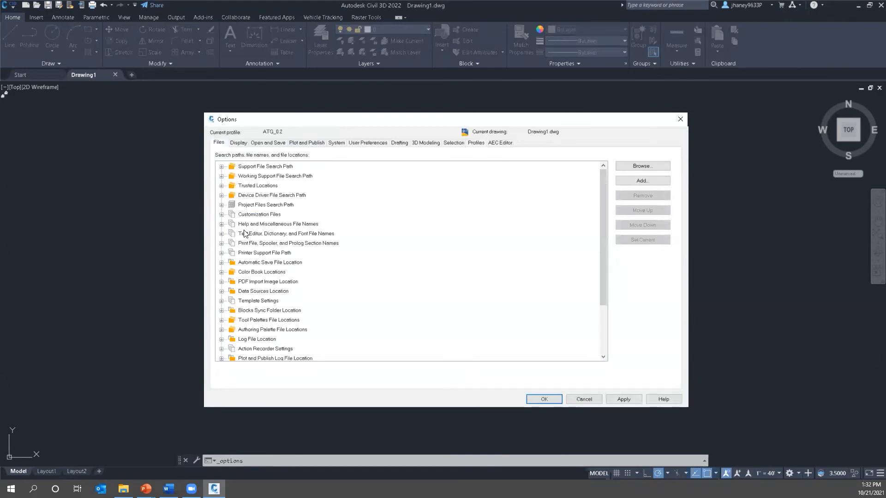
{"action": "left_click", "coordinate": [222, 214]}
{"action": "left_click", "coordinate": [232, 234]}
{"action": "left_click", "coordinate": [231, 225]}
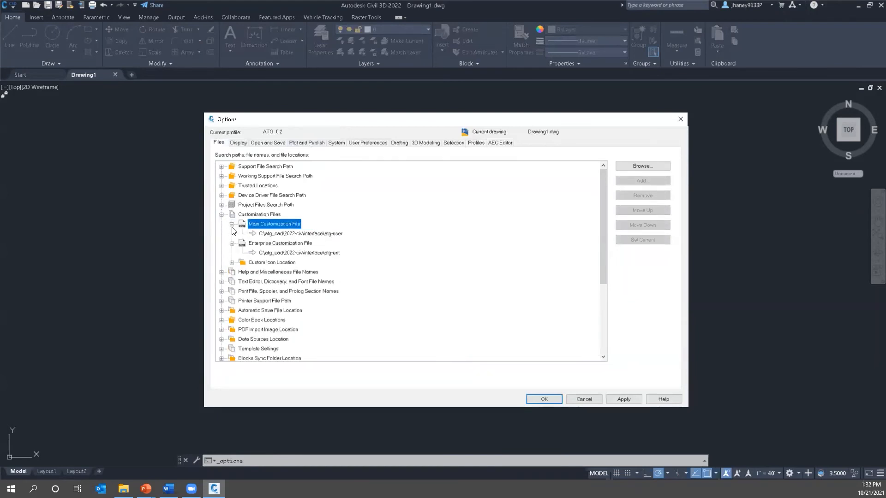
{"action": "left_click", "coordinate": [308, 254]}
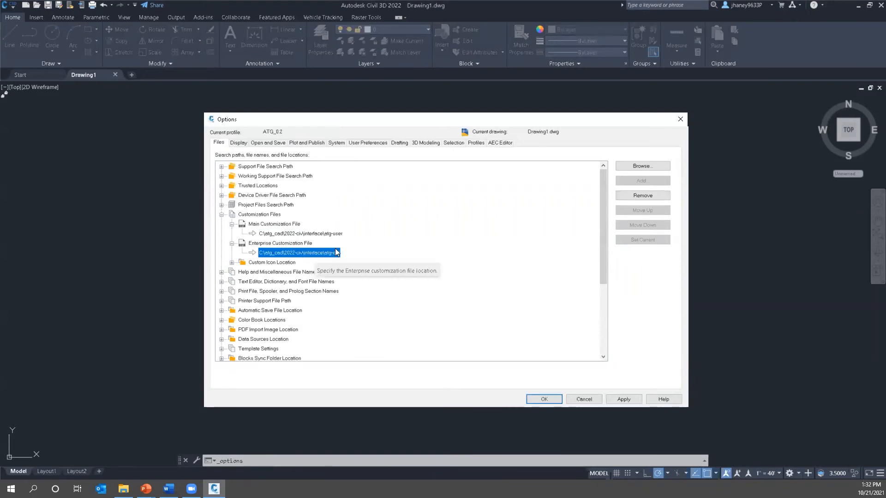
{"action": "left_click", "coordinate": [639, 194]}
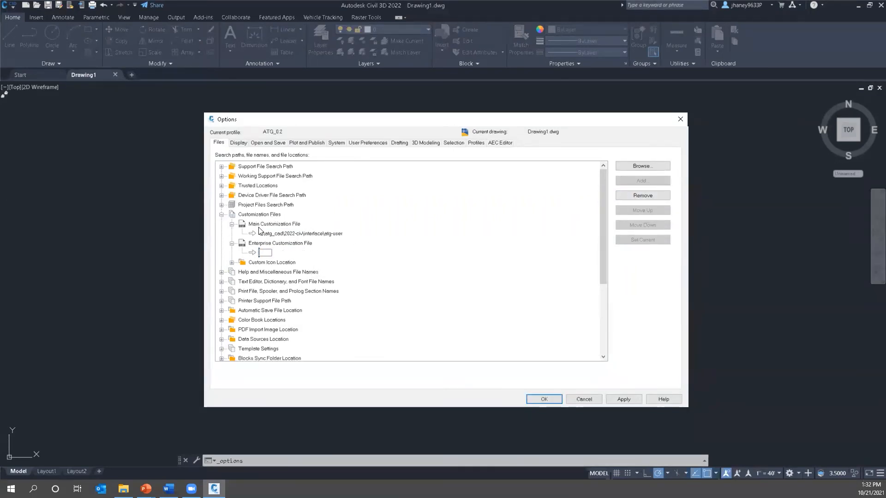
{"action": "left_click", "coordinate": [300, 235]}
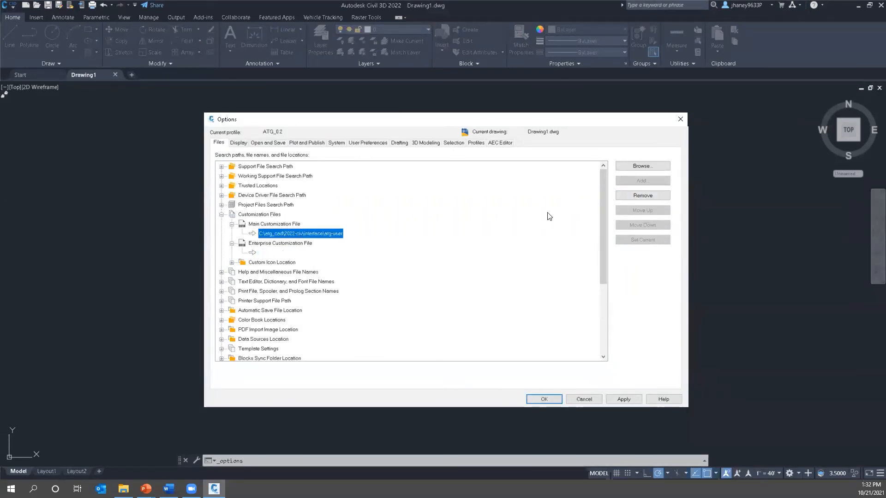
{"action": "left_click", "coordinate": [632, 197]}
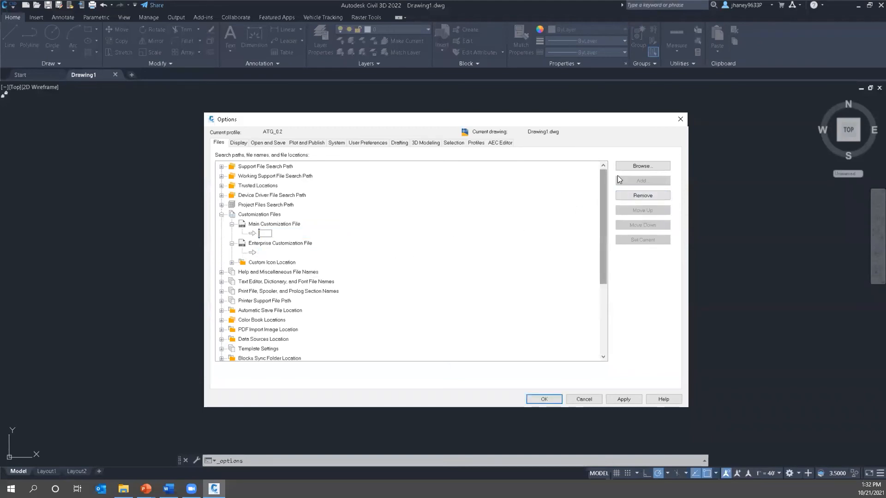
- Assign ATG-ENT.cuix from the Interface folder as the main customization file, leave the enterprise path empty and accept the options
{"action": "left_click", "coordinate": [643, 166]}
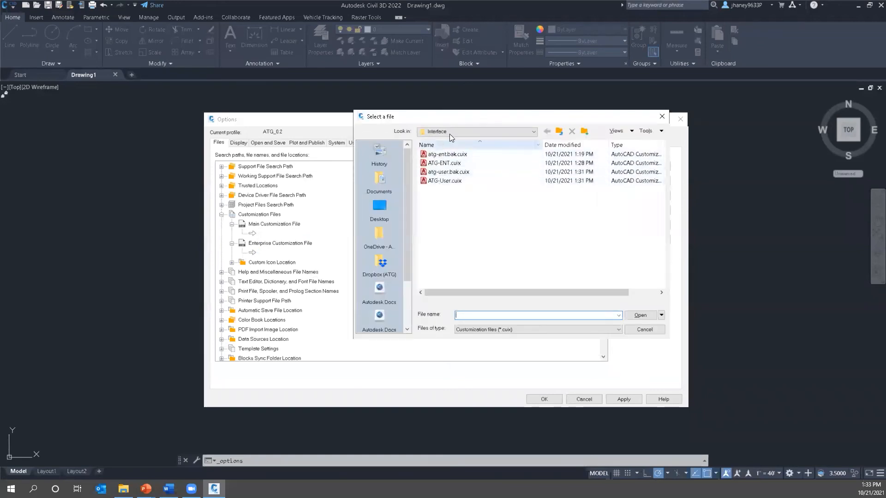
{"action": "left_click", "coordinate": [447, 163]}
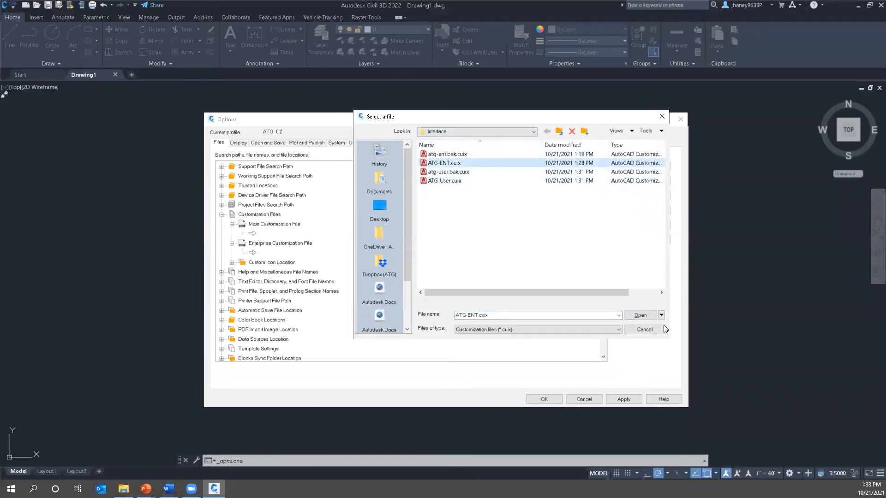
{"action": "left_click", "coordinate": [642, 315]}
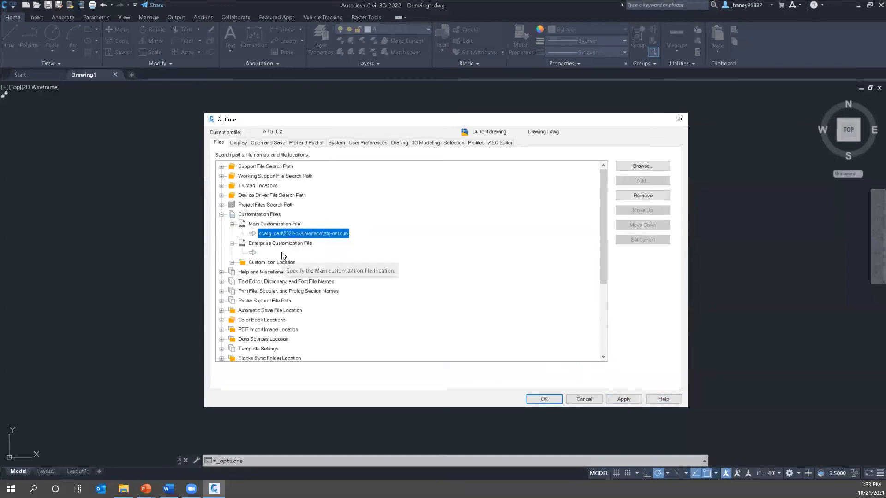
{"action": "left_click", "coordinate": [258, 253]}
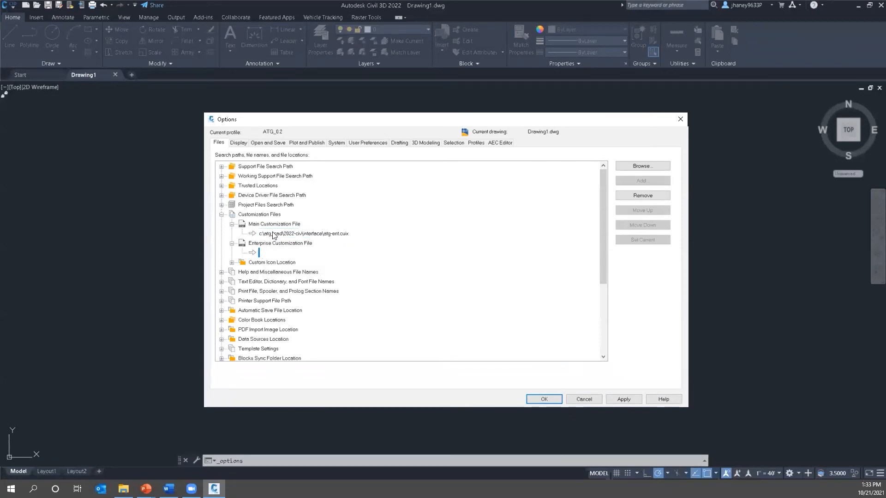
{"action": "left_click", "coordinate": [273, 236]}
{"action": "left_click", "coordinate": [269, 254]}
{"action": "left_click", "coordinate": [274, 235]}
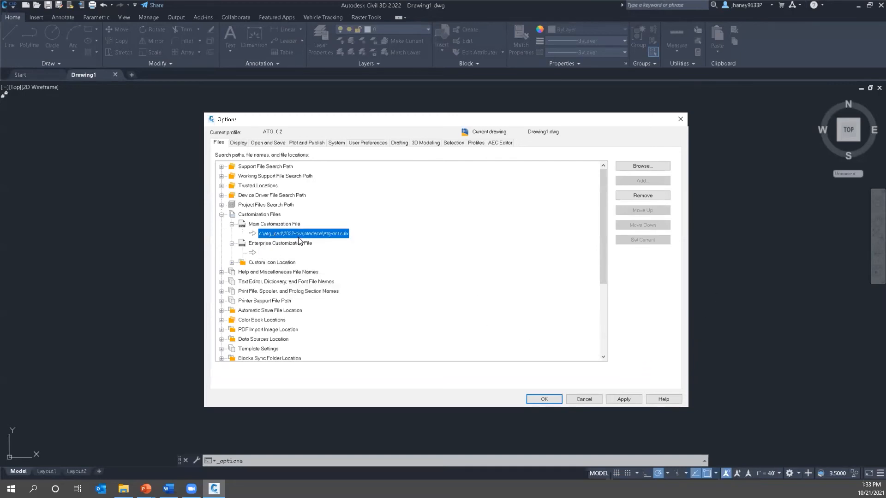
{"action": "left_click", "coordinate": [259, 253]}
{"action": "left_click", "coordinate": [274, 235]}
{"action": "left_click", "coordinate": [549, 400]}
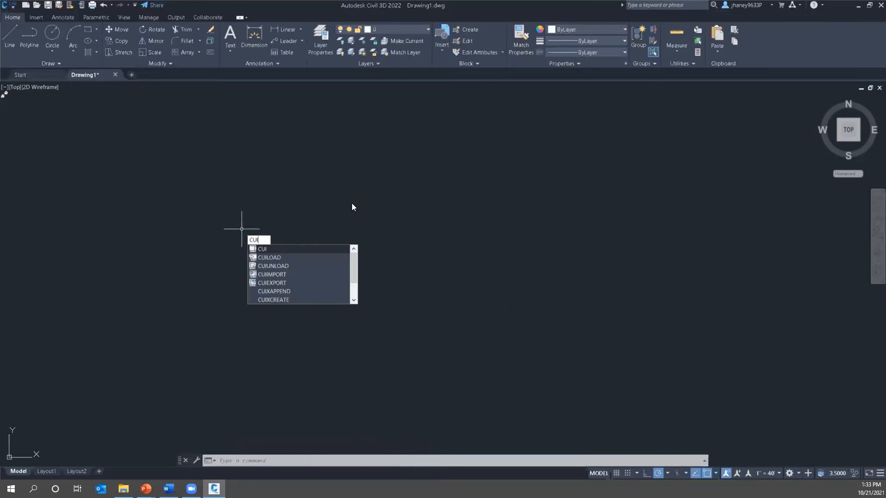
- Create a new workspace named Landscape in ATG-ENT with the Customize User Interface editor
{"action": "key", "text": "Return"}
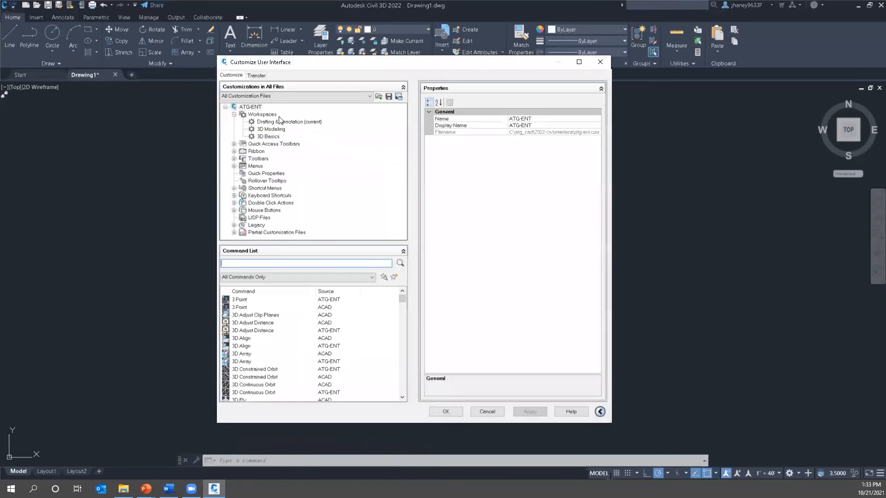
{"action": "left_click", "coordinate": [262, 115]}
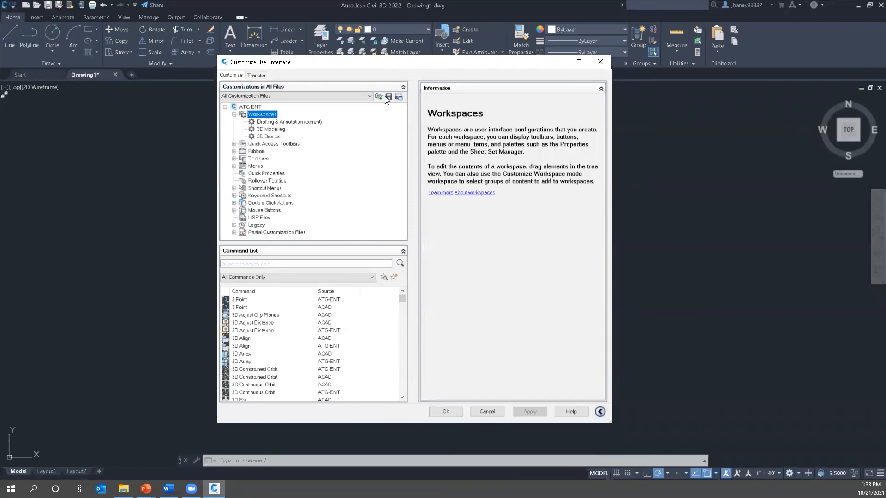
{"action": "right_click", "coordinate": [269, 116]}
{"action": "left_click", "coordinate": [298, 121]}
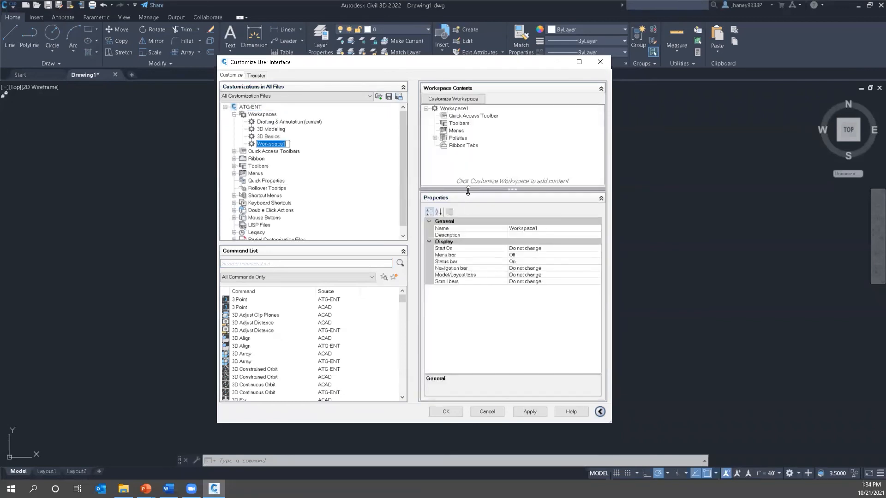
{"action": "type", "text": "Landscape"}
{"action": "key", "text": "Return"}
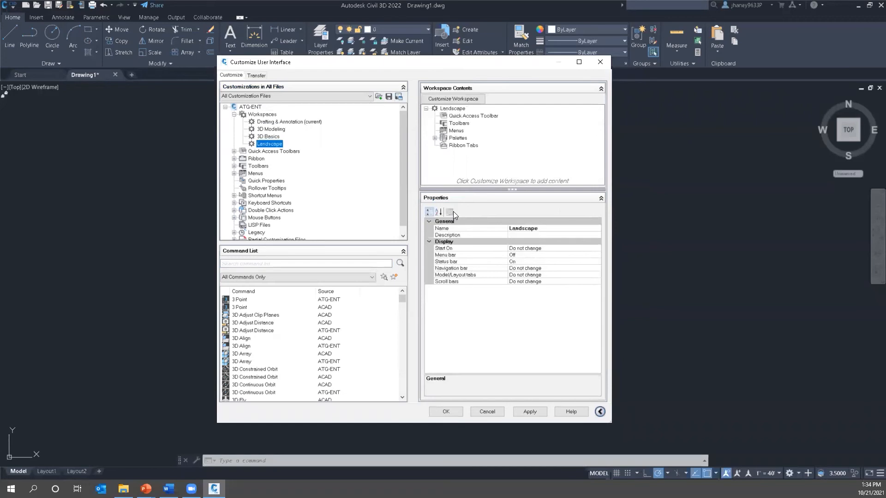
- Look through the customization file list and the Menus branch, apply the customization changes and close the editor
{"action": "left_click", "coordinate": [349, 98]}
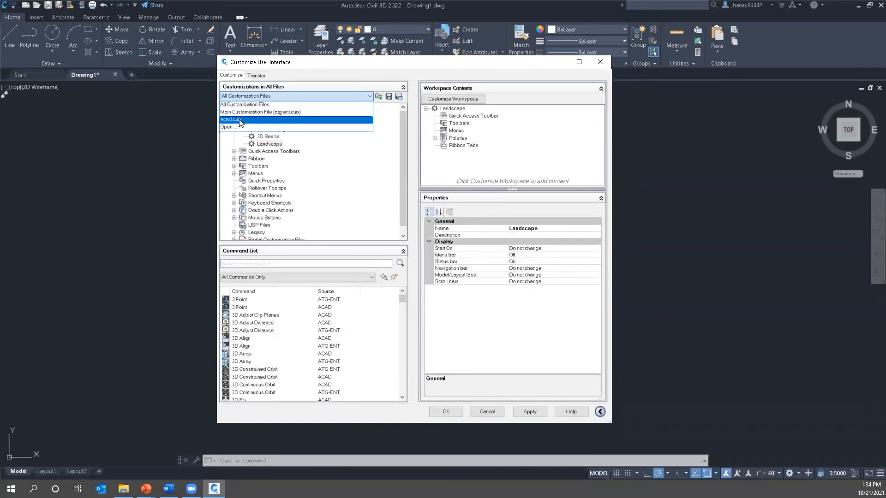
{"action": "left_click", "coordinate": [308, 72]}
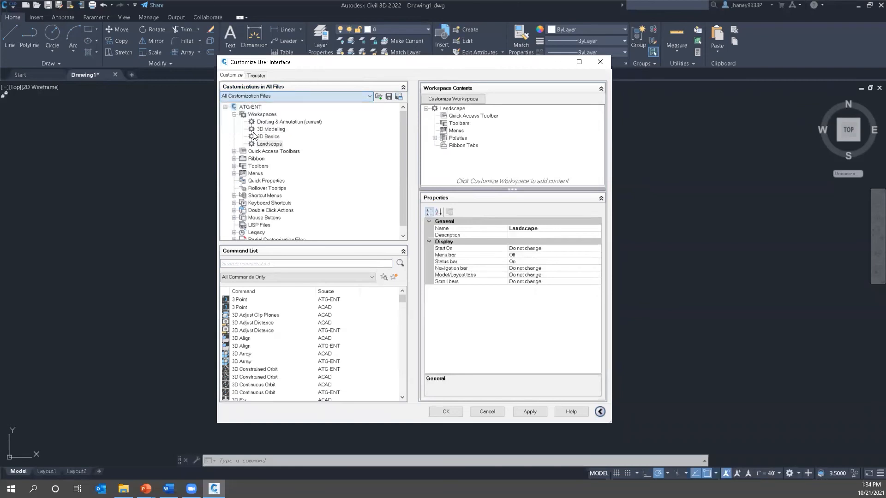
{"action": "left_click", "coordinate": [235, 174]}
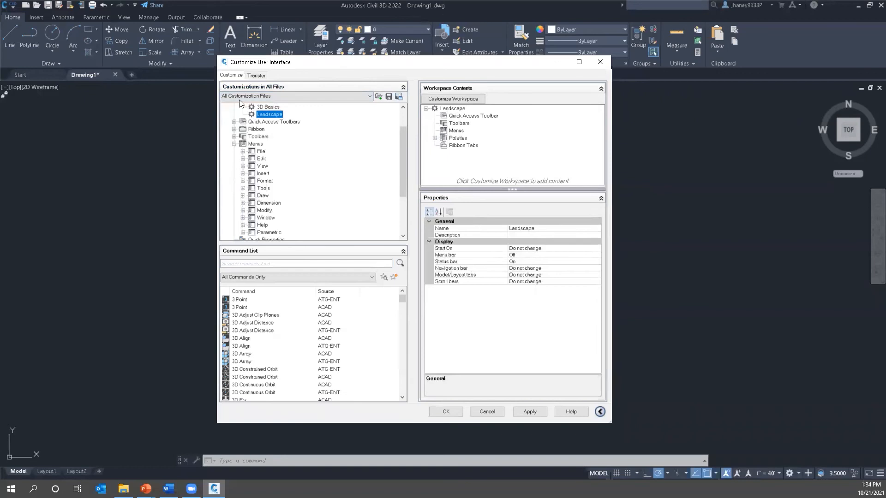
{"action": "left_click", "coordinate": [234, 144]}
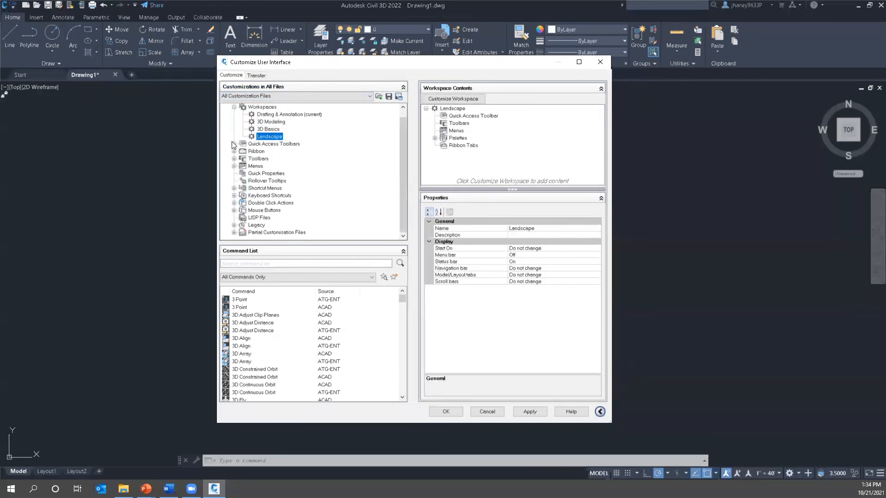
{"action": "left_click", "coordinate": [538, 414]}
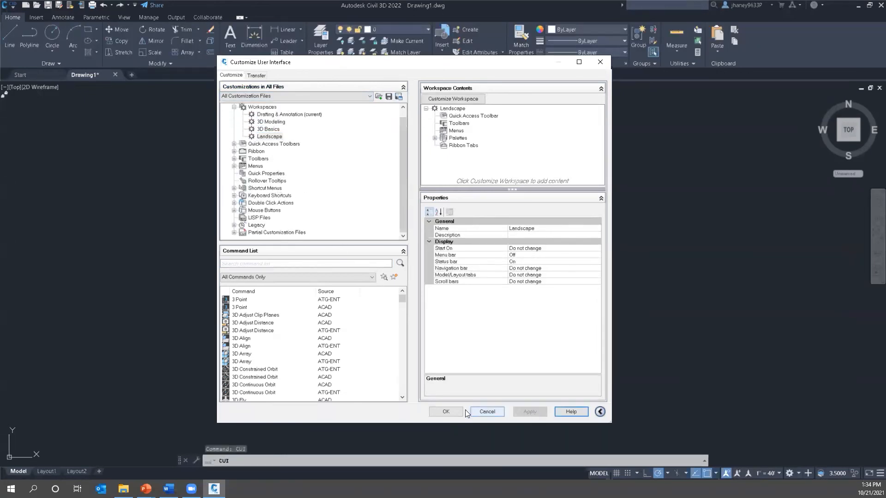
{"action": "left_click", "coordinate": [444, 411]}
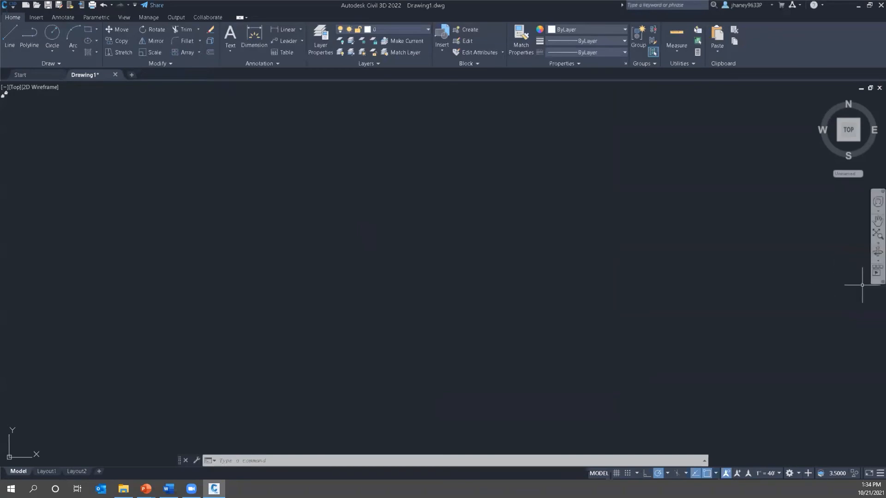
- Check the list of available workspaces for the Landscape entry
{"action": "left_click", "coordinate": [789, 474]}
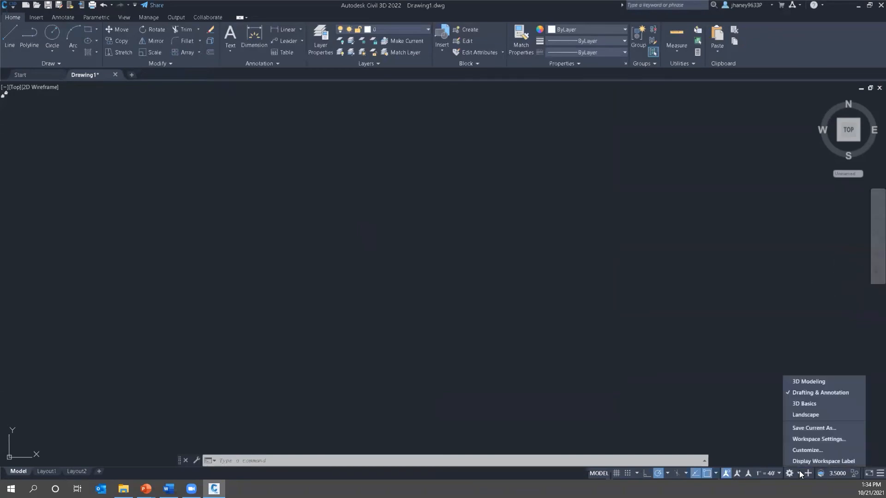
{"action": "left_click", "coordinate": [806, 415]}
{"action": "left_click", "coordinate": [675, 344]}
{"action": "left_click", "coordinate": [582, 256]}
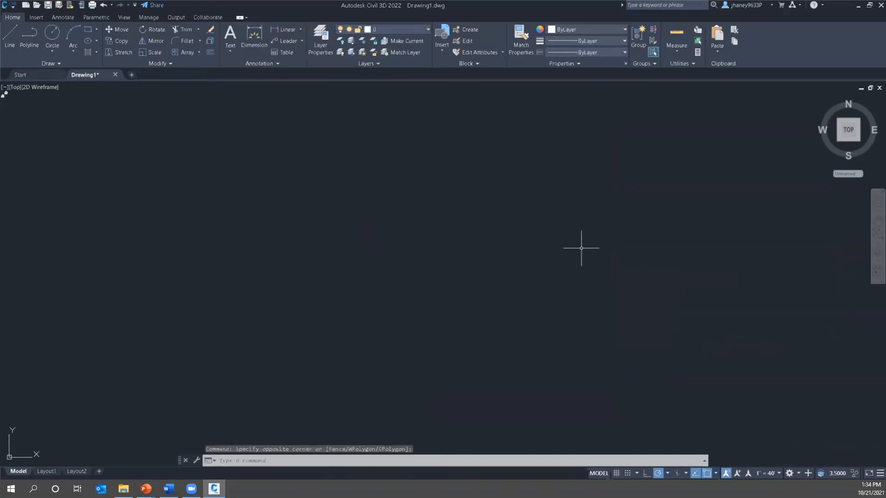
- Set the main customization file of the ATG_0.2 profile to ATG-User.cuix in the Options dialog
{"action": "right_click", "coordinate": [439, 226]}
{"action": "left_click", "coordinate": [481, 383]}
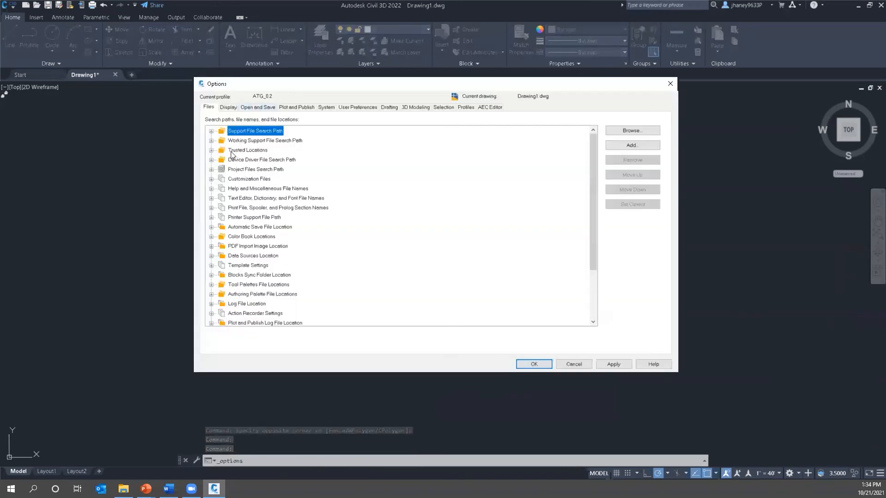
{"action": "left_click", "coordinate": [211, 179]}
{"action": "left_click", "coordinate": [222, 188]}
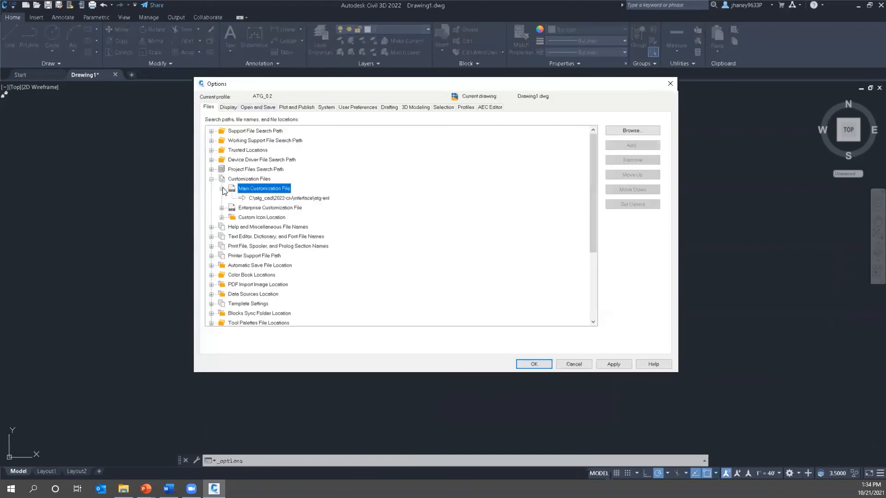
{"action": "left_click", "coordinate": [222, 208]}
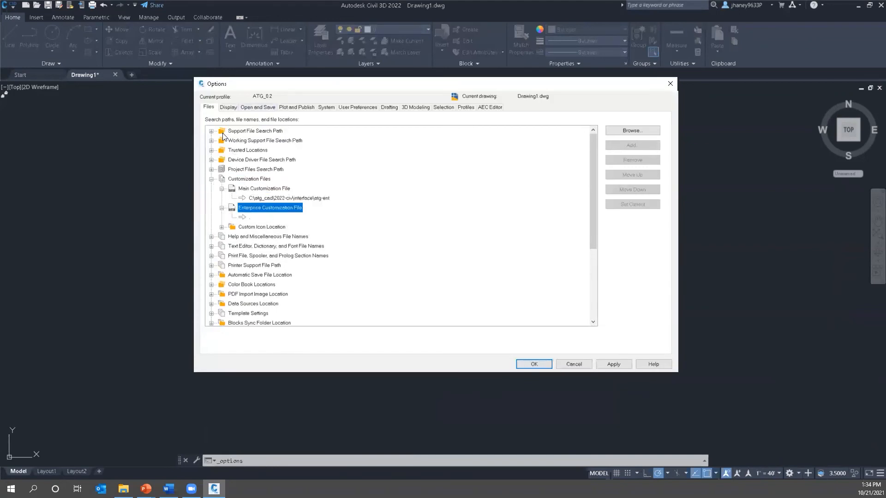
{"action": "left_click", "coordinate": [287, 198]}
{"action": "left_click", "coordinate": [648, 128]}
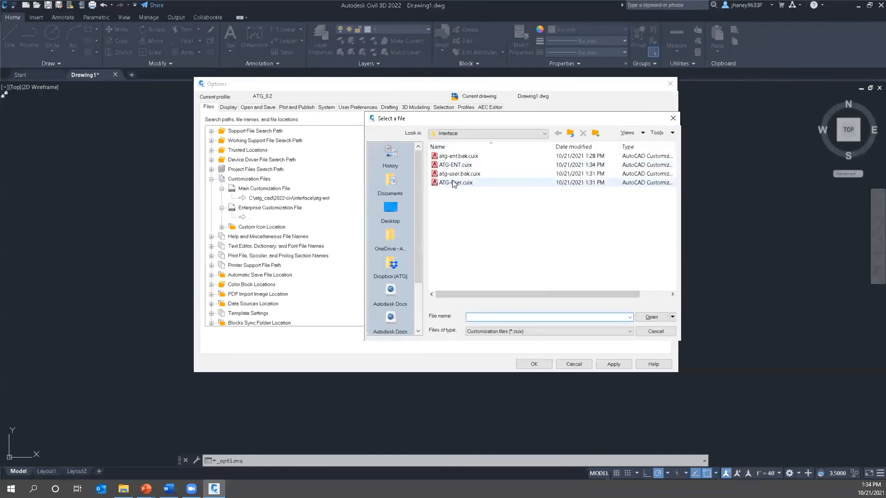
{"action": "left_click", "coordinate": [465, 185]}
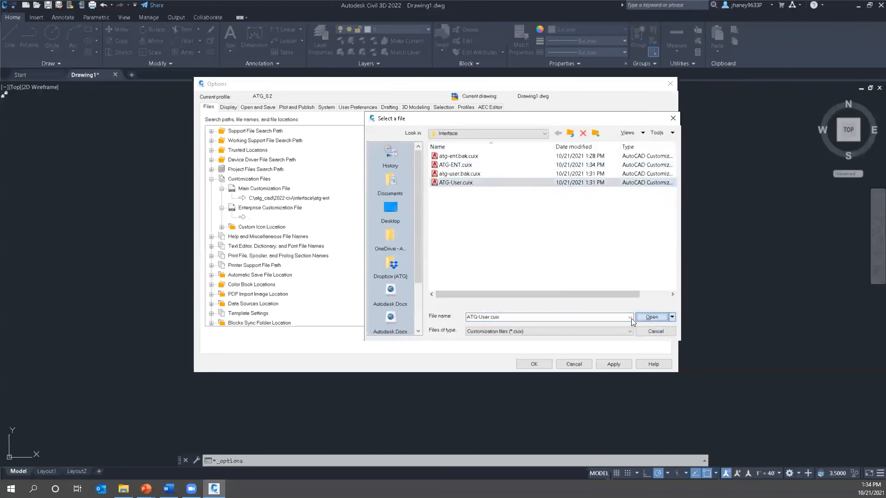
{"action": "left_click", "coordinate": [644, 318]}
- Set the enterprise customization file to ATG-ENT.cuix and apply the change
{"action": "left_click", "coordinate": [246, 217]}
{"action": "left_click", "coordinate": [632, 131]}
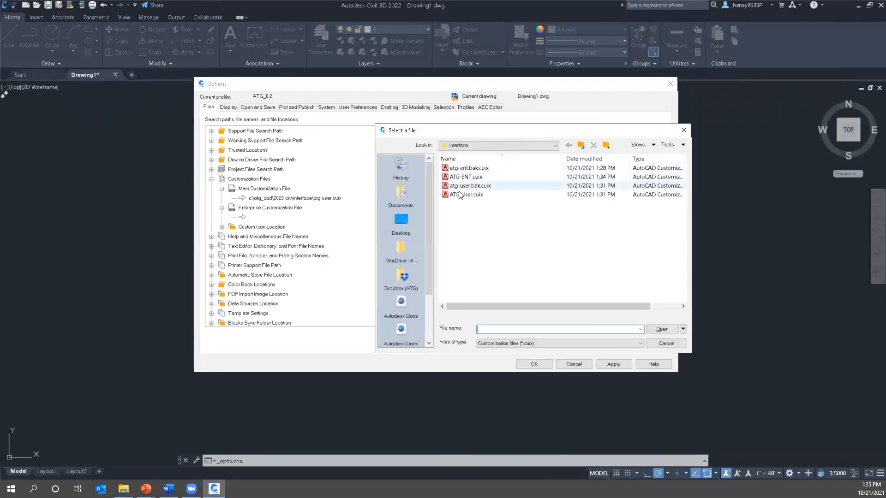
{"action": "left_click", "coordinate": [466, 176]}
{"action": "left_click", "coordinate": [662, 329]}
{"action": "left_click", "coordinate": [612, 365]}
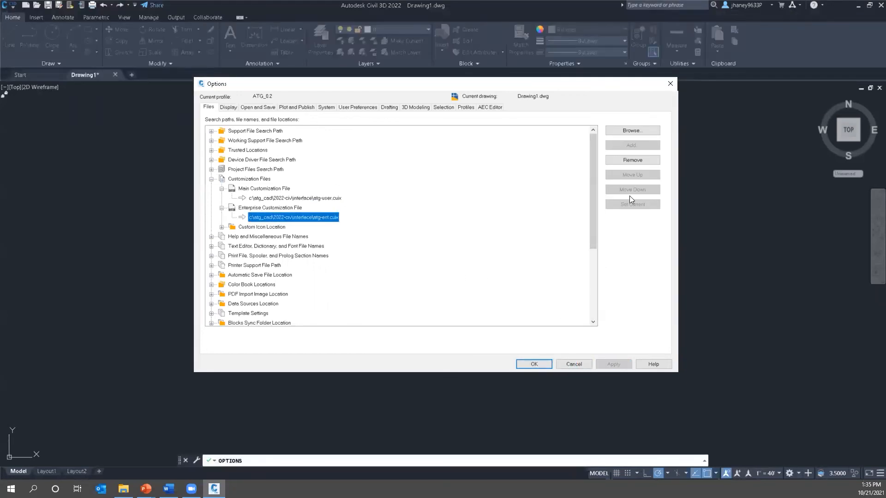
- Export the ATG_0.2 profile over ATG_0.2.arg in C:\ATG_CAD\2022-CIV\Profile and accept the Options dialog
{"action": "left_click", "coordinate": [466, 107]}
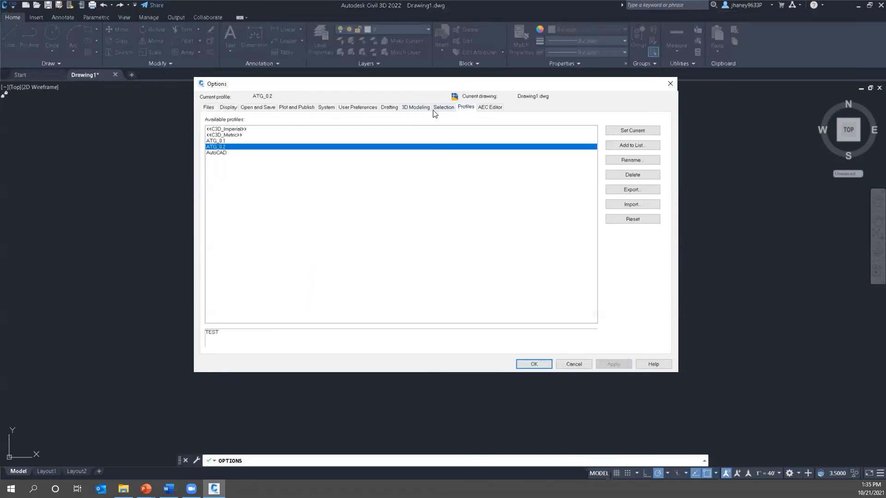
{"action": "left_click", "coordinate": [638, 190]}
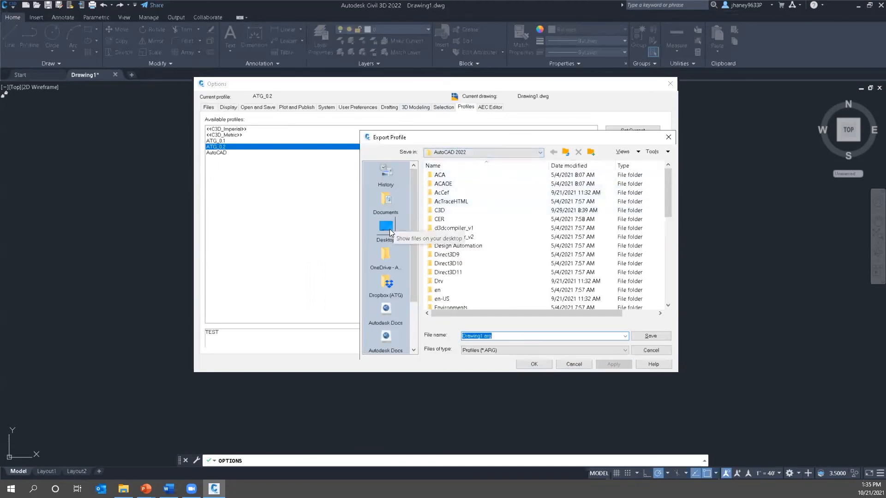
{"action": "left_click", "coordinate": [450, 152]}
{"action": "left_click", "coordinate": [449, 168]}
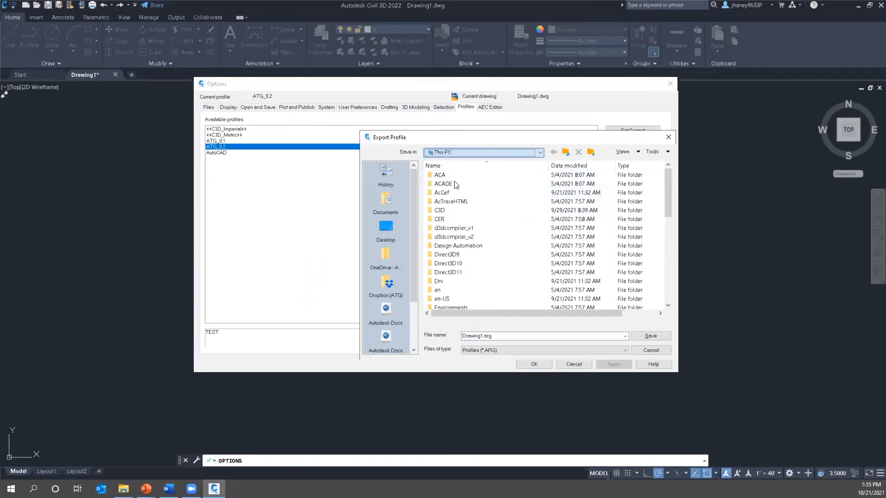
{"action": "double_click", "coordinate": [450, 287]}
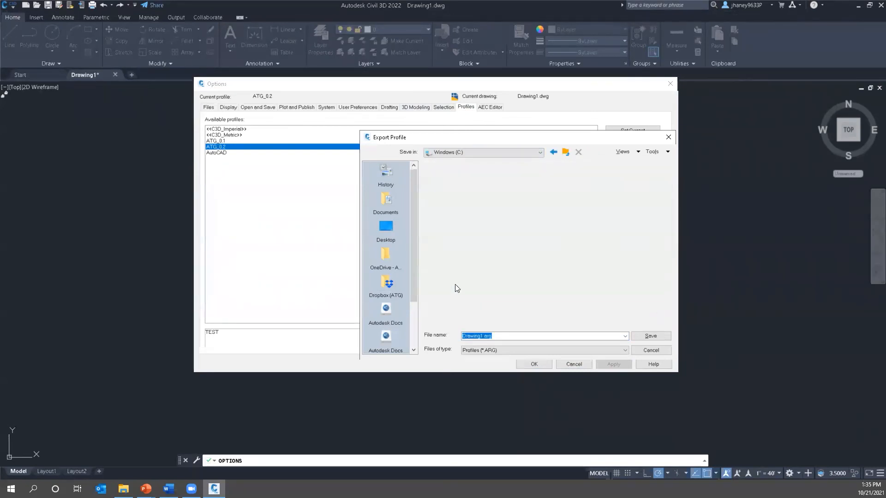
{"action": "double_click", "coordinate": [448, 185]}
{"action": "double_click", "coordinate": [446, 176]}
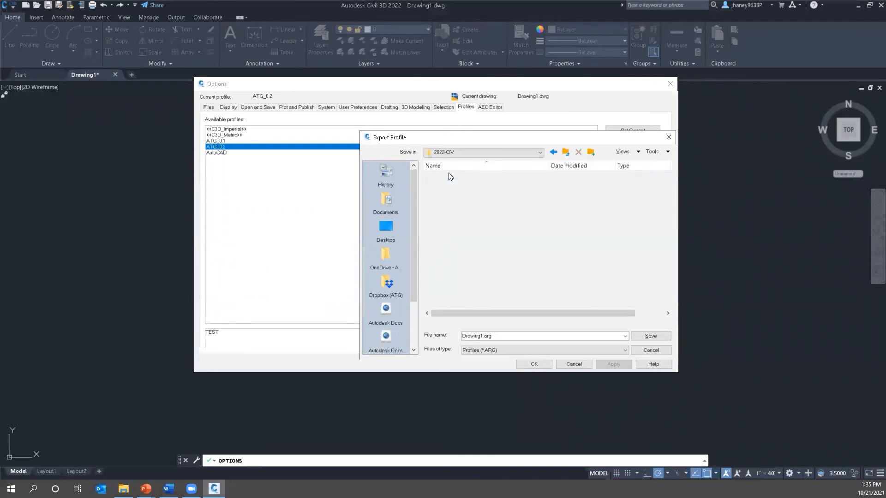
{"action": "double_click", "coordinate": [448, 202]}
{"action": "left_click", "coordinate": [448, 184]}
{"action": "left_click", "coordinate": [650, 336]}
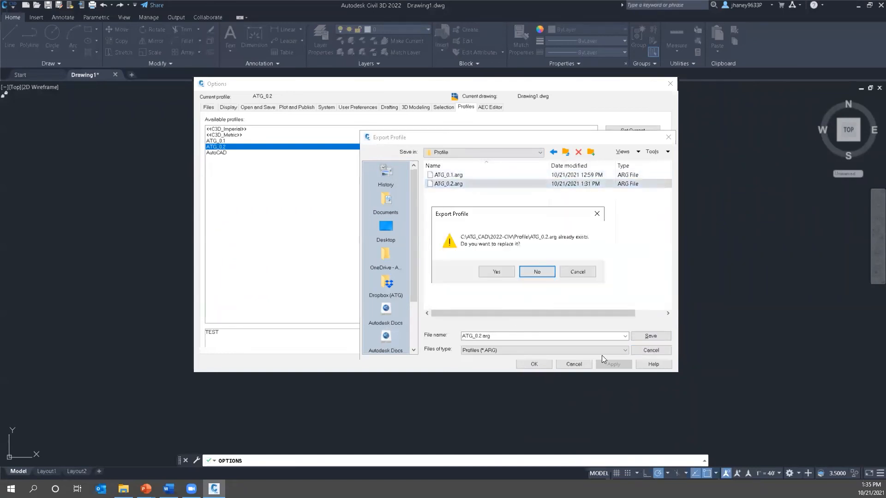
{"action": "left_click", "coordinate": [500, 269]}
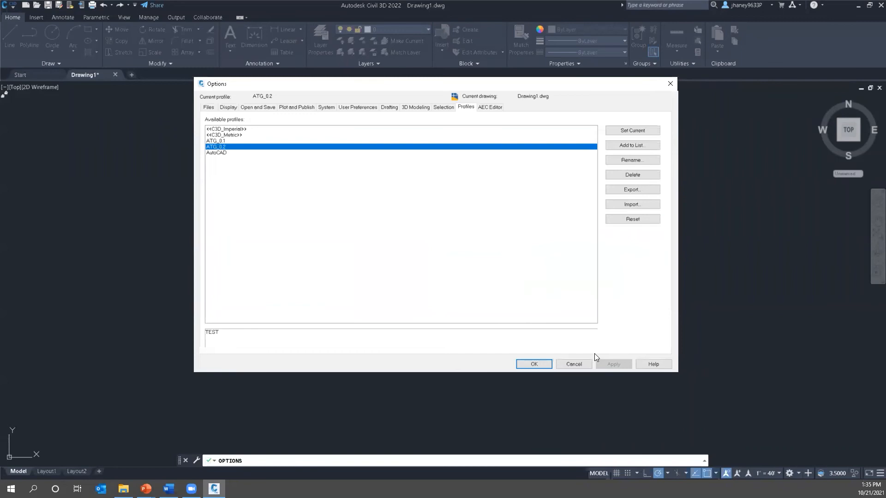
{"action": "left_click", "coordinate": [535, 364]}
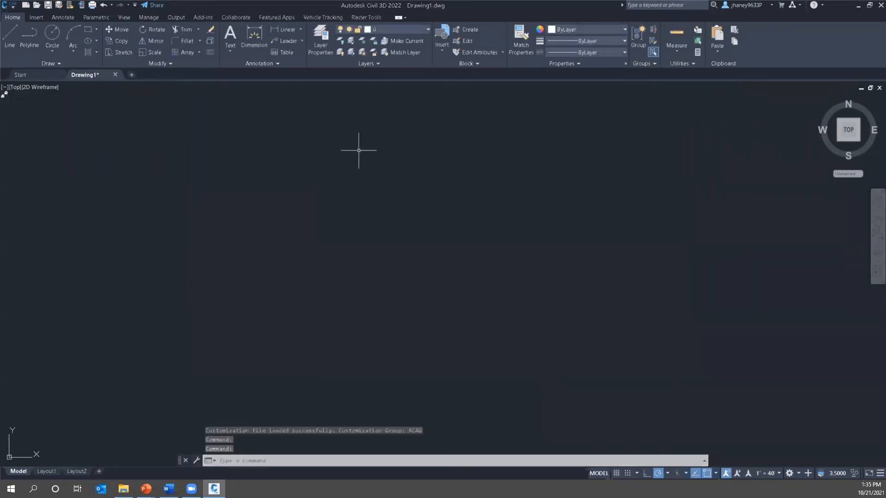
- Switch the current workspace to Landscape
{"action": "left_click", "coordinate": [400, 153]}
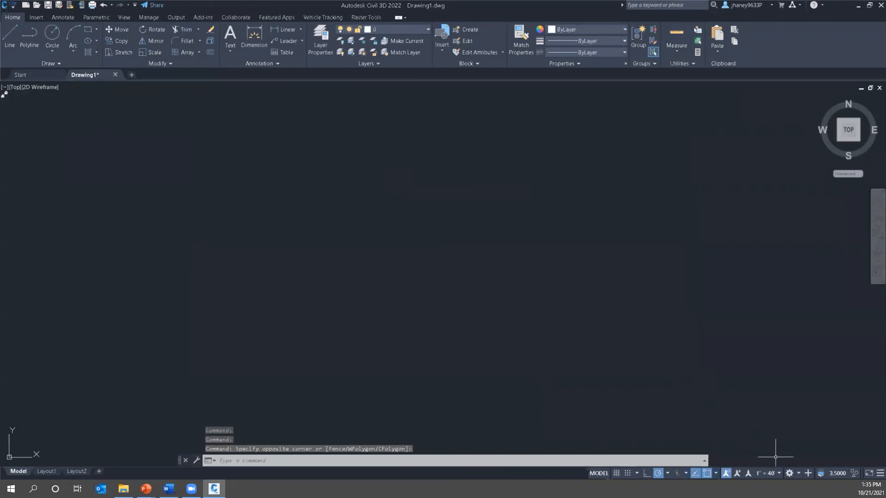
{"action": "left_click", "coordinate": [797, 473]}
{"action": "left_click", "coordinate": [804, 412]}
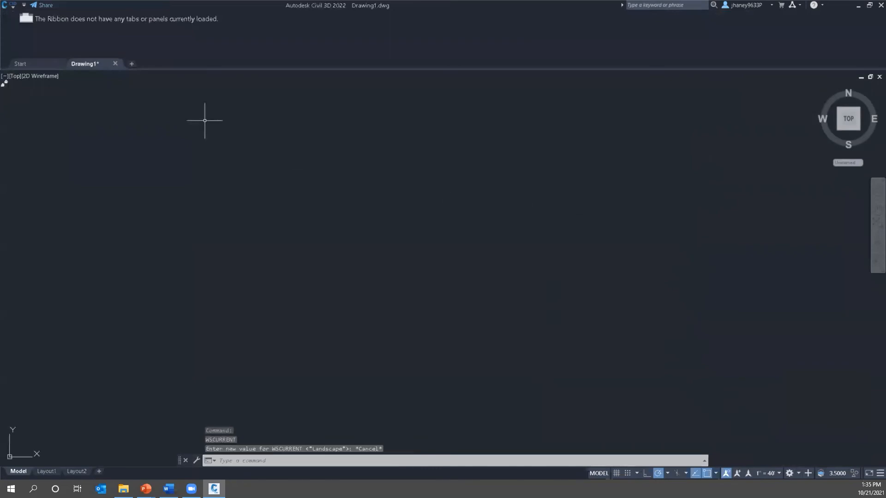
- Switch the current workspace from Landscape to 3D Basics
{"action": "left_click", "coordinate": [799, 473]}
{"action": "left_click", "coordinate": [803, 404]}
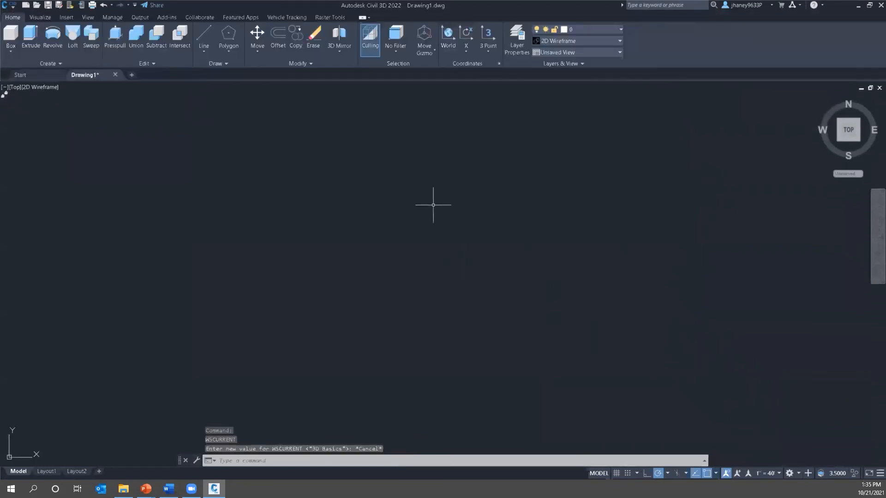
{"action": "left_click", "coordinate": [456, 209]}
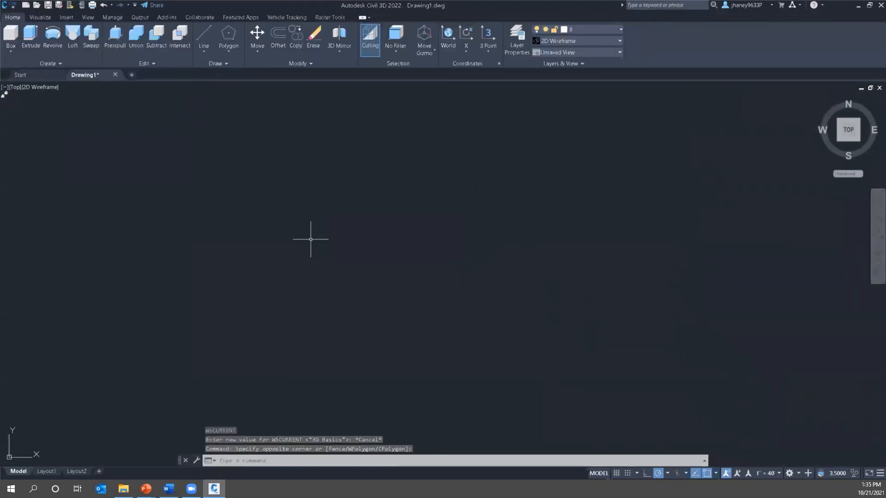
{"action": "left_click", "coordinate": [776, 472]}
{"action": "key", "text": "Escape"}
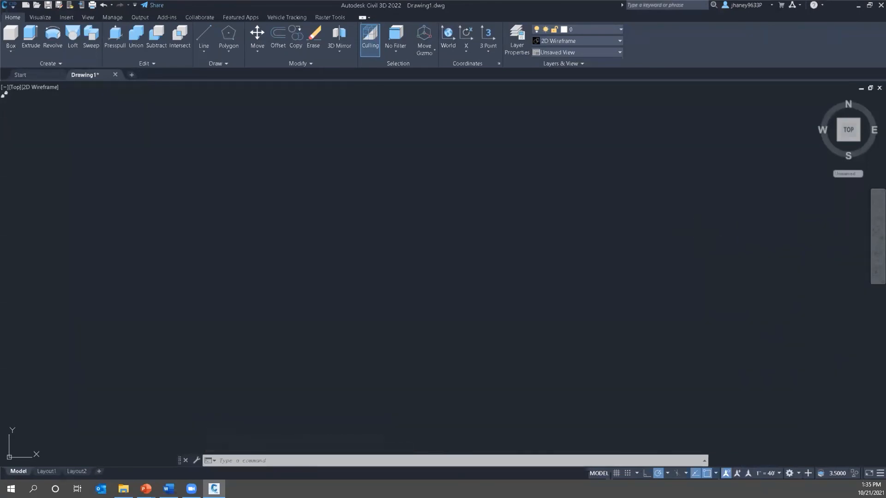
- Minimize Civil 3D and the Profile folder window to return to the slide show, and advance to the "Adding Data To Company CUIX" slide
{"action": "key", "text": "alt+Tab"}
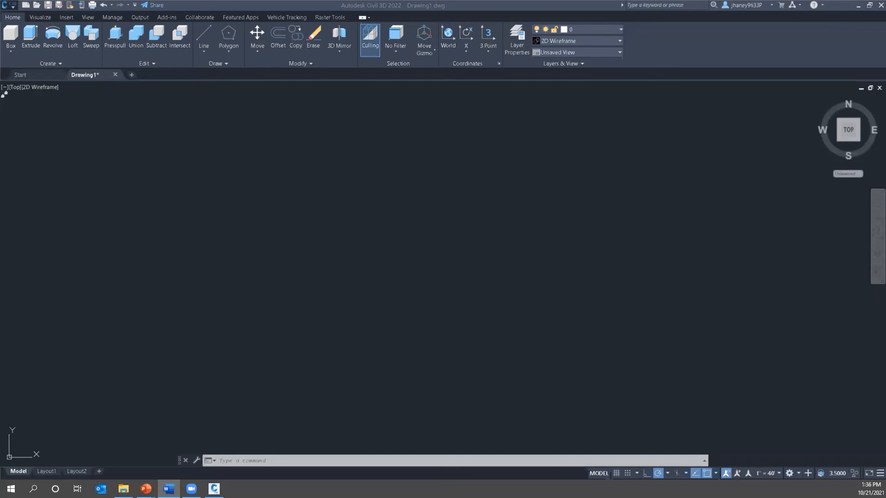
{"action": "left_click", "coordinate": [856, 6]}
{"action": "left_click", "coordinate": [856, 5]}
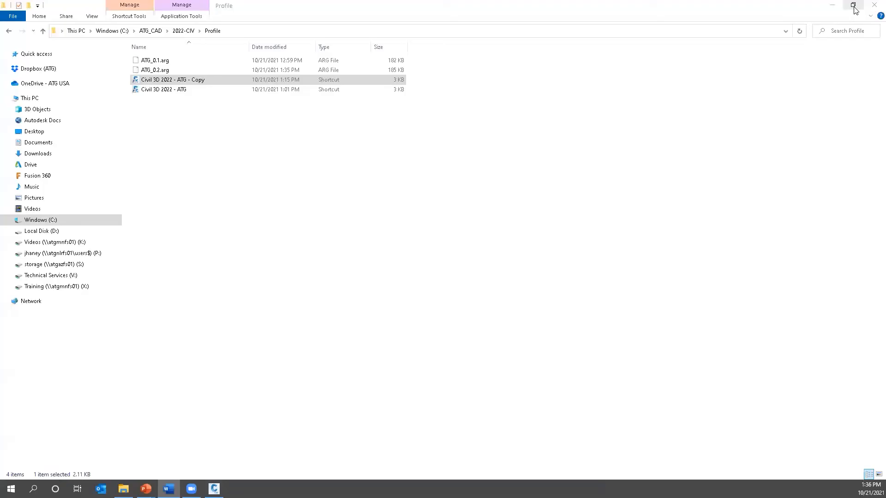
{"action": "left_click", "coordinate": [833, 7]}
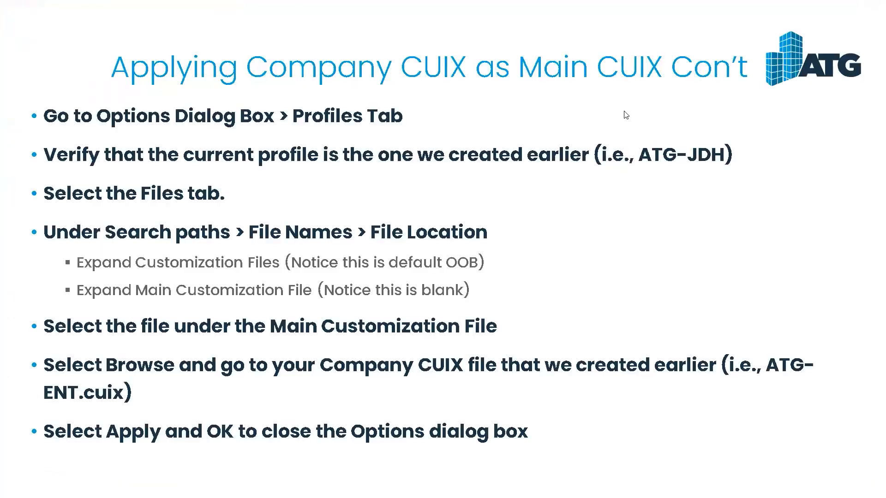
{"action": "left_click", "coordinate": [556, 258]}
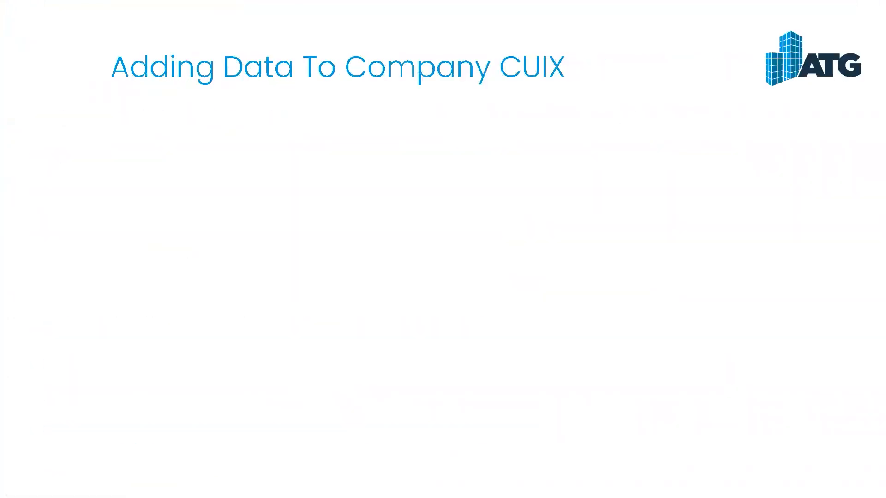